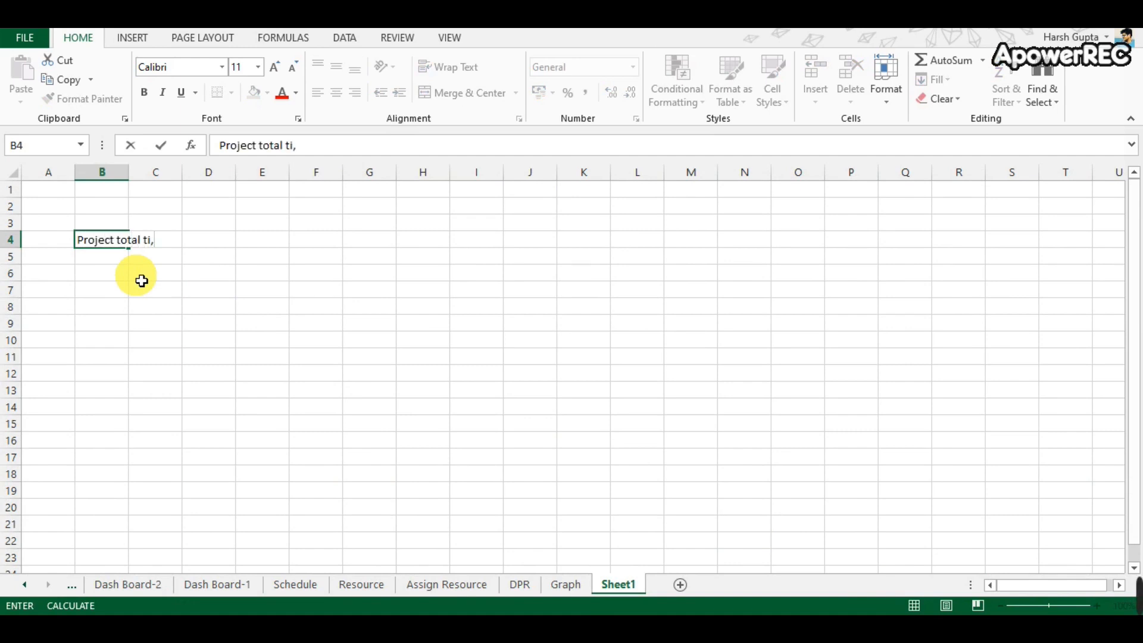
Label cell B4 "Project total time" and cell B5 "Project time elapsed", with column B widened to fit the text.
left_click(141, 274)
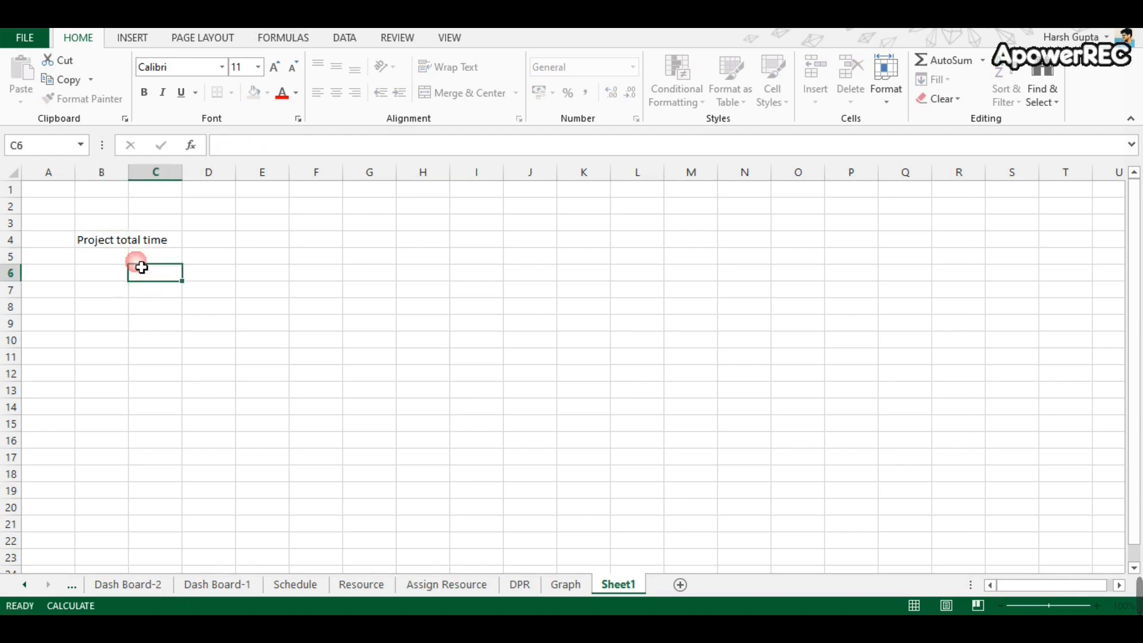
double_click(128, 174)
left_click(127, 261)
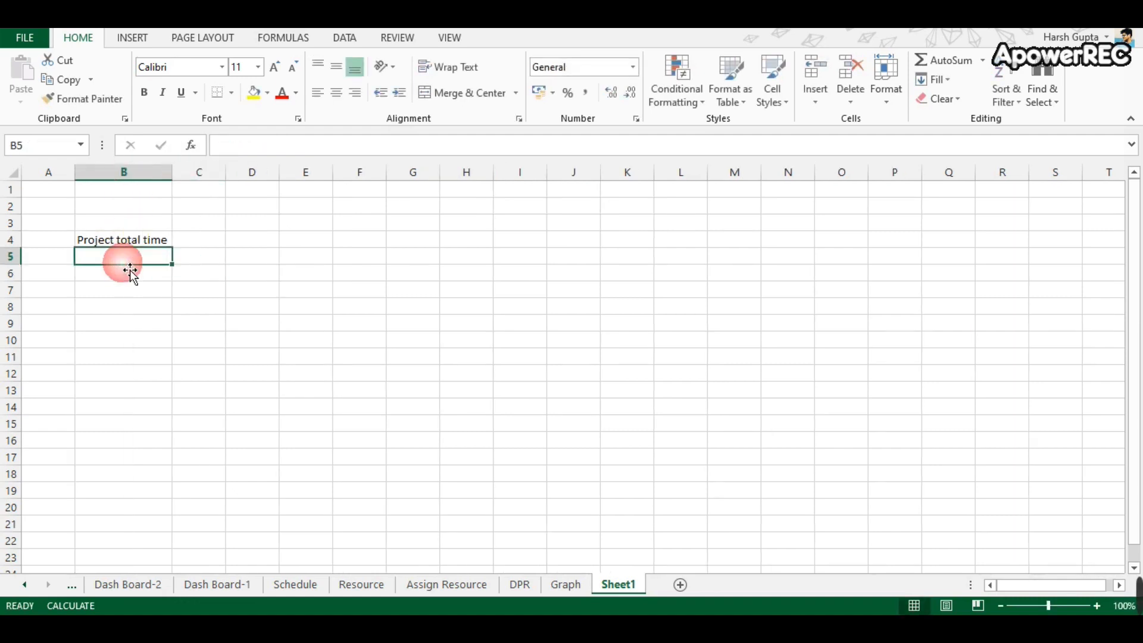
type("Pr")
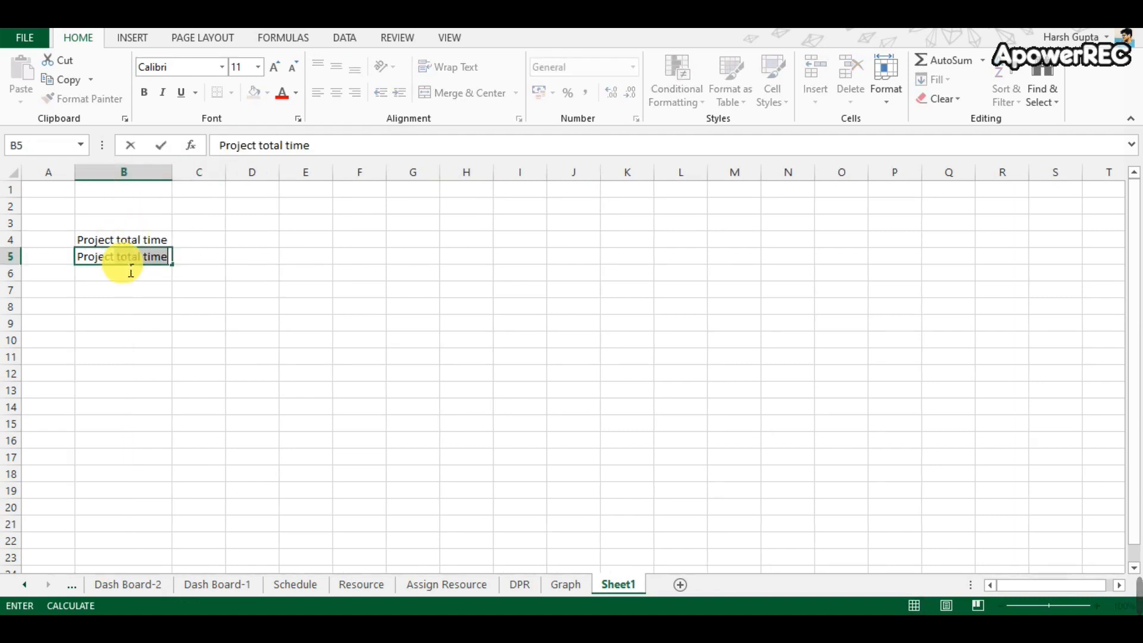
type("oject time")
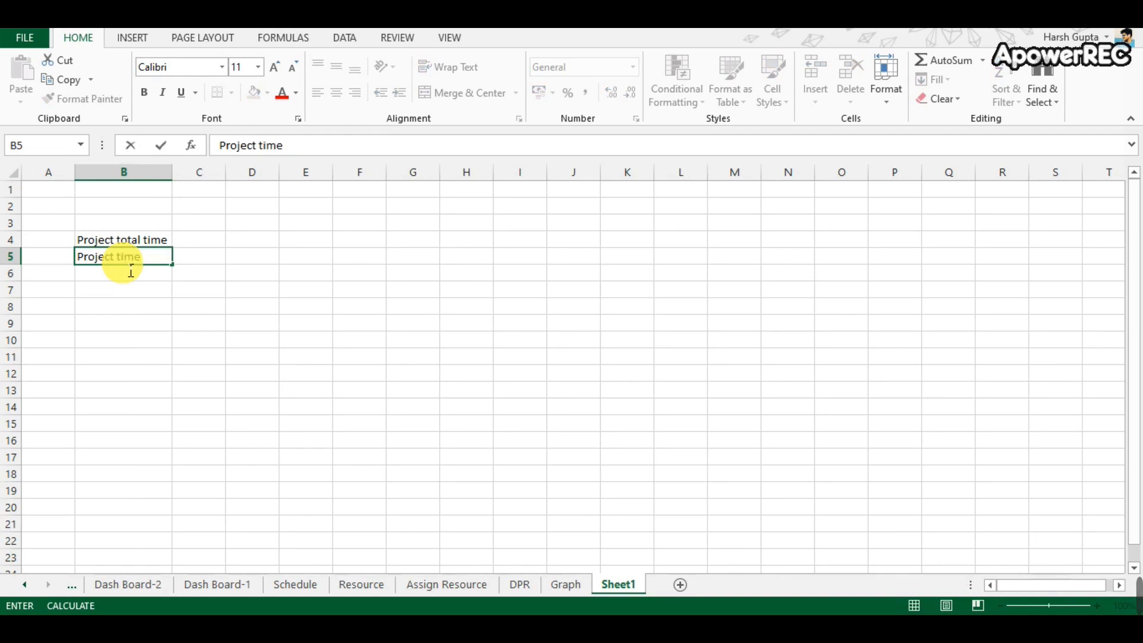
type(" elapsed")
Label cell B7 "Project Total Cost" and cell B8 "Project Cost Incured".
left_click(158, 288)
type("Project Total Cos")
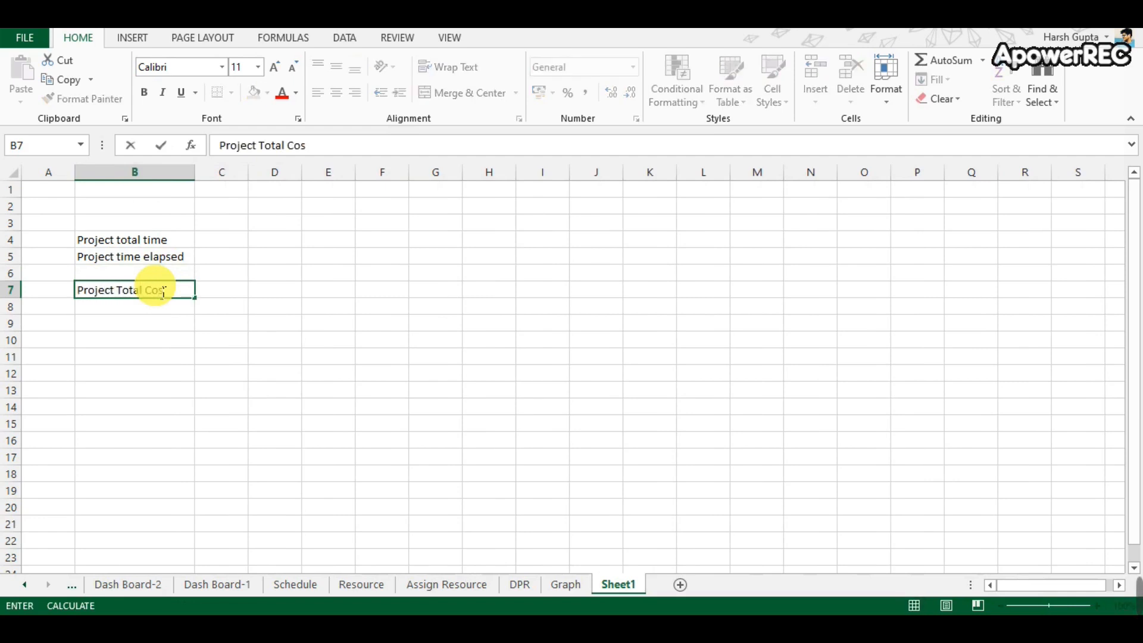
type("t")
key("Return")
type("Project Total Cost")
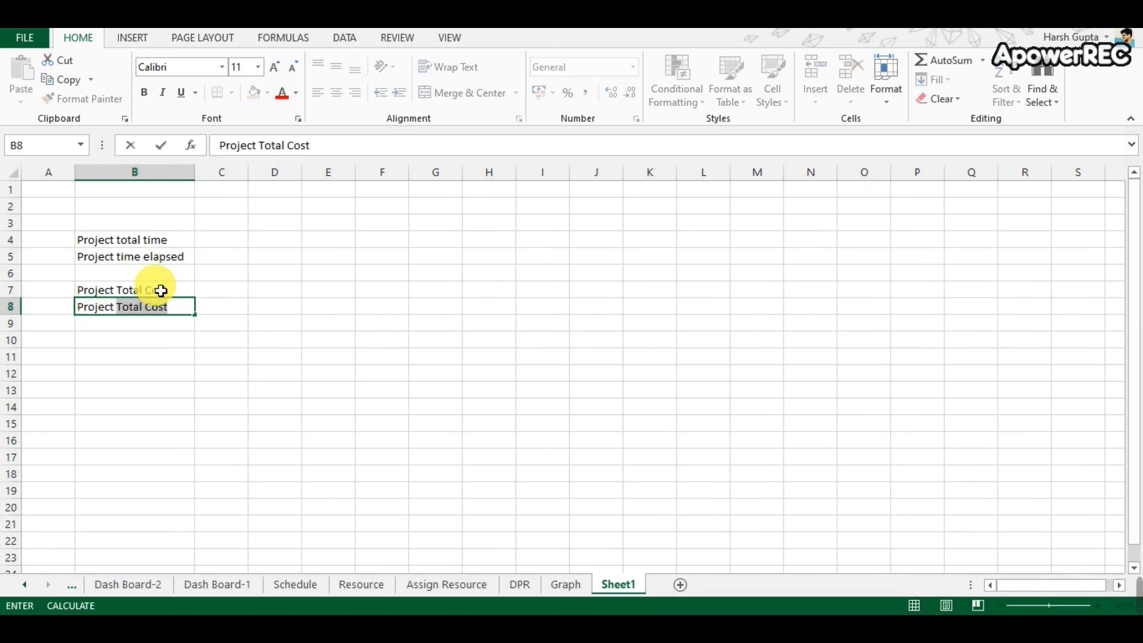
type("Cos")
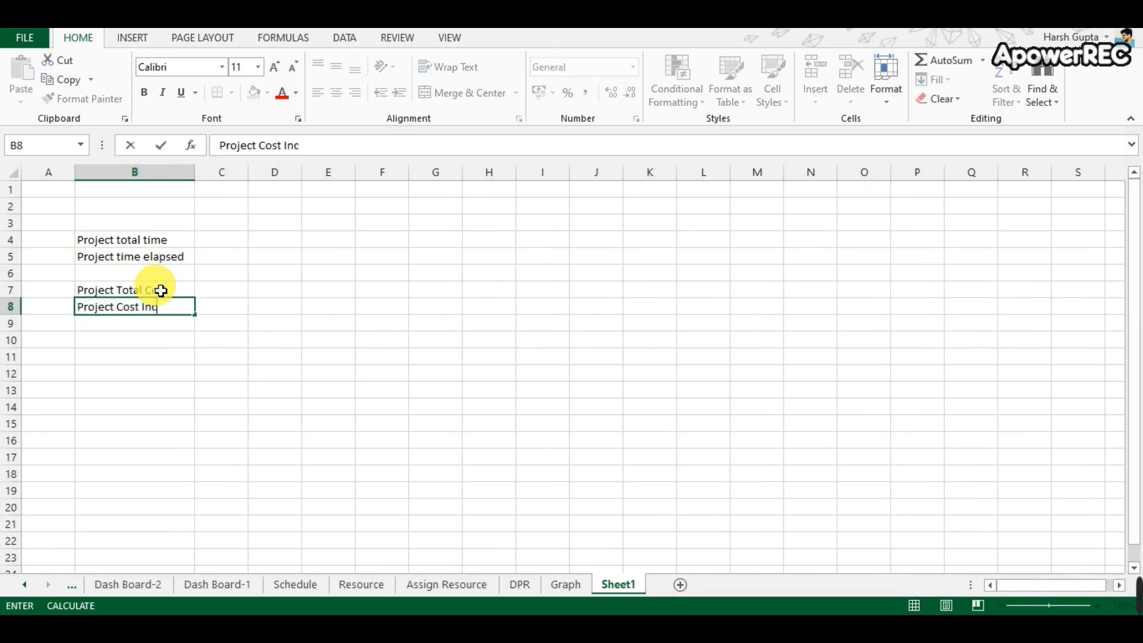
left_click(188, 360)
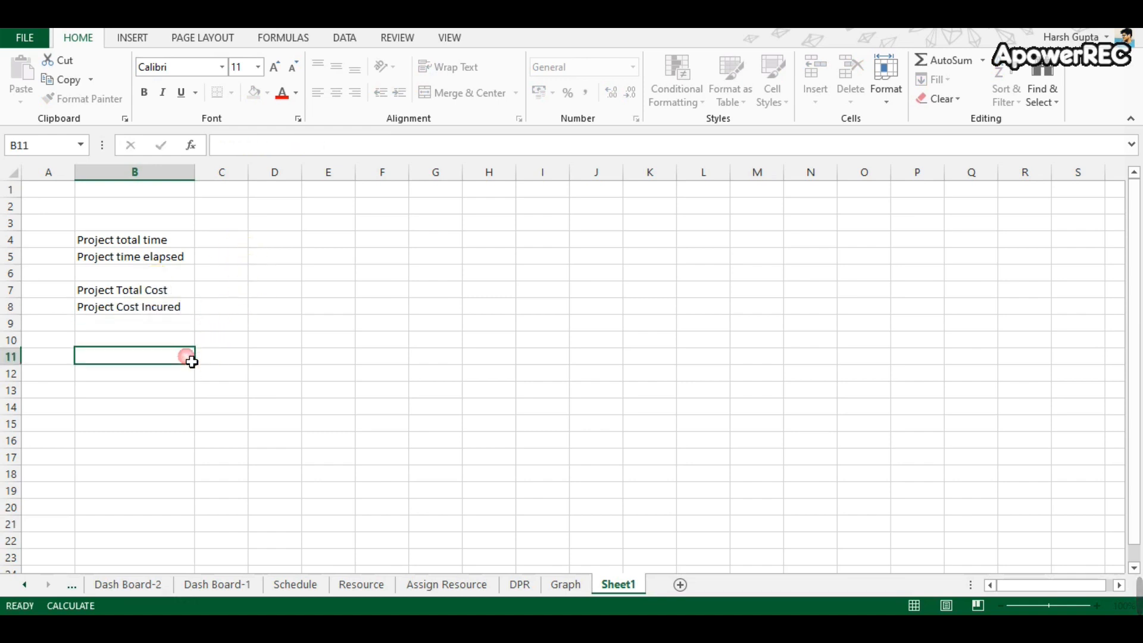
Calculate the project total time in C4 as the Schedule sheet's project end date minus its start date (Schedule!E3-Schedule!E2).
left_click(221, 240)
left_click(237, 274)
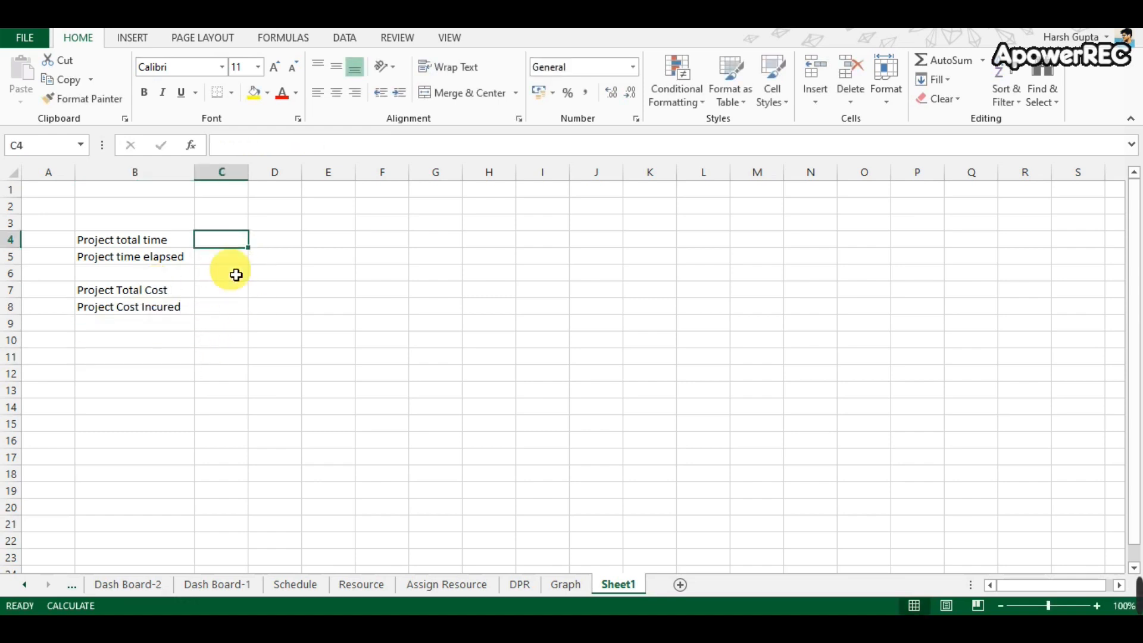
type("+")
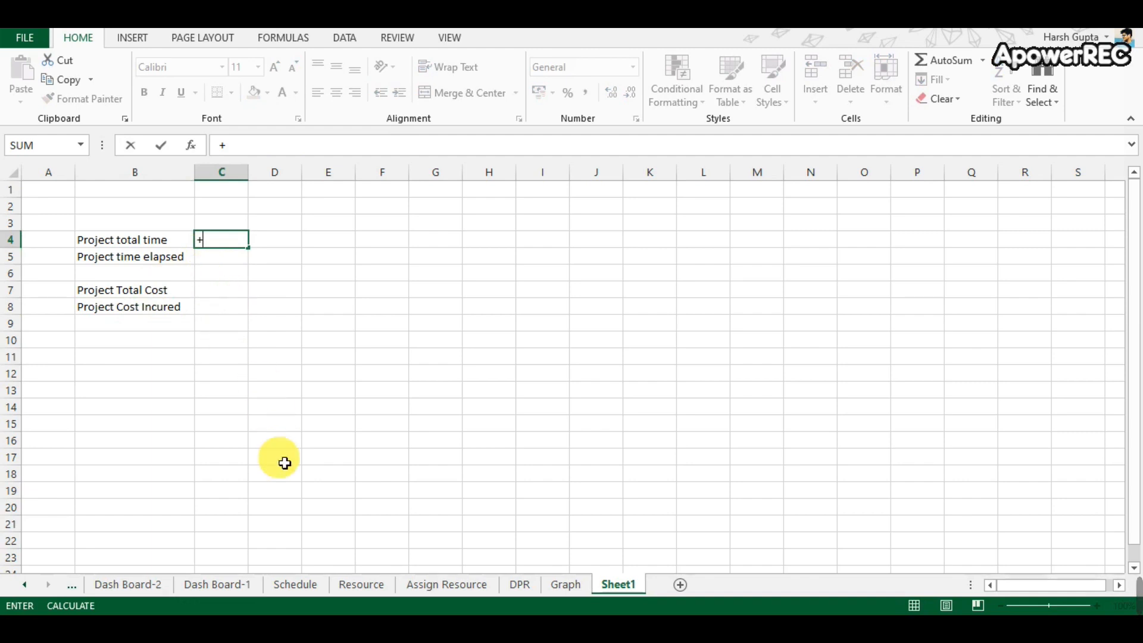
left_click(285, 583)
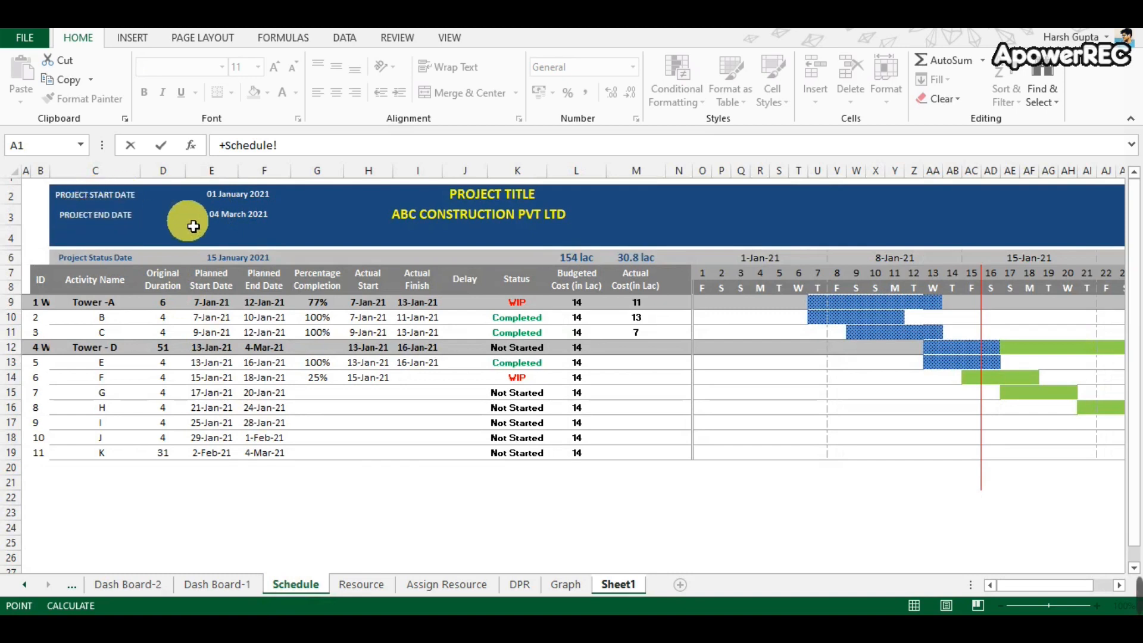
left_click(230, 224)
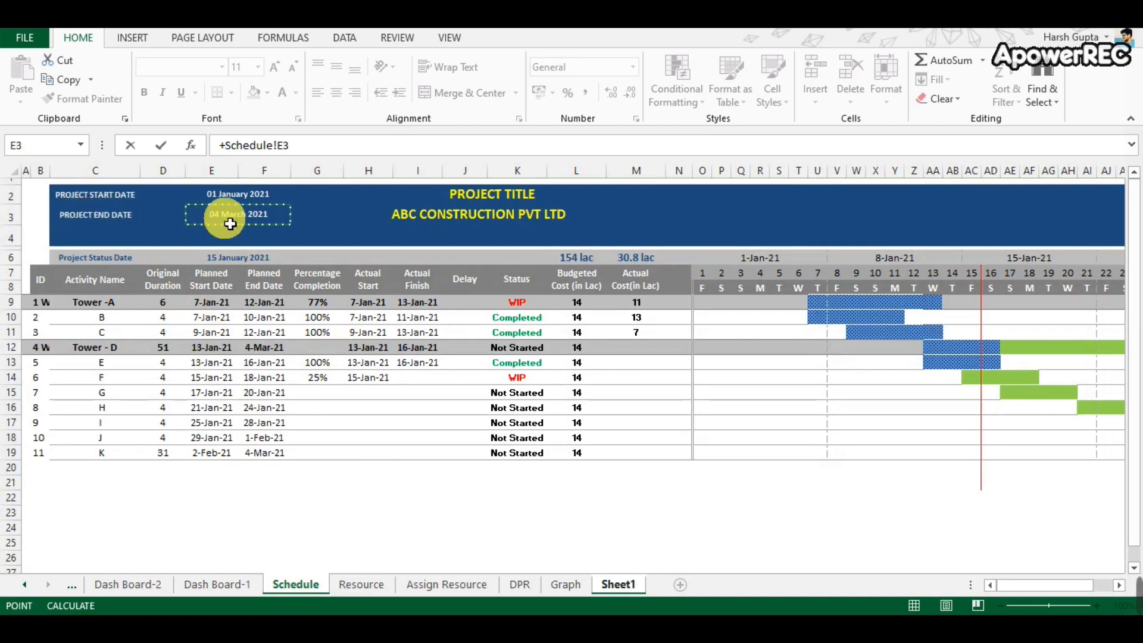
type("-")
left_click(244, 195)
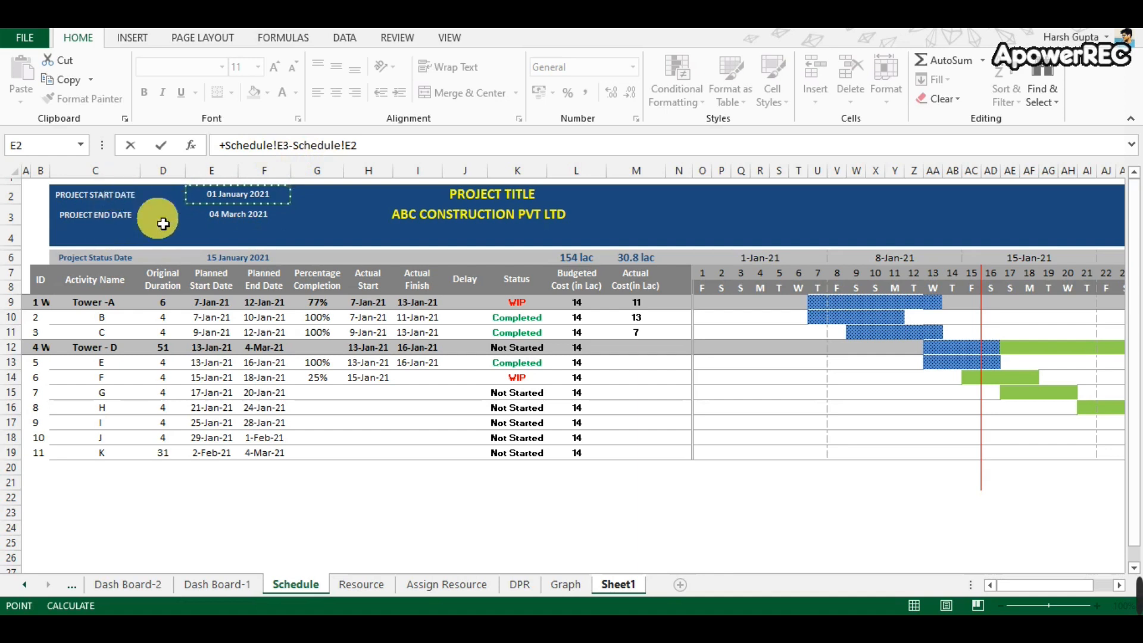
key("Return")
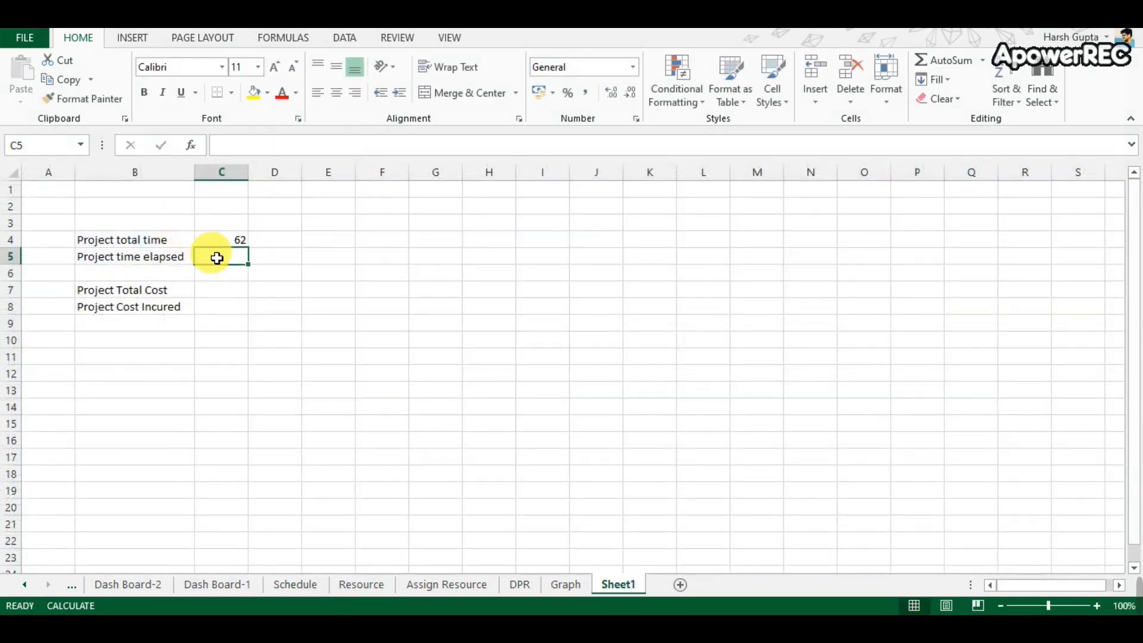
Center the contents of the whole of column C horizontally.
left_click(235, 174)
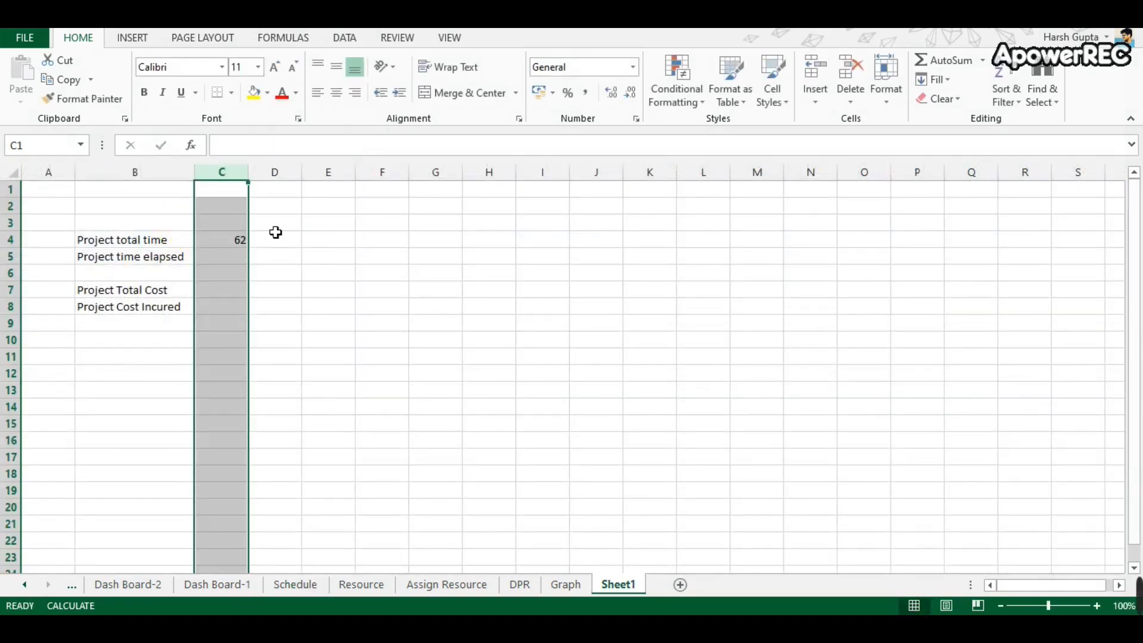
left_click(336, 92)
left_click(253, 273)
Calculate the project time elapsed in C5 as the Schedule sheet's project status date minus its start date (Schedule!E6-Schedule!E2).
left_click(227, 260)
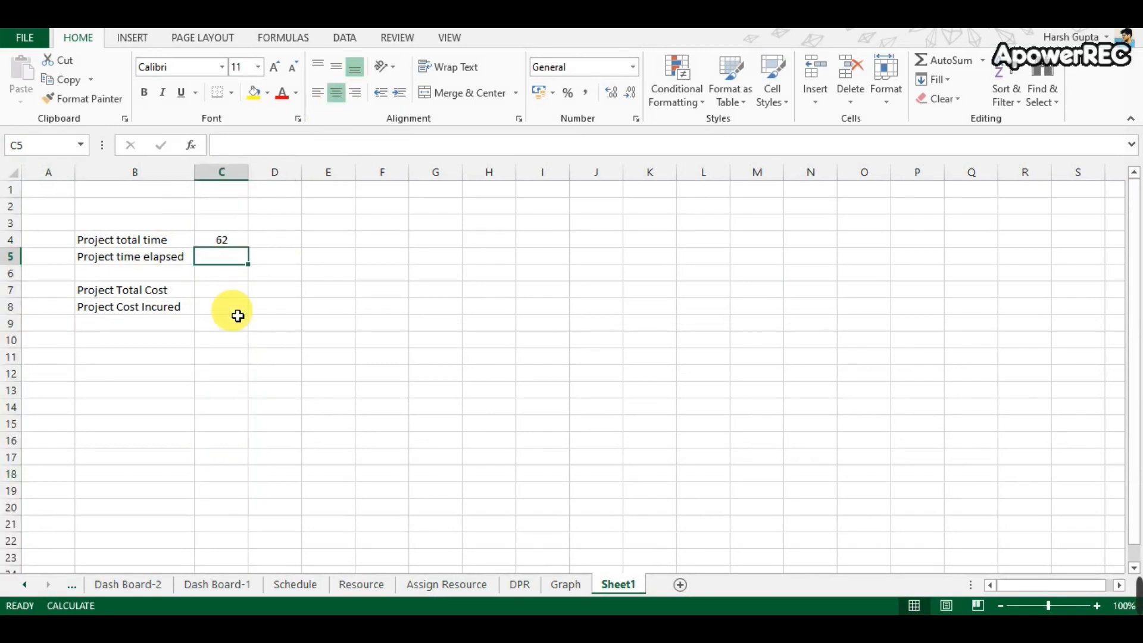
type("+")
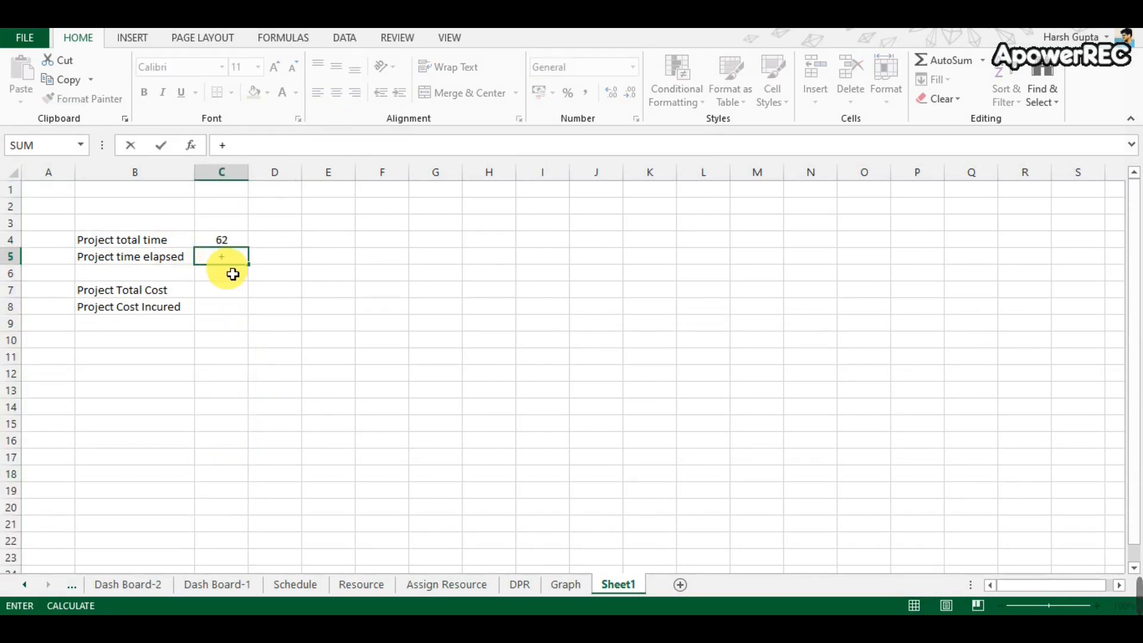
left_click(301, 584)
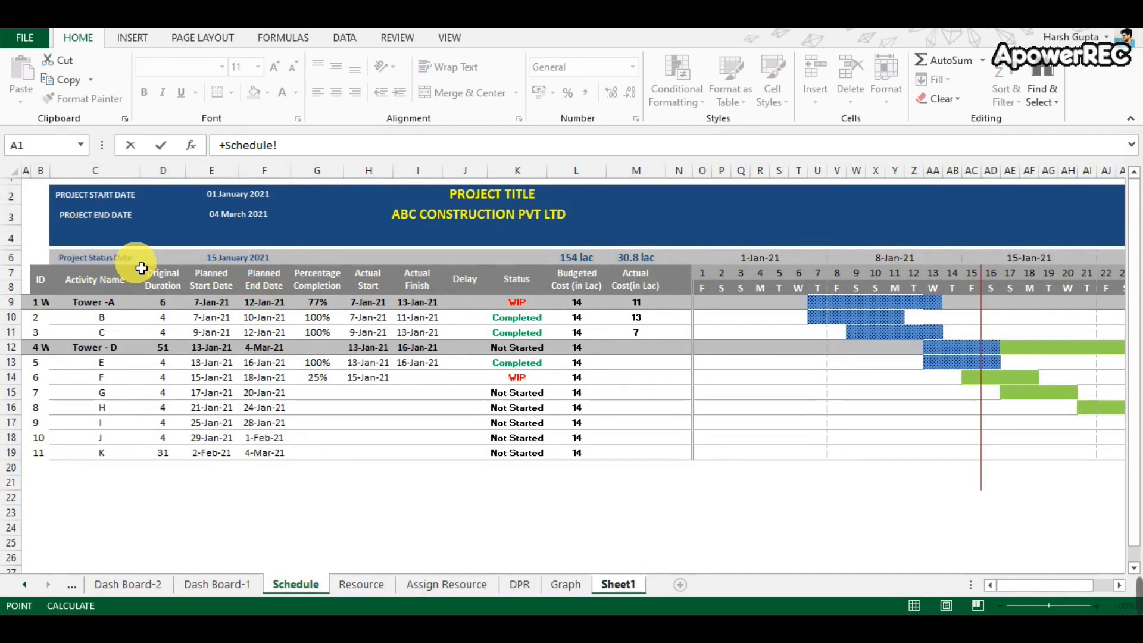
left_click(241, 266)
type("-")
left_click(239, 200)
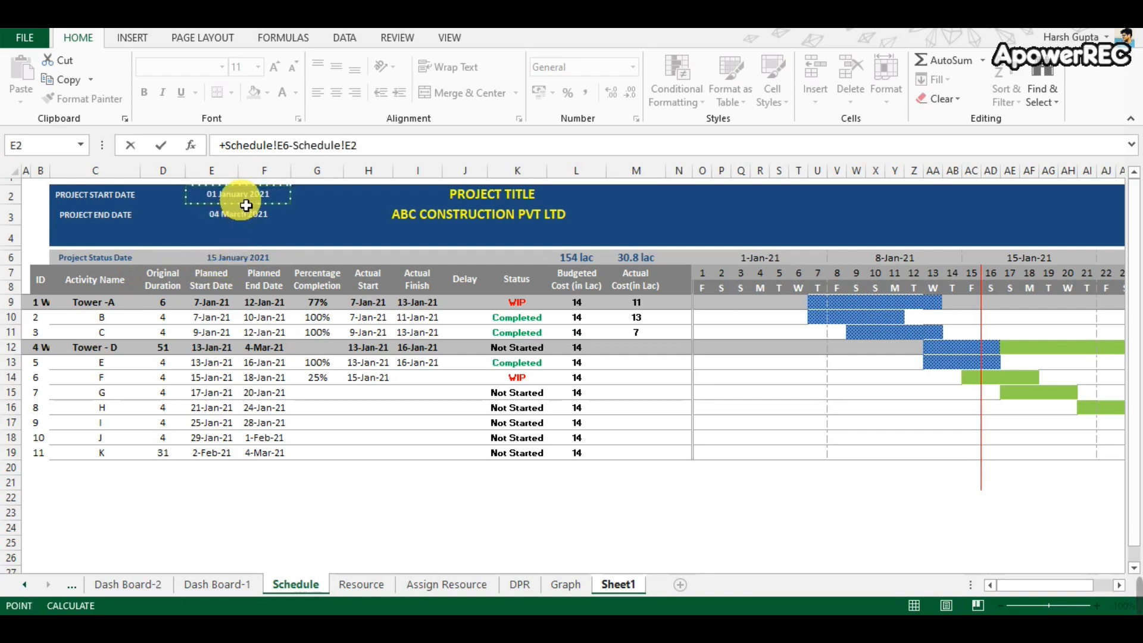
key("Return")
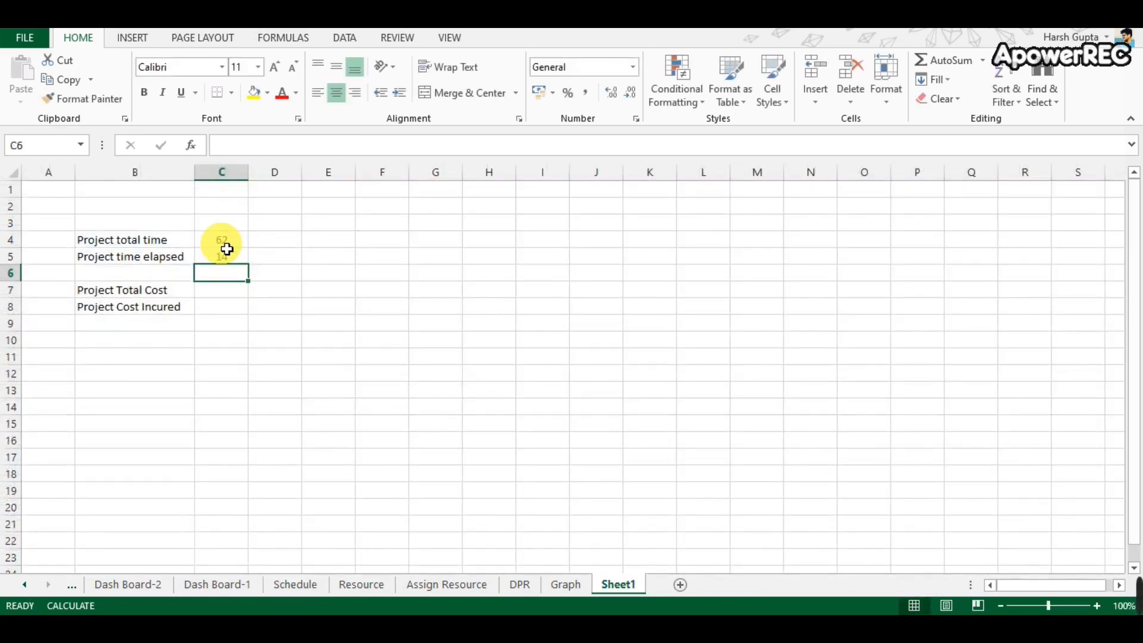
Link the Project Total Cost value in C7 to the budgeted cost total in Schedule!L6.
left_click(225, 293)
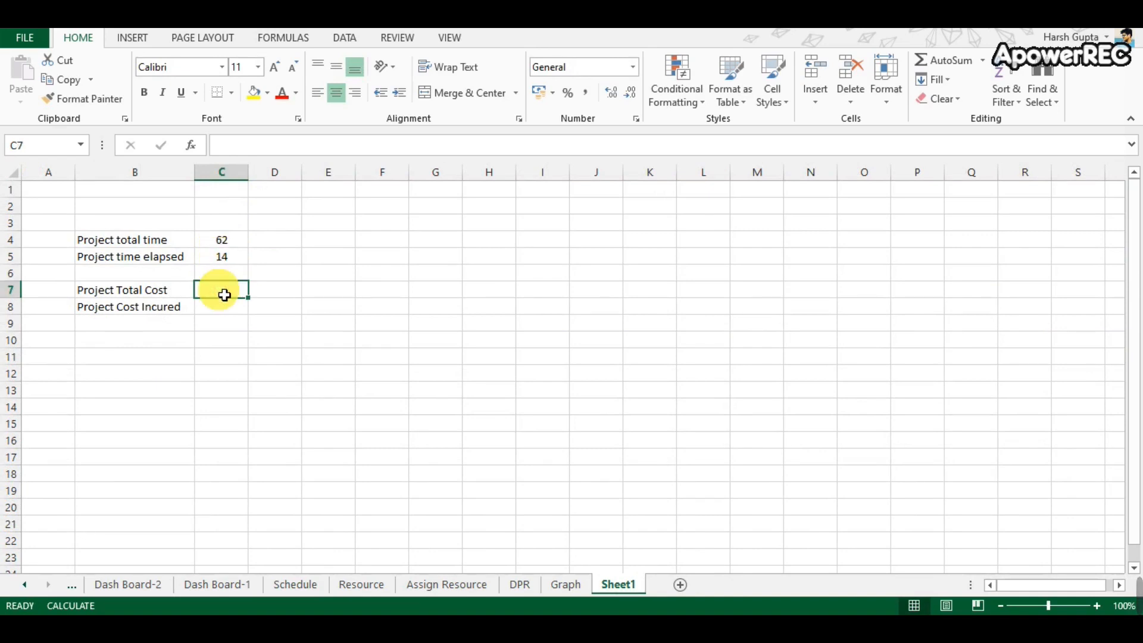
type("+")
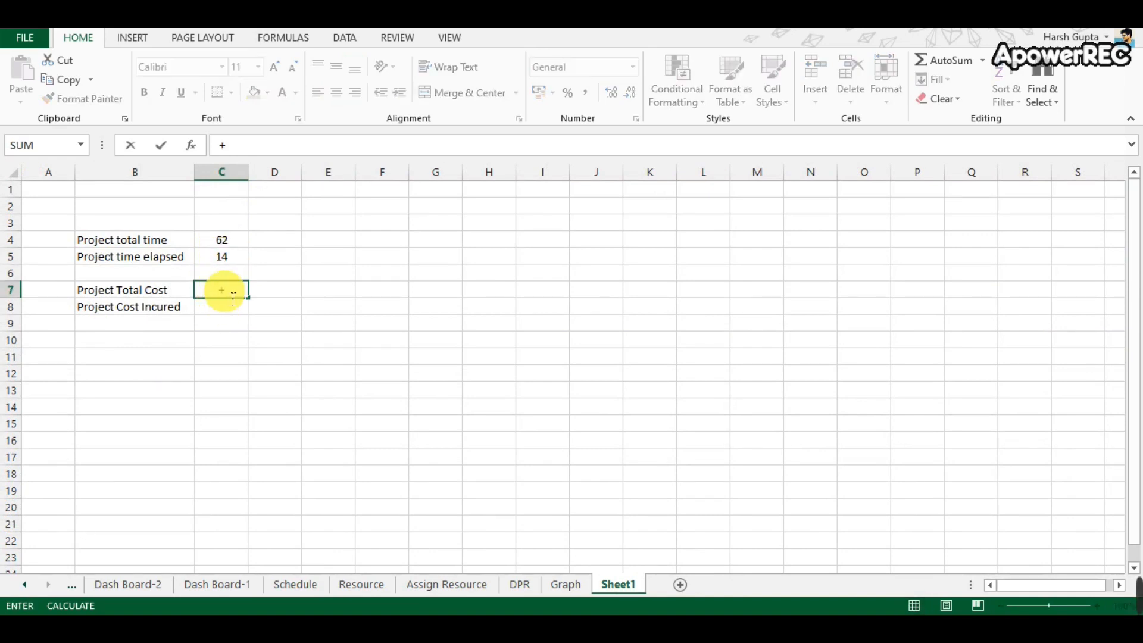
left_click(291, 585)
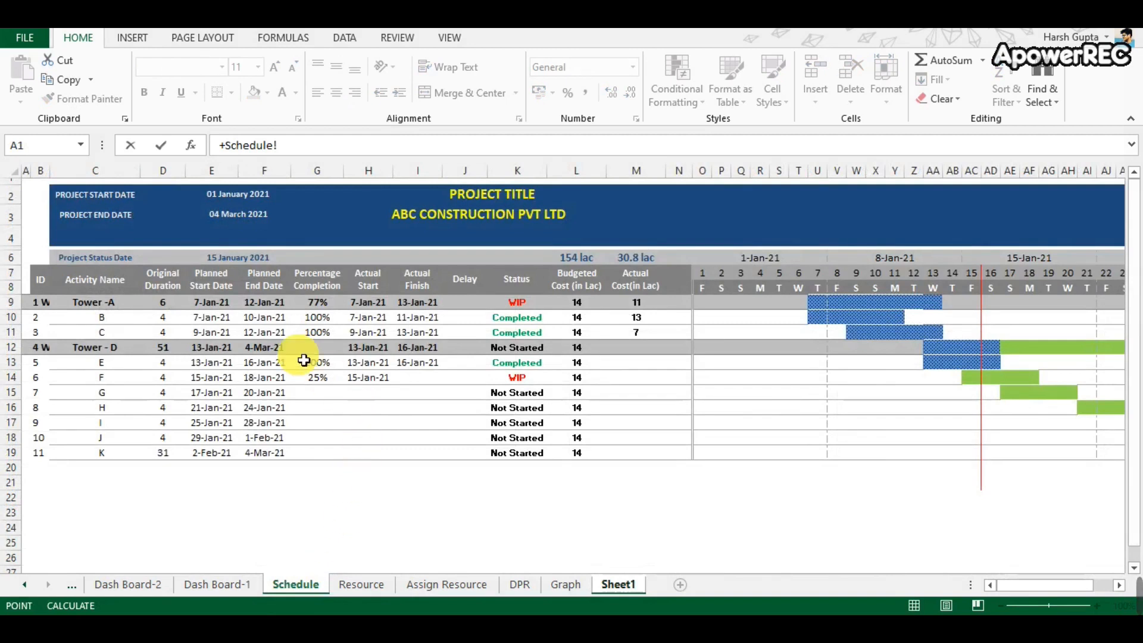
left_click(580, 266)
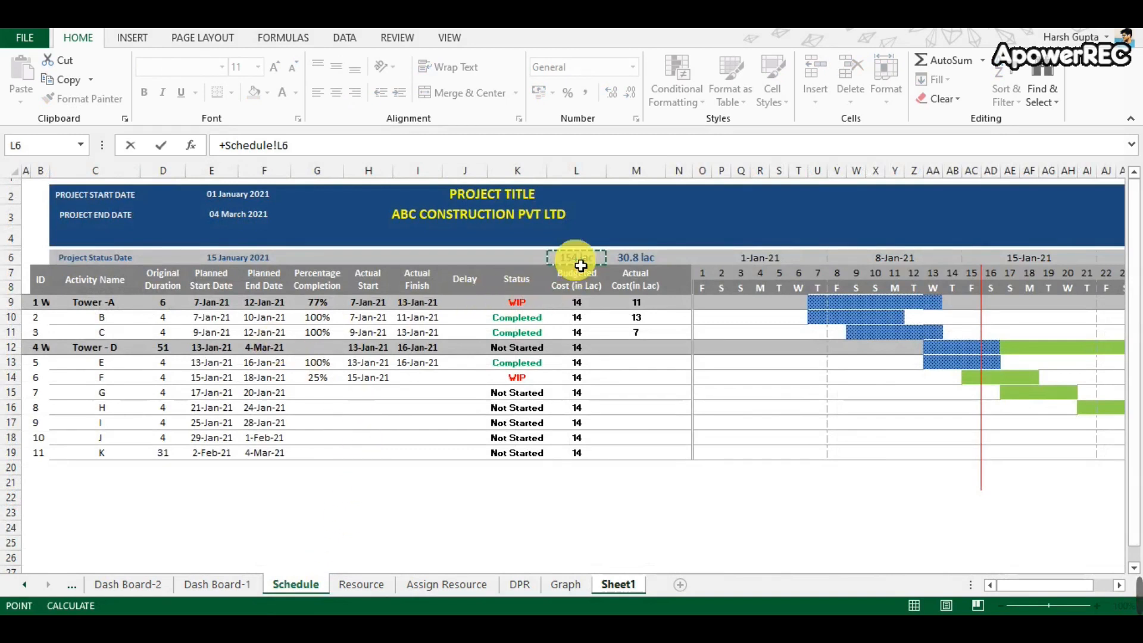
key("Return")
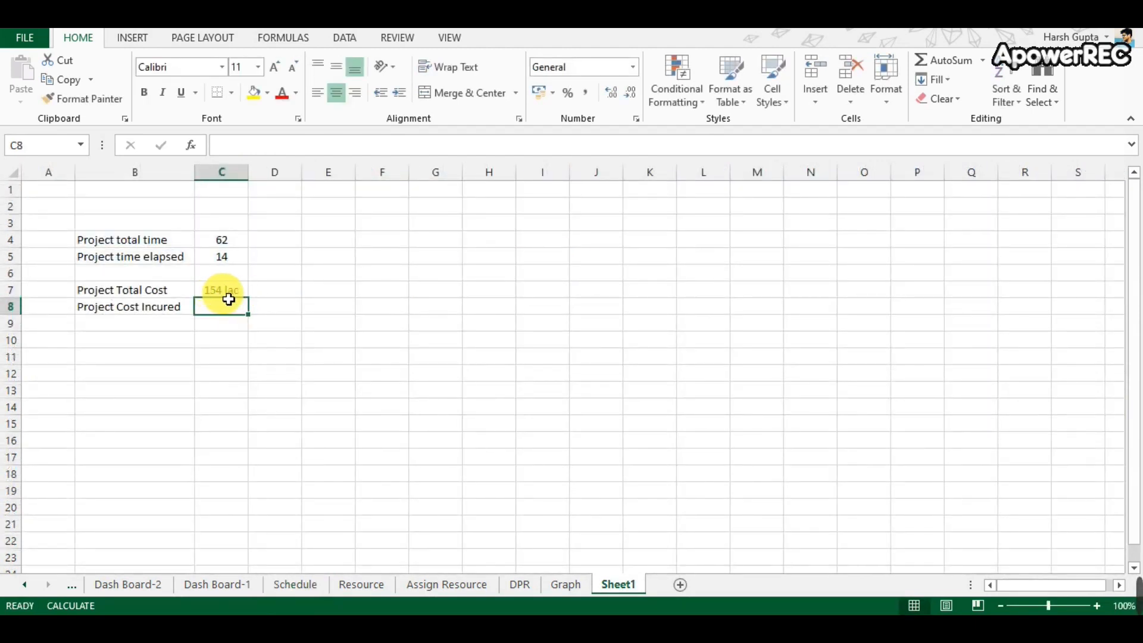
Link the Project Cost Incured value in C8 to the actual cost total in Schedule!M6.
type("+")
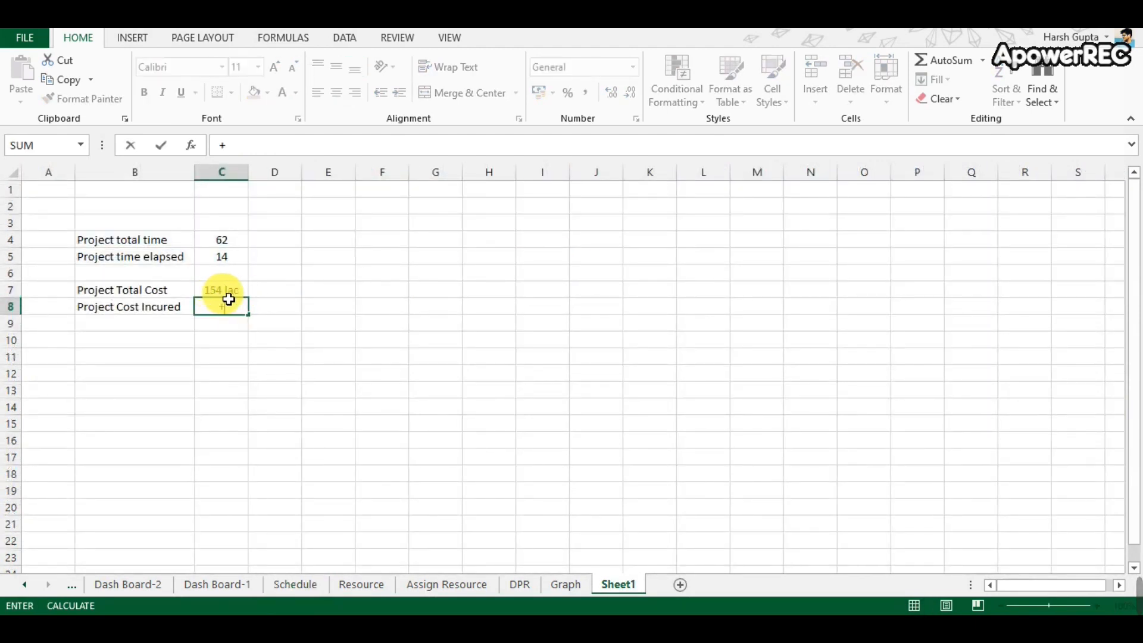
left_click(273, 586)
left_click(636, 259)
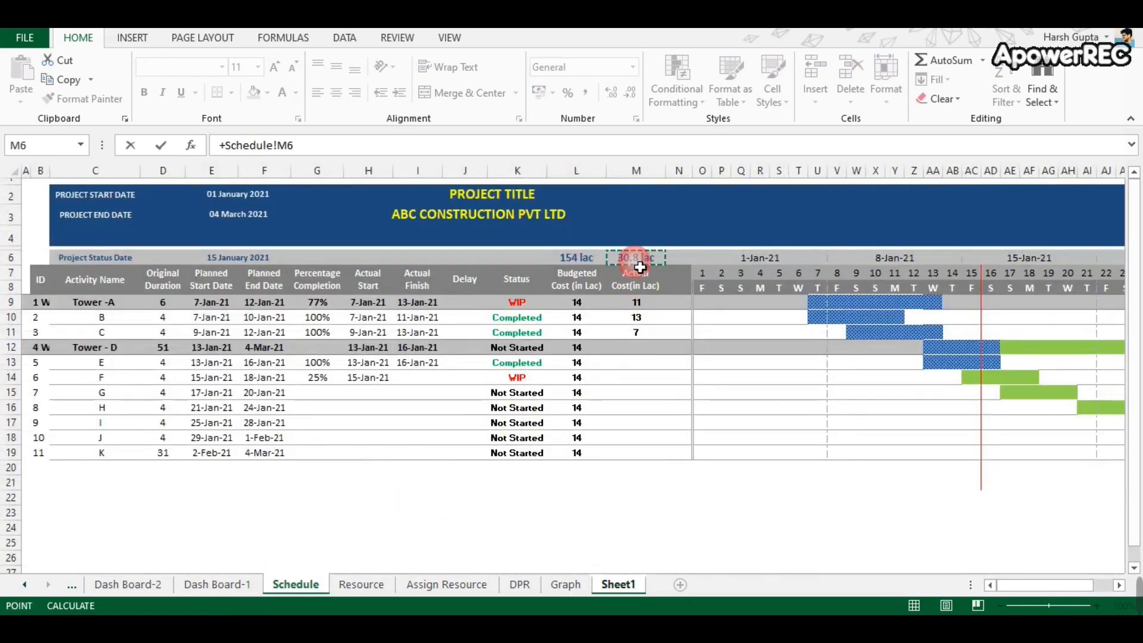
key("Return")
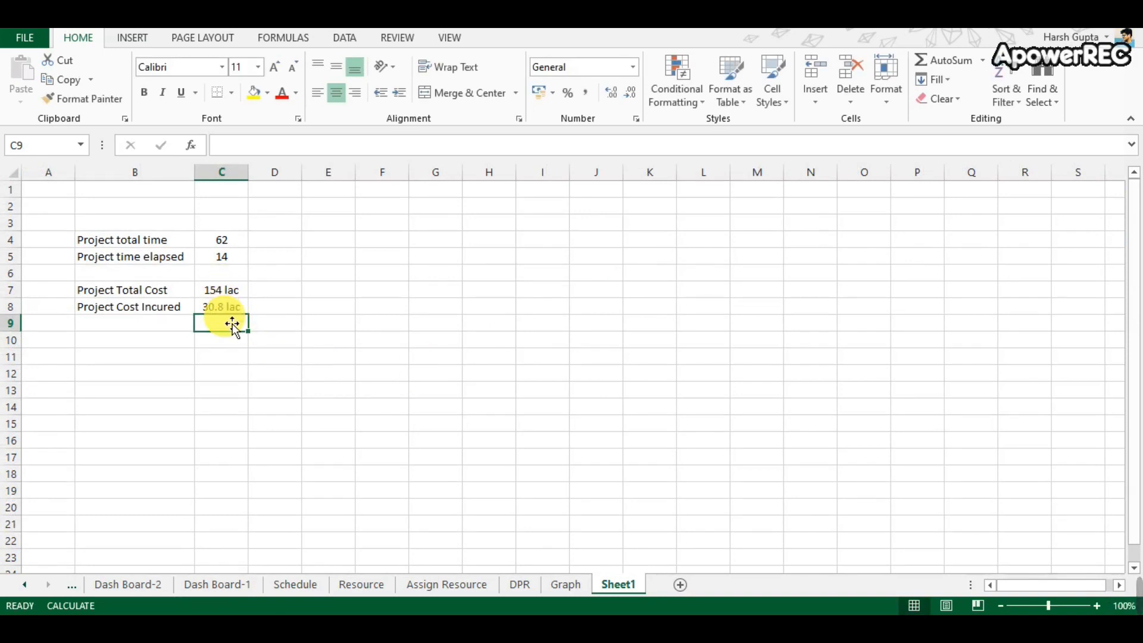
left_click(227, 293)
left_click(245, 309)
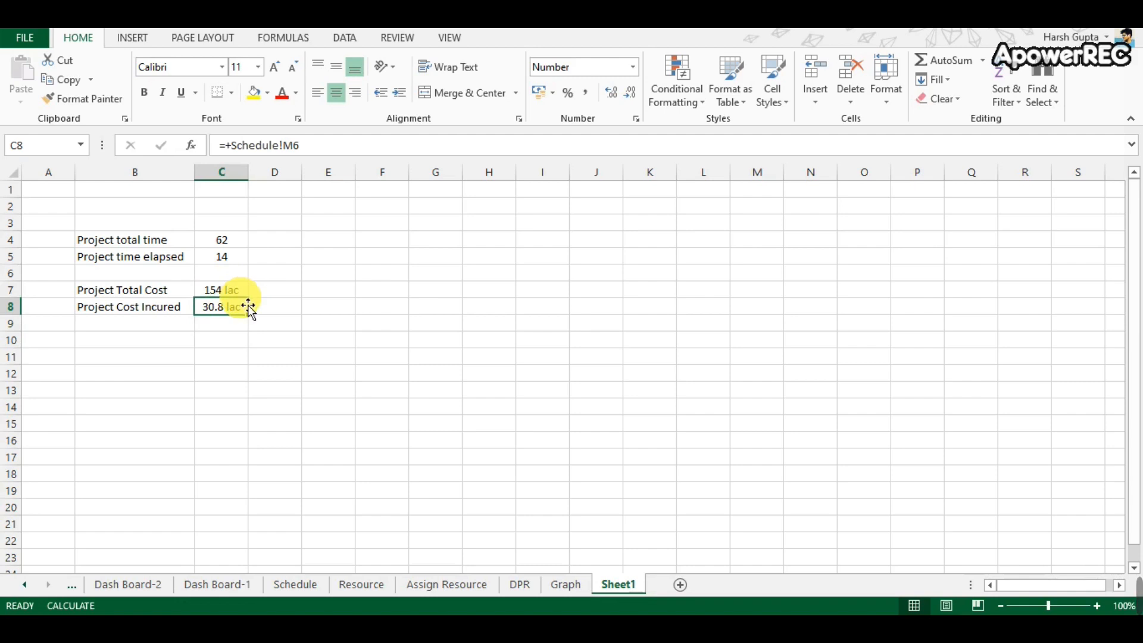
left_click(243, 296)
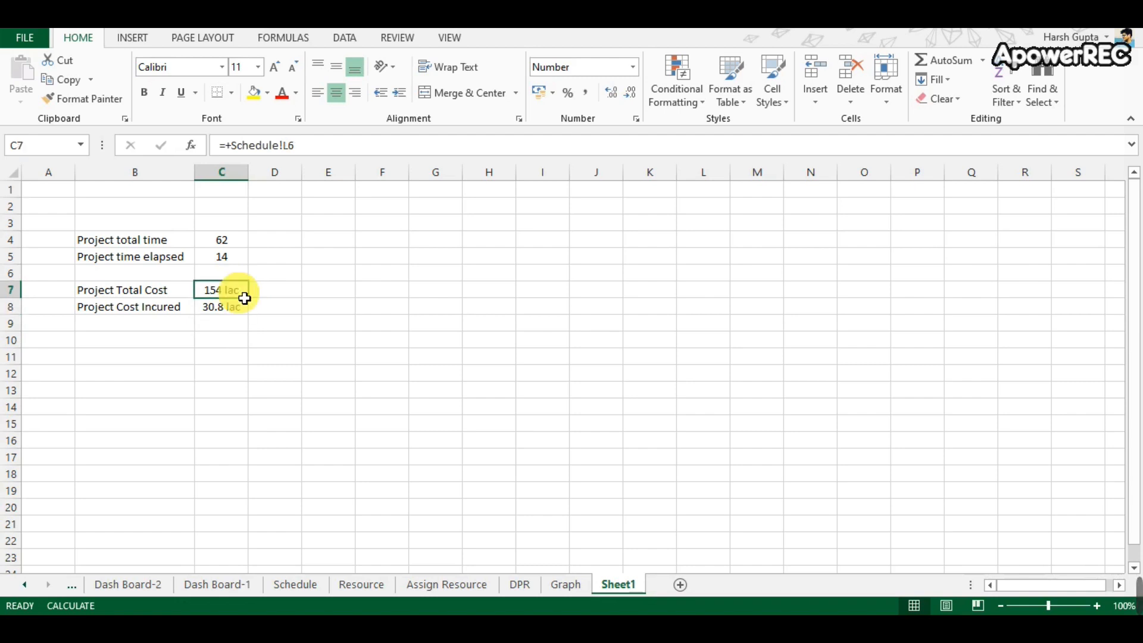
Sum the budgeted costs of all activities on the Schedule sheet (L9:L19) in cell D7.
left_click(268, 299)
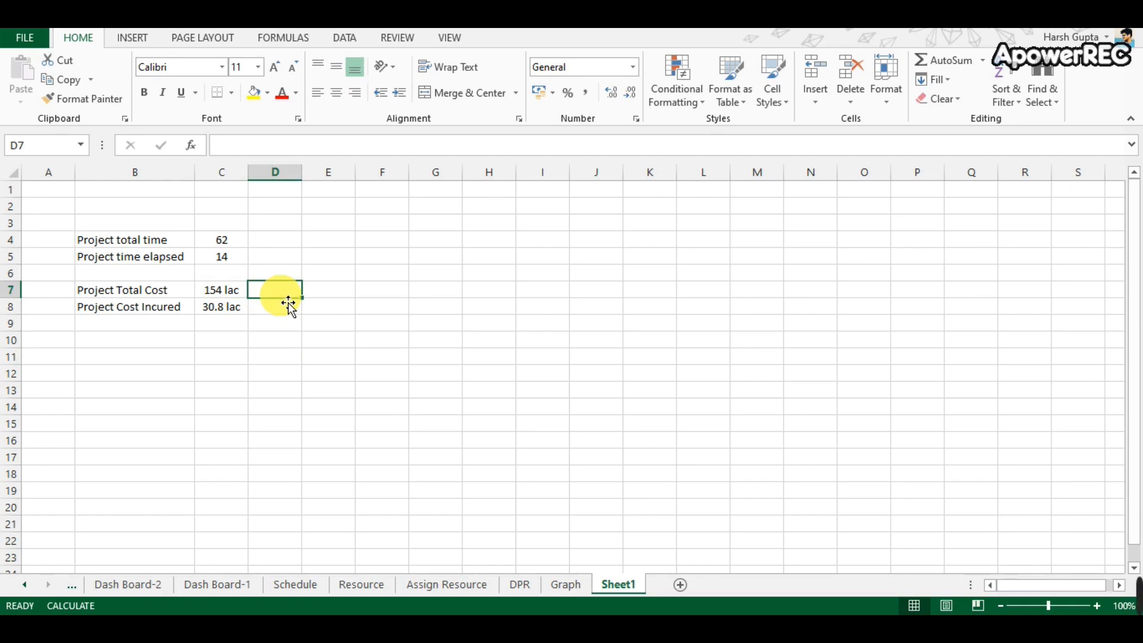
type("+sum(")
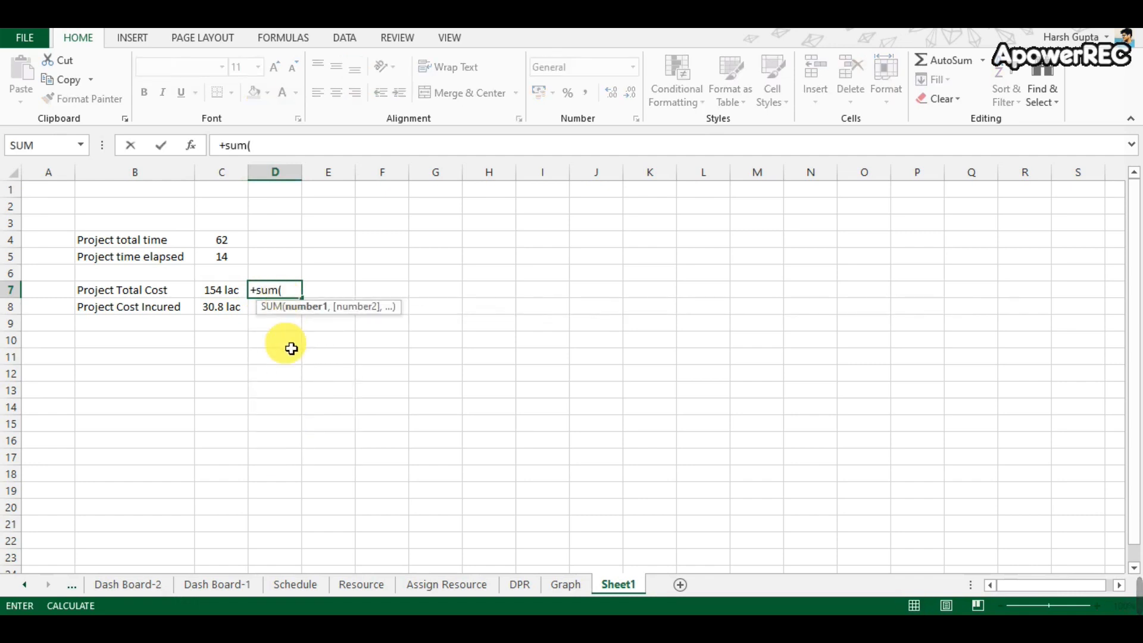
left_click(303, 588)
left_click_drag(576, 302, 585, 453)
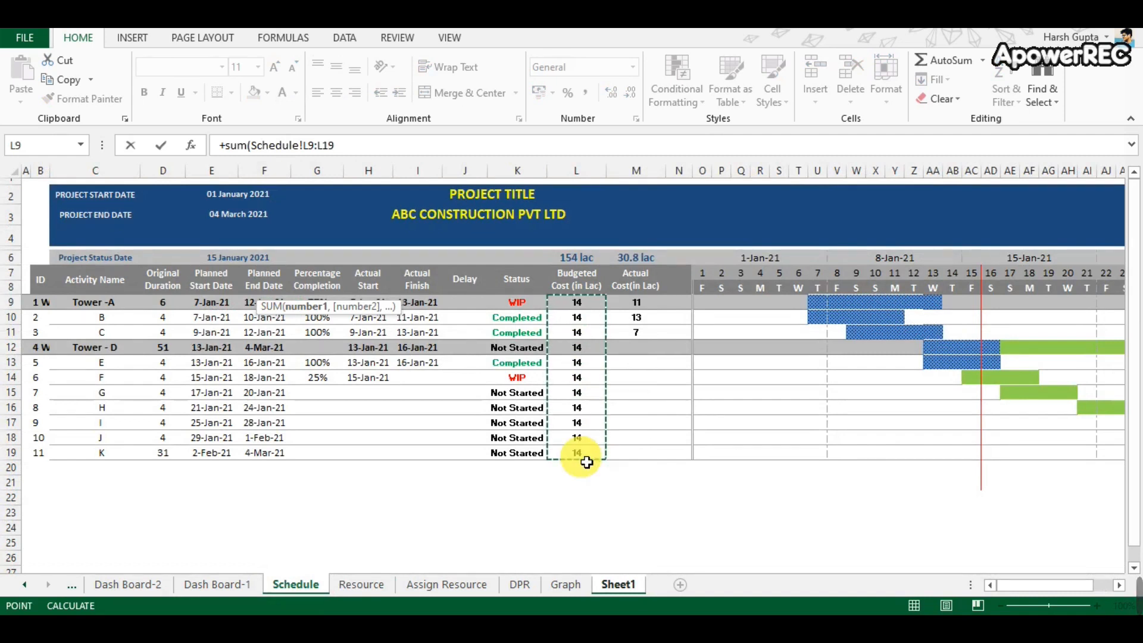
key("Return")
Sum the actual costs of all activities on the Schedule sheet (M9:M19) in cell D8 and centre D7:D8.
type("+sum(")
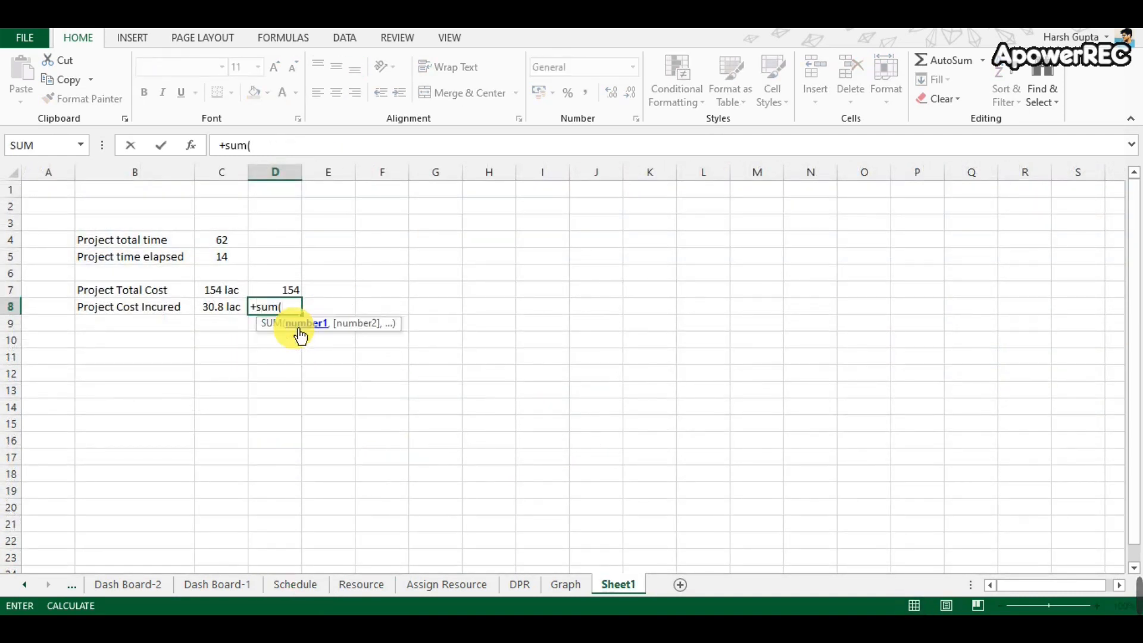
left_click(293, 584)
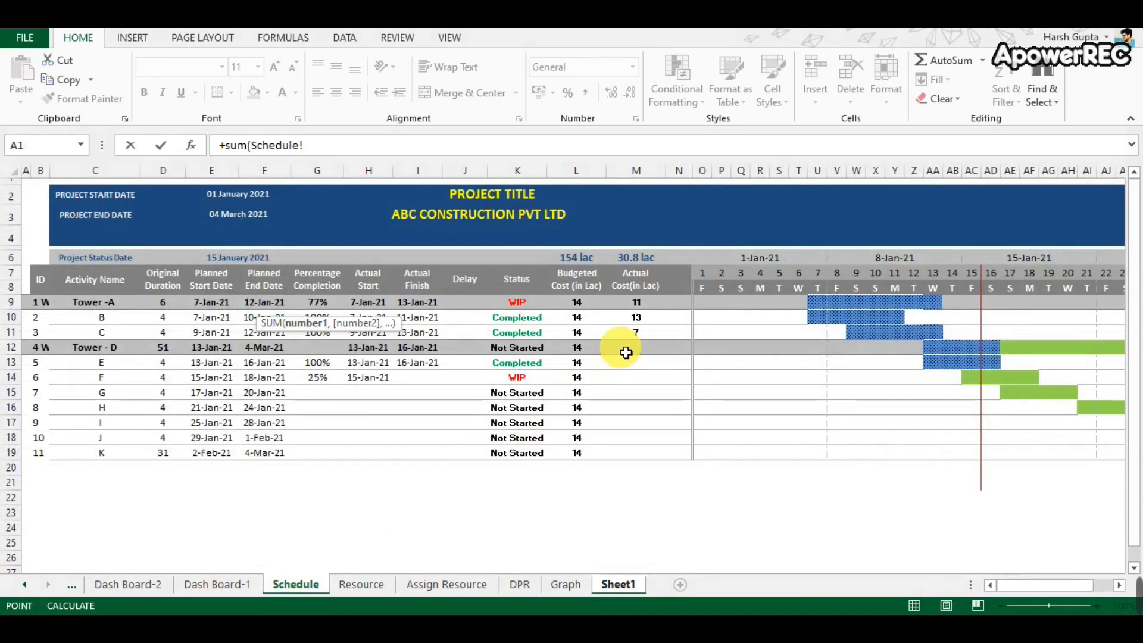
left_click_drag(647, 309, 645, 452)
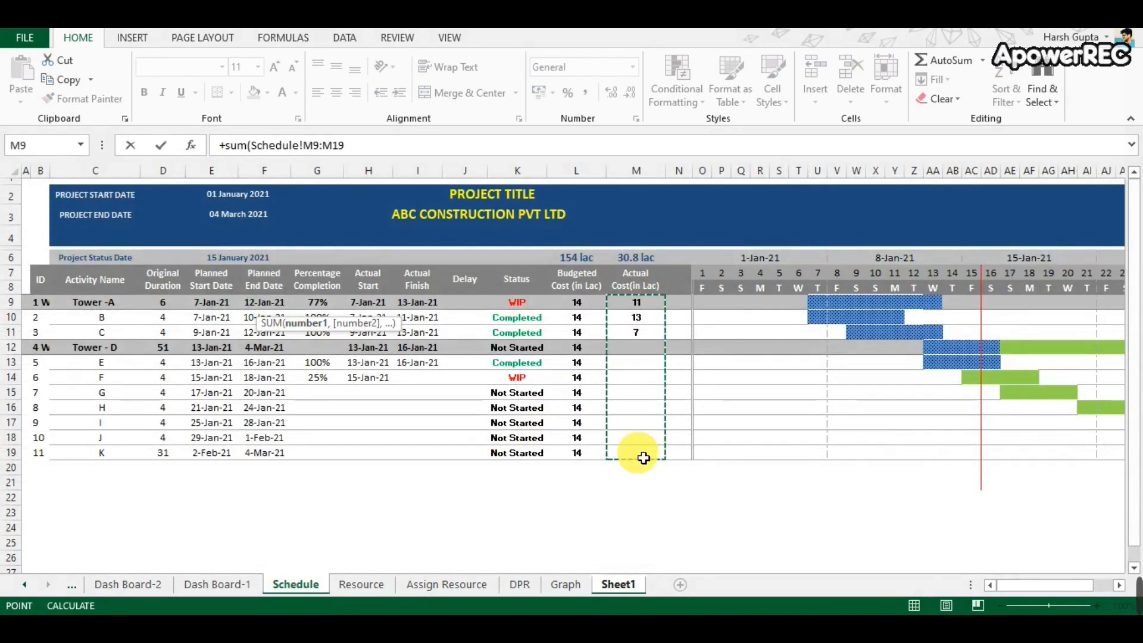
key("Return")
left_click_drag(280, 291, 280, 307)
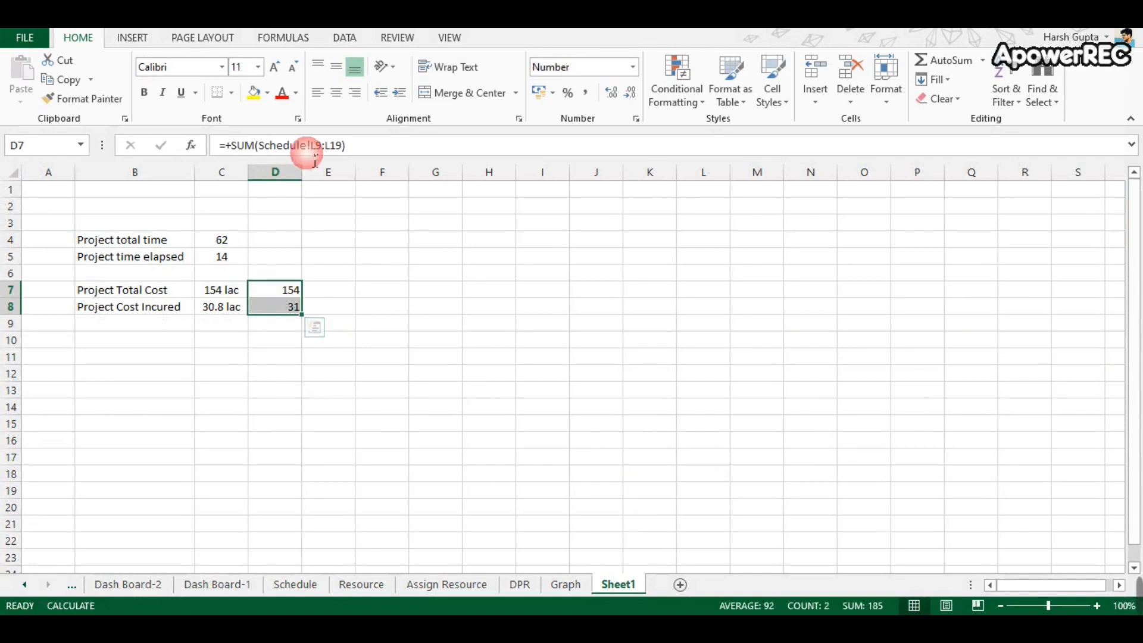
left_click(343, 93)
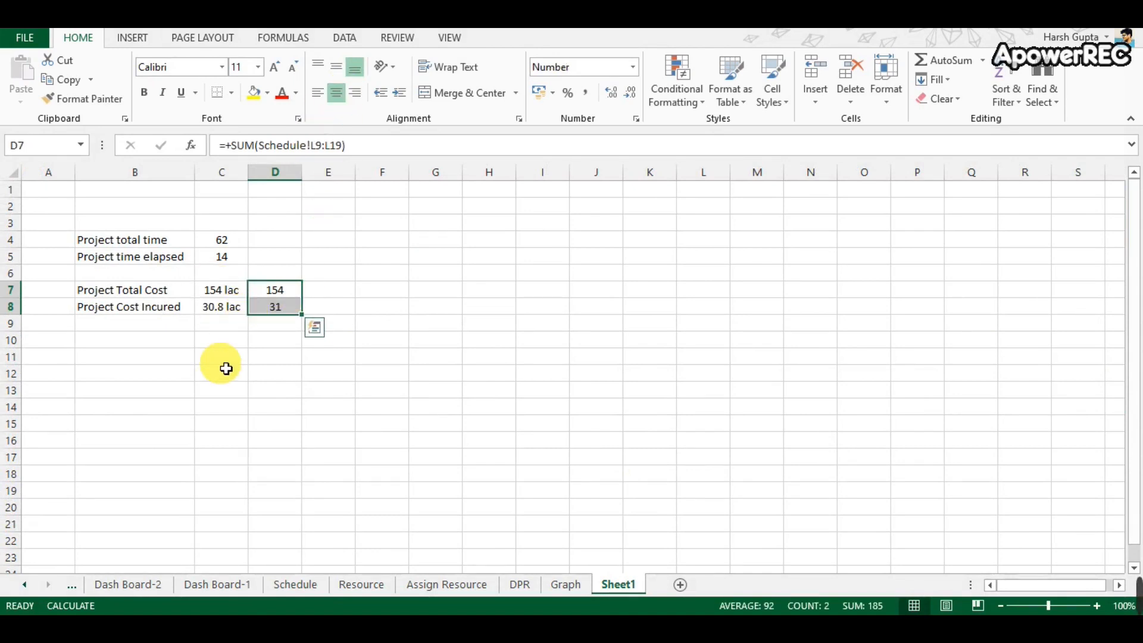
Label cell B12 as "time performance" below the project cost figures.
left_click(188, 375)
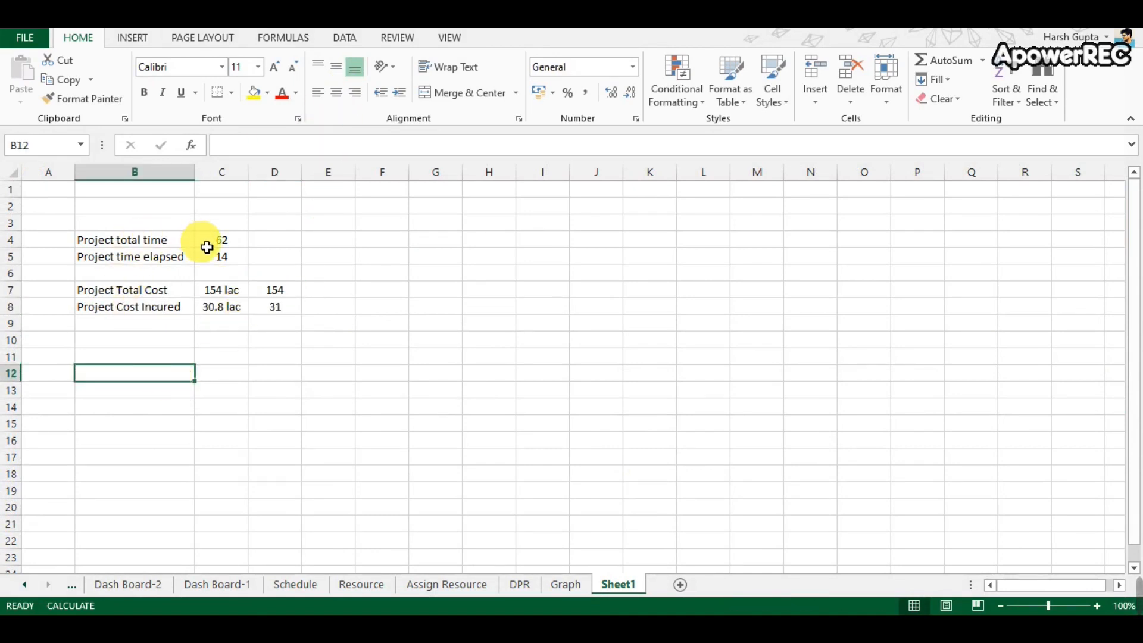
type("time")
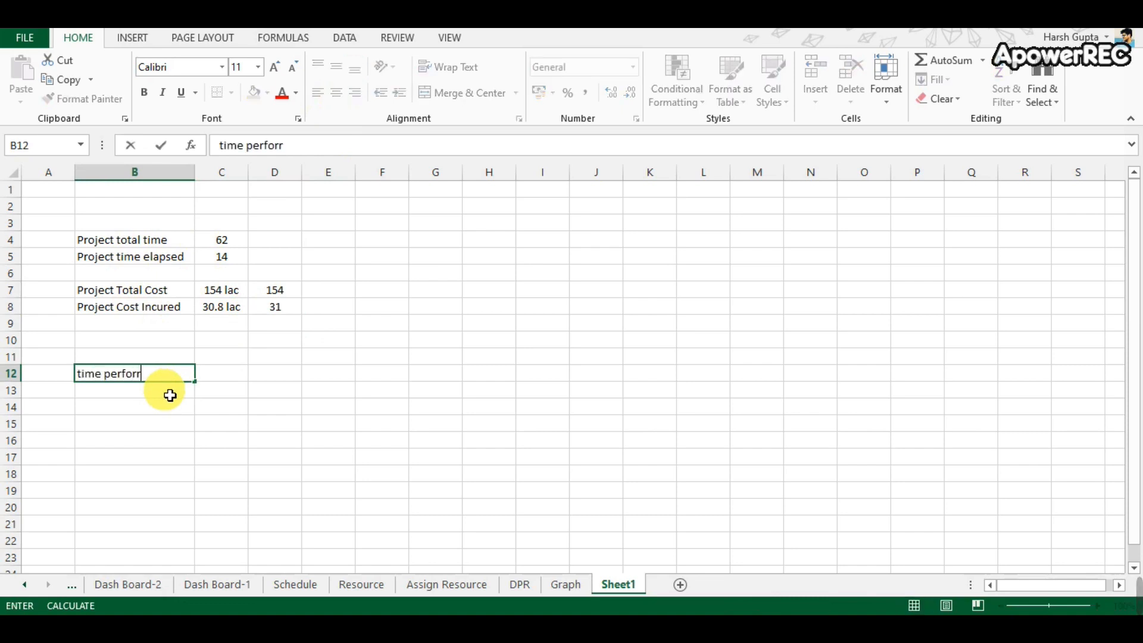
type(" performance")
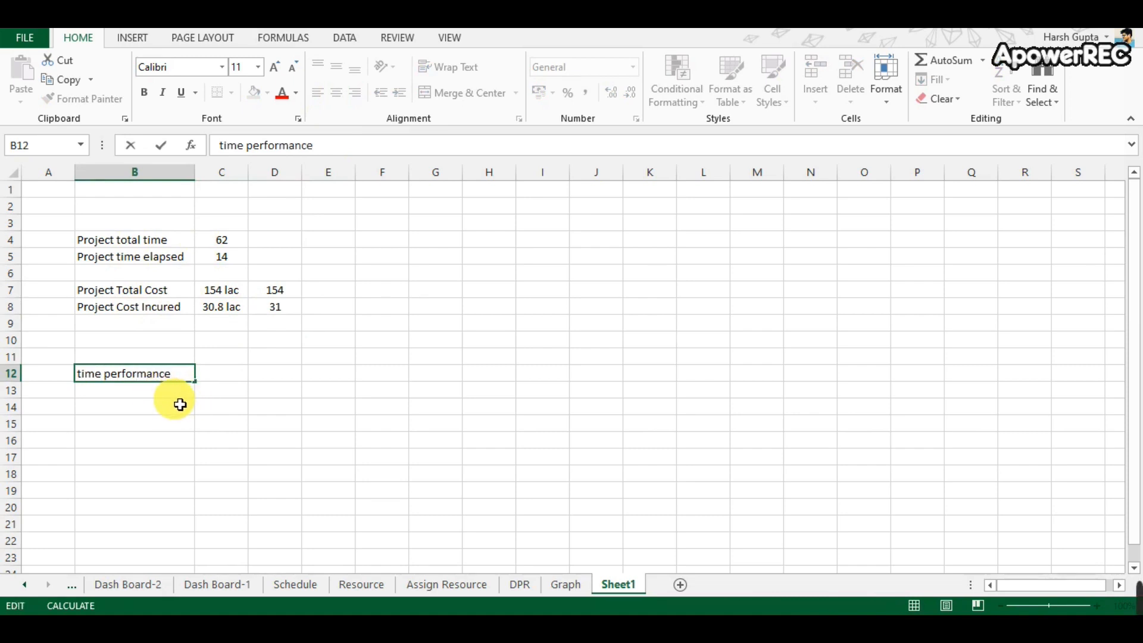
left_click(179, 405)
Add the column headings "elapsed" in C11 and "Balance" in D11 above the time performance row.
left_click(217, 376)
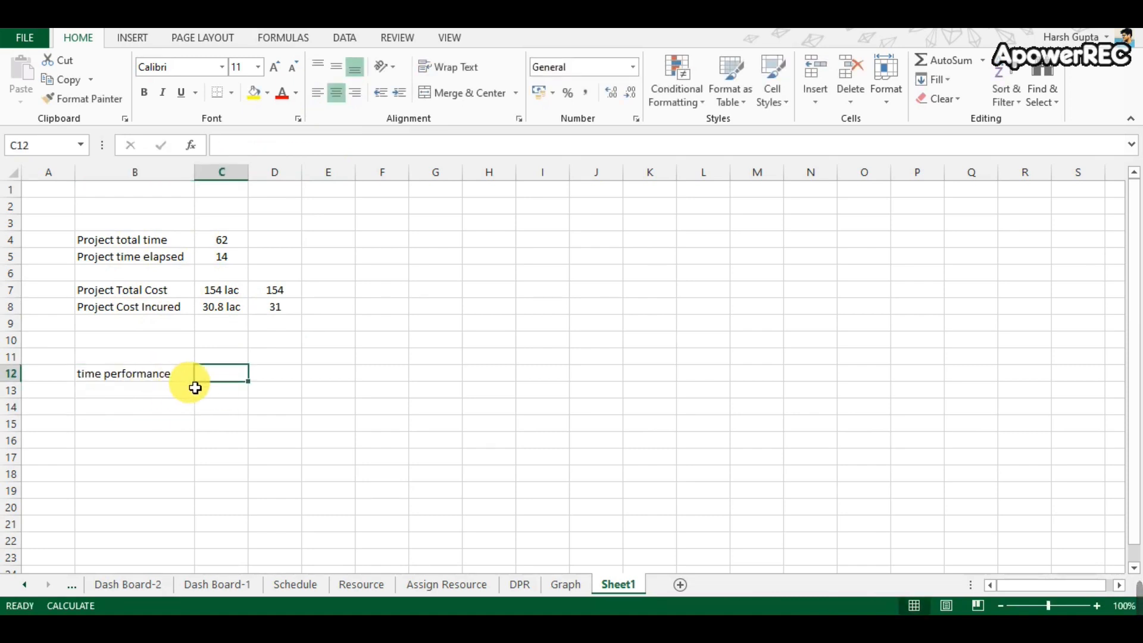
left_click(232, 363)
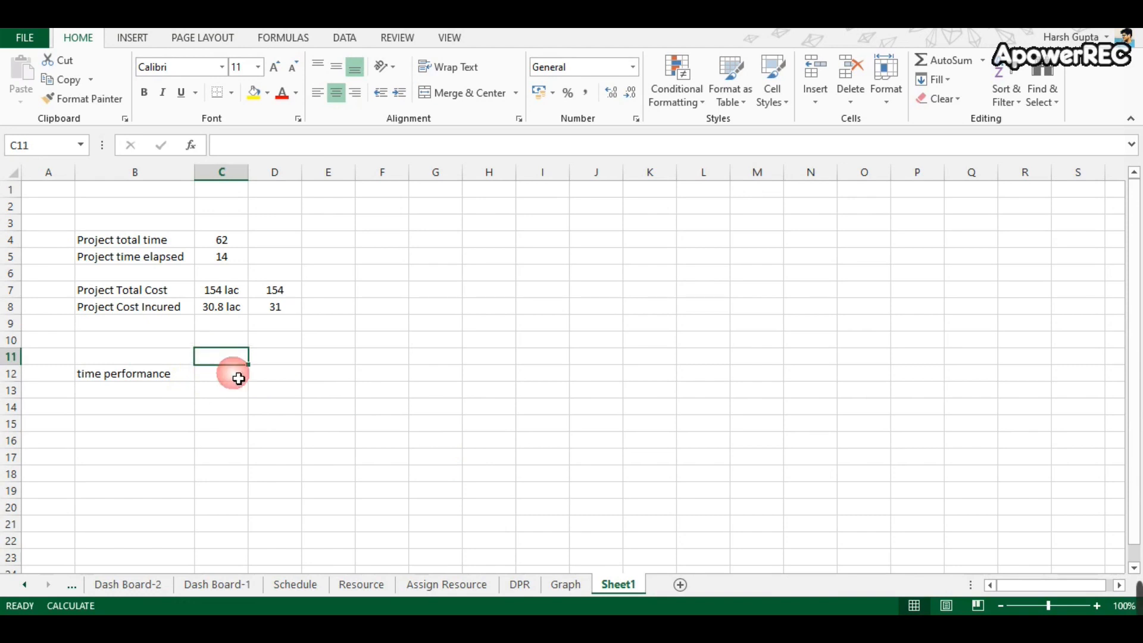
type("elapsed")
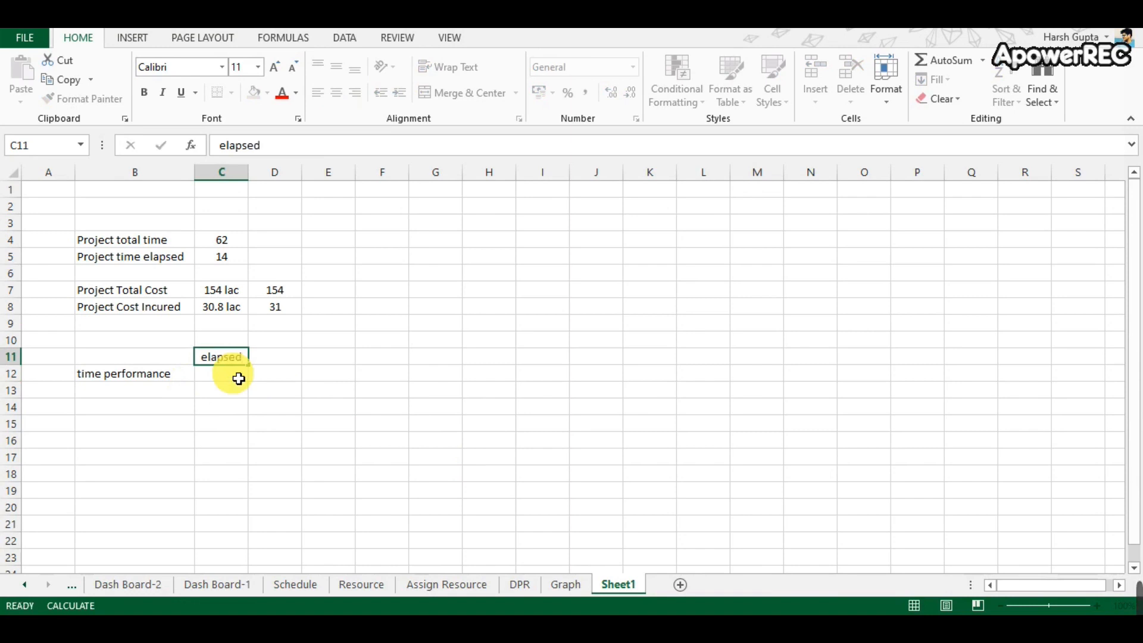
key("Right")
type("Ba")
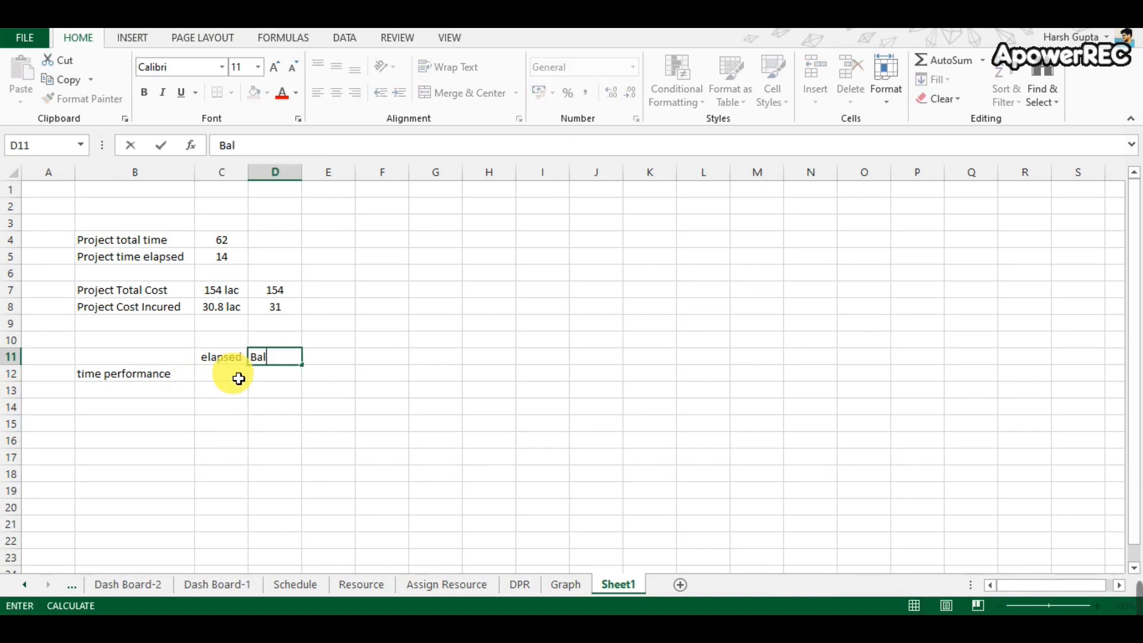
Calculate the elapsed time performance in C12 as time elapsed divided by total time (C5/C4) and format it as a percentage.
left_click(238, 379)
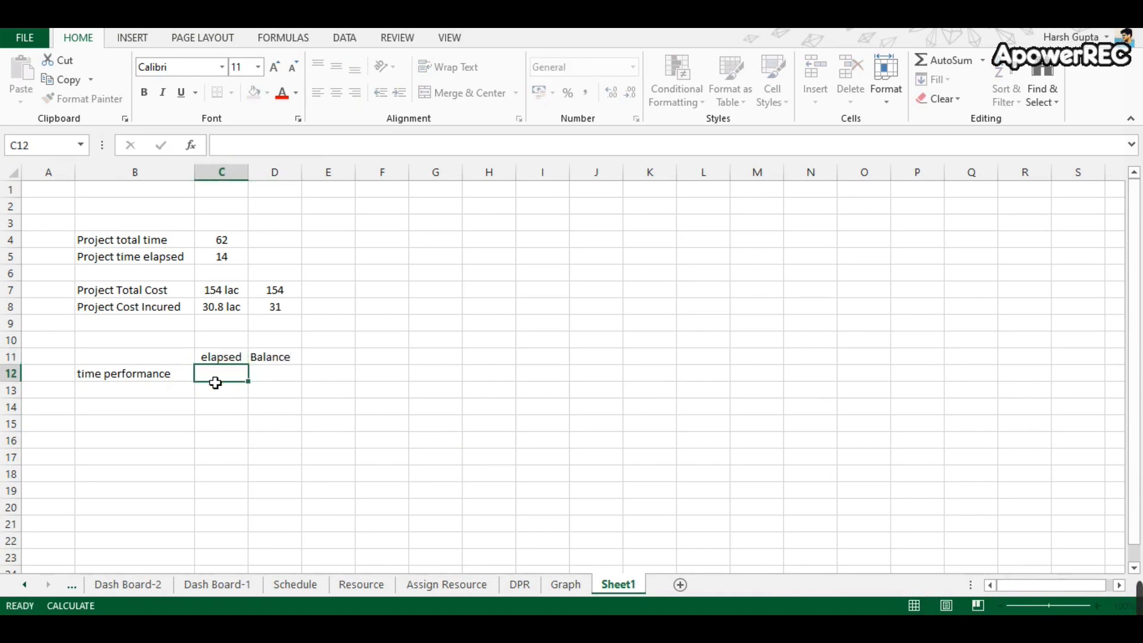
type("+")
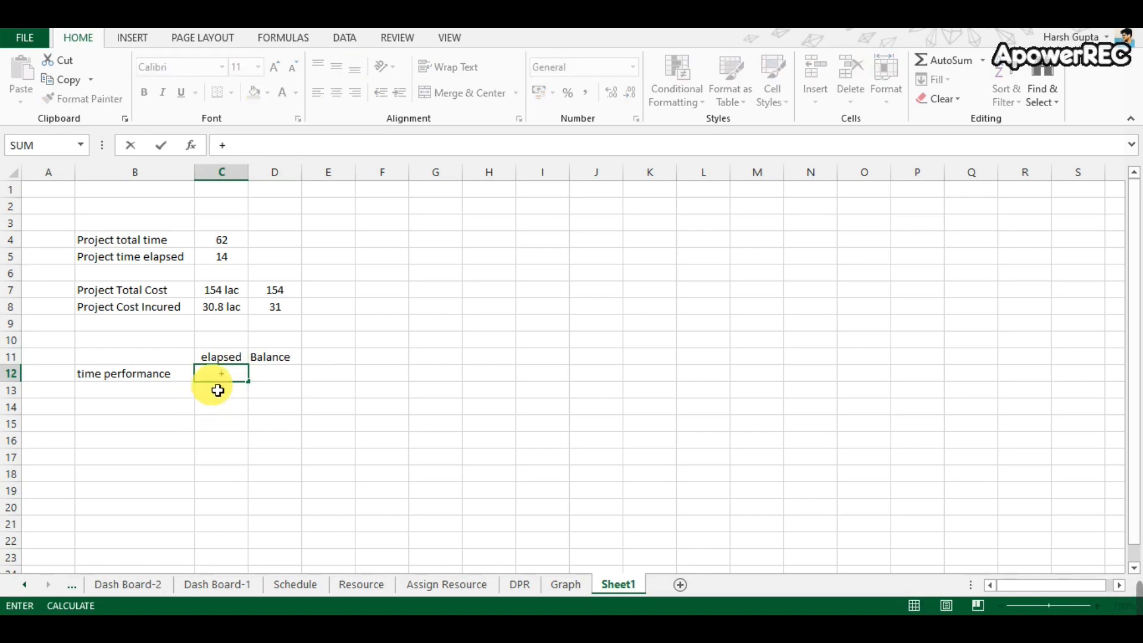
left_click(220, 260)
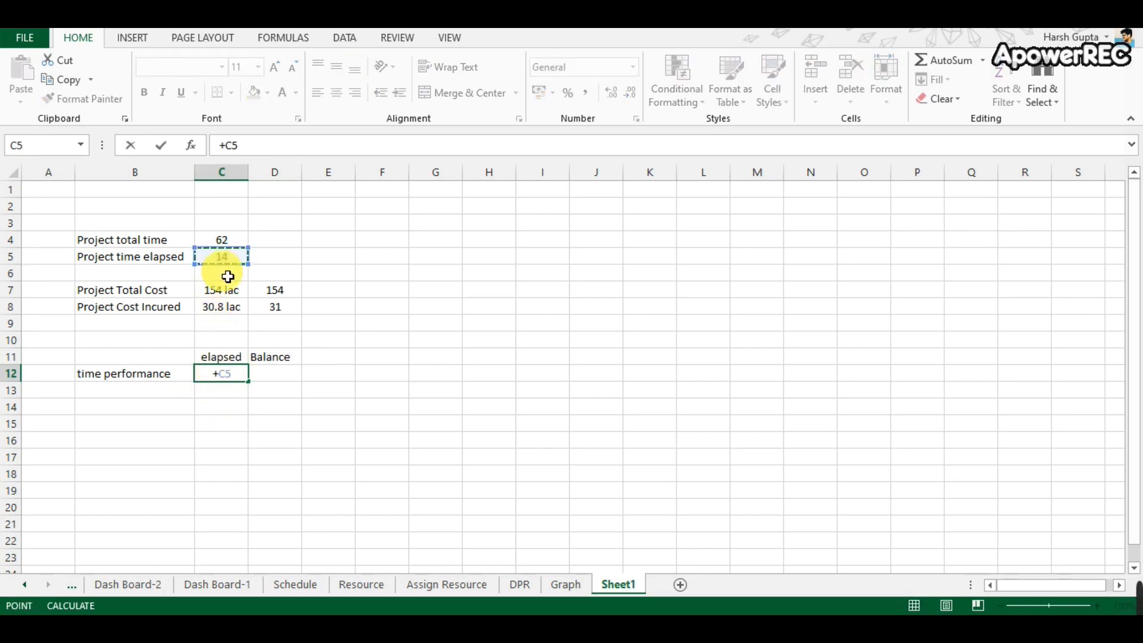
type("/")
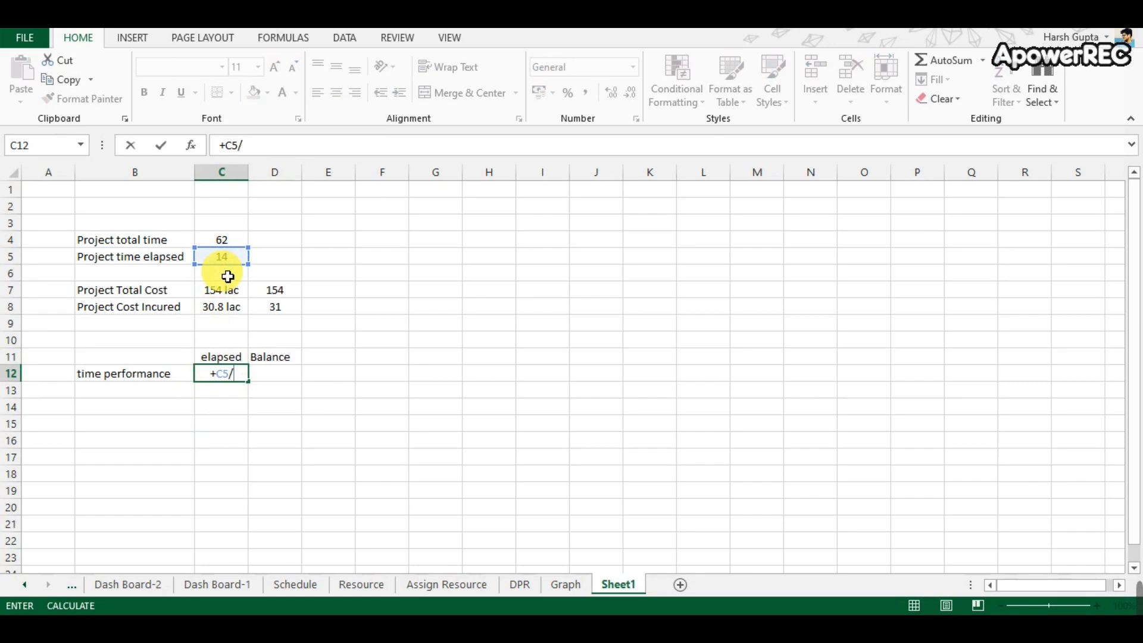
left_click(232, 247)
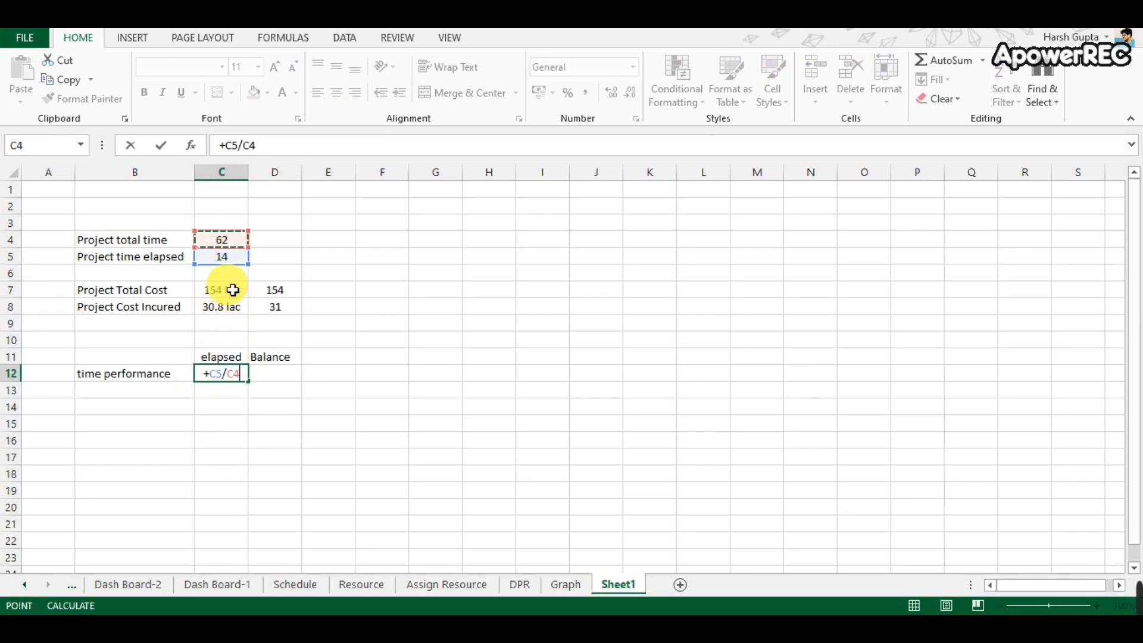
key("Return")
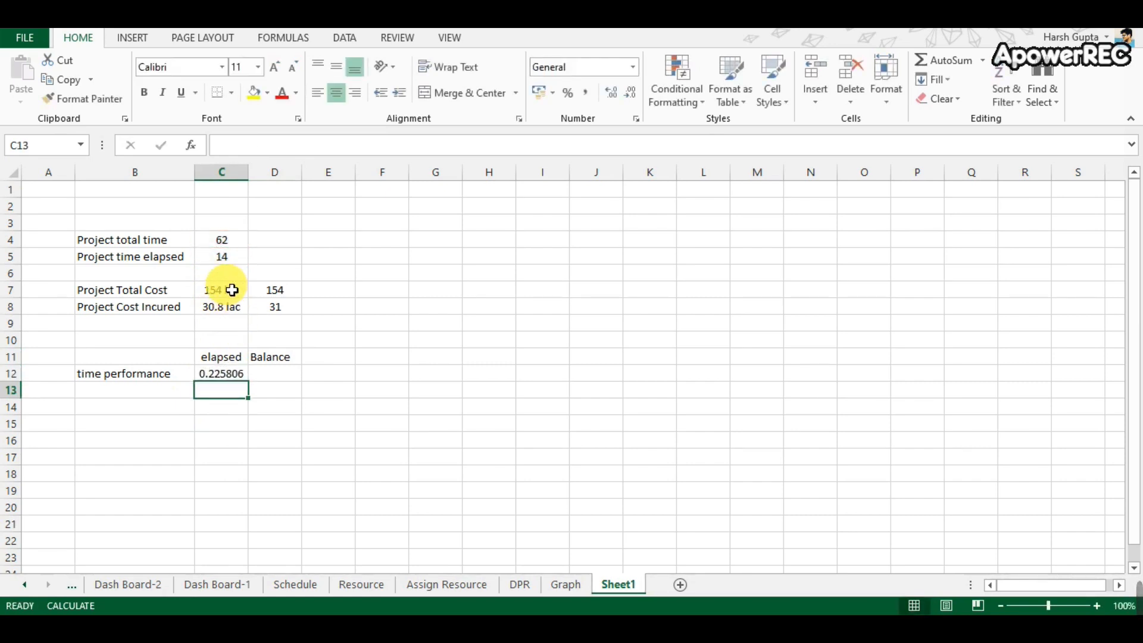
left_click(230, 374)
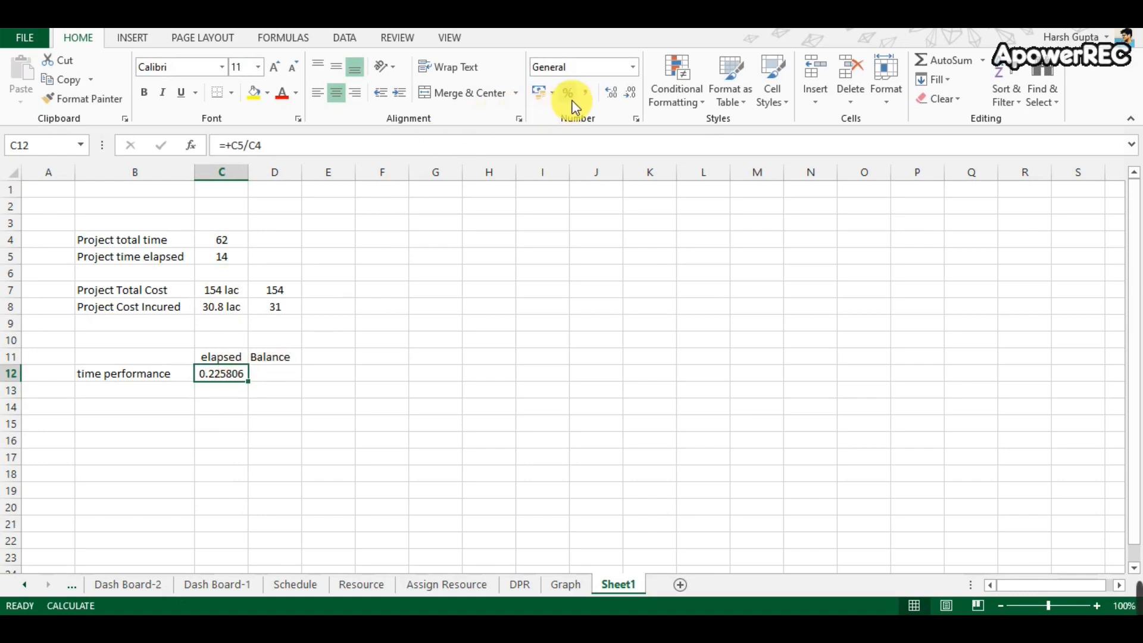
left_click(586, 108)
left_click(255, 408)
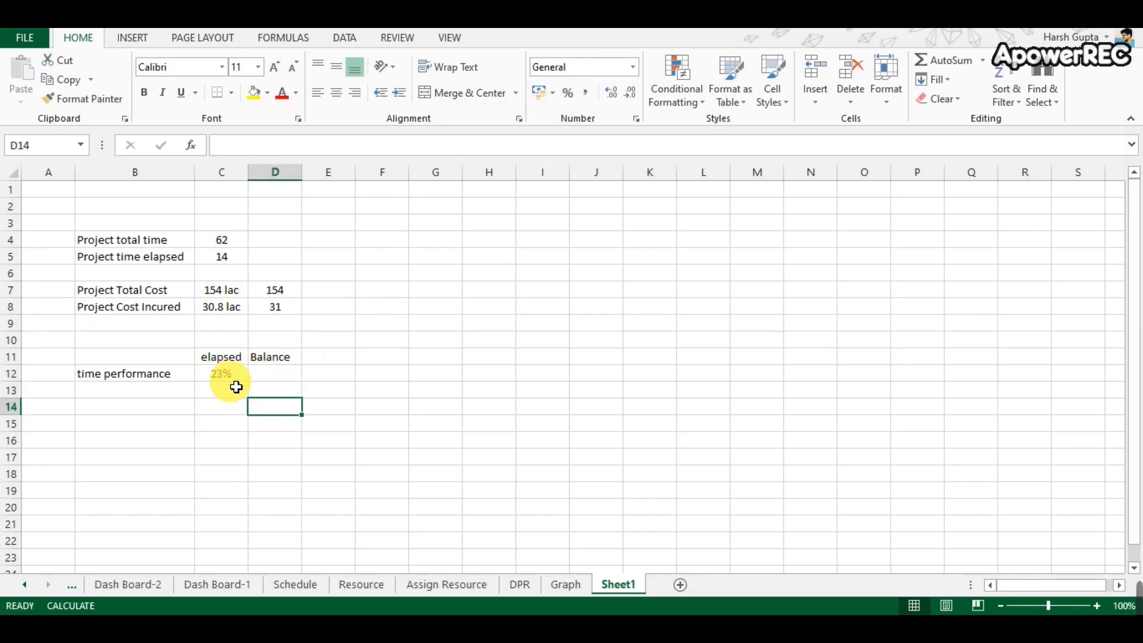
Calculate the time performance balance in D12 as 1-C12 and centre the values in C12:D12.
left_click(271, 375)
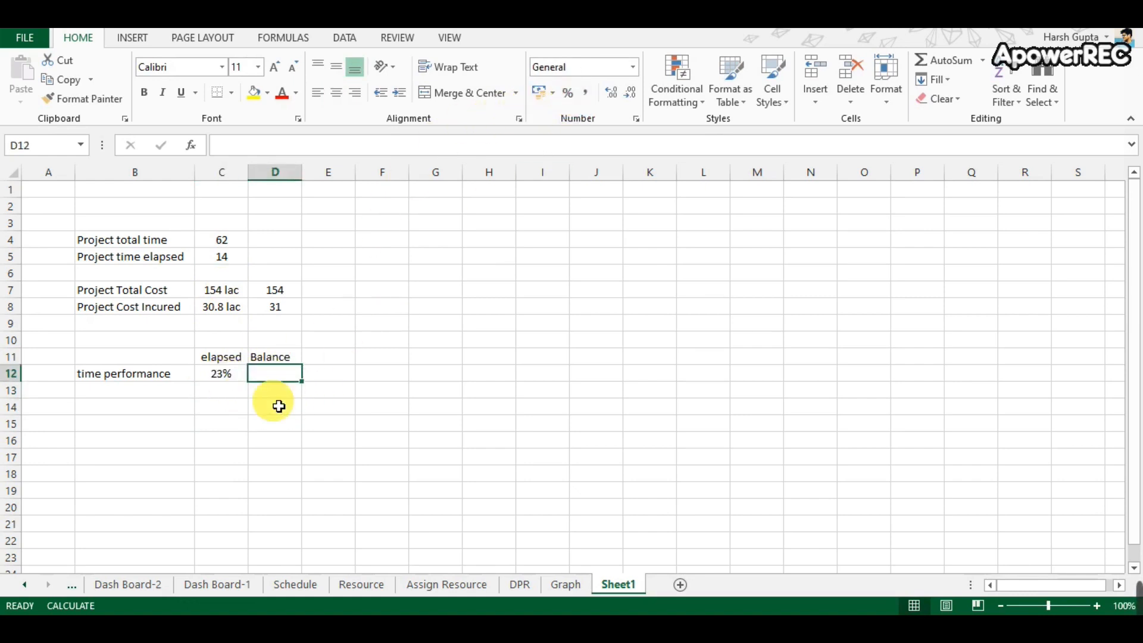
type("+1")
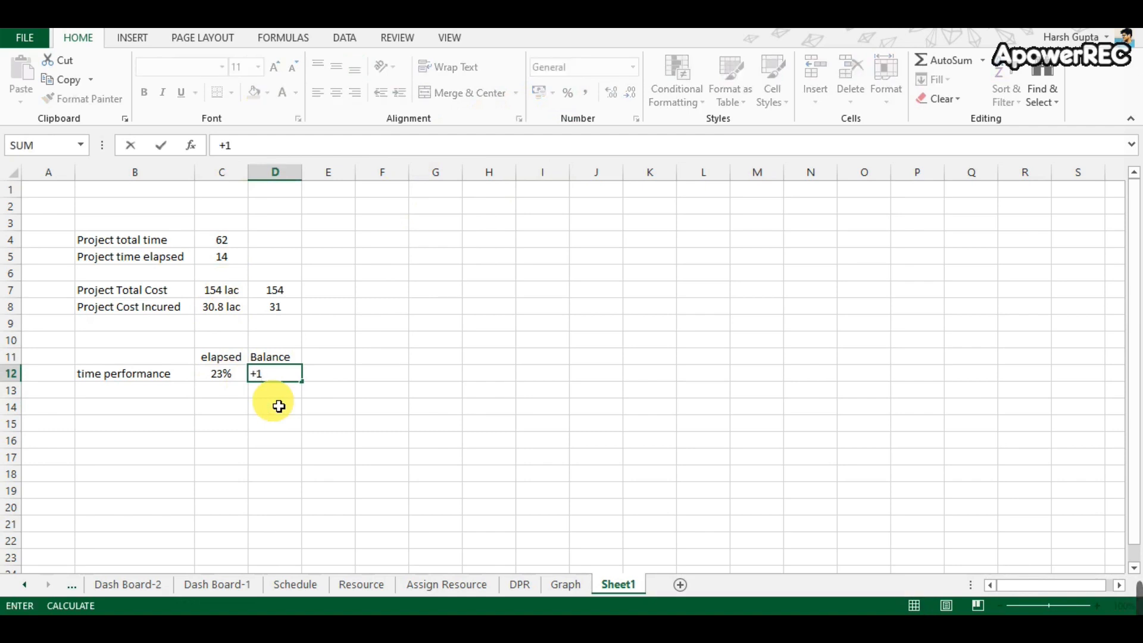
type("-")
left_click(230, 374)
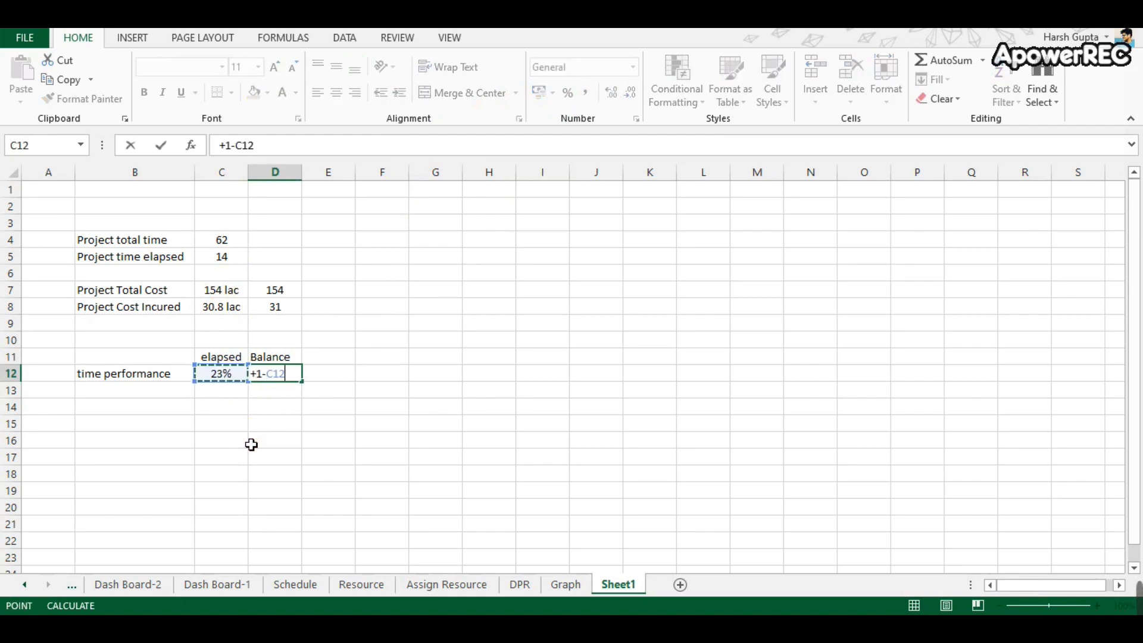
key("Return")
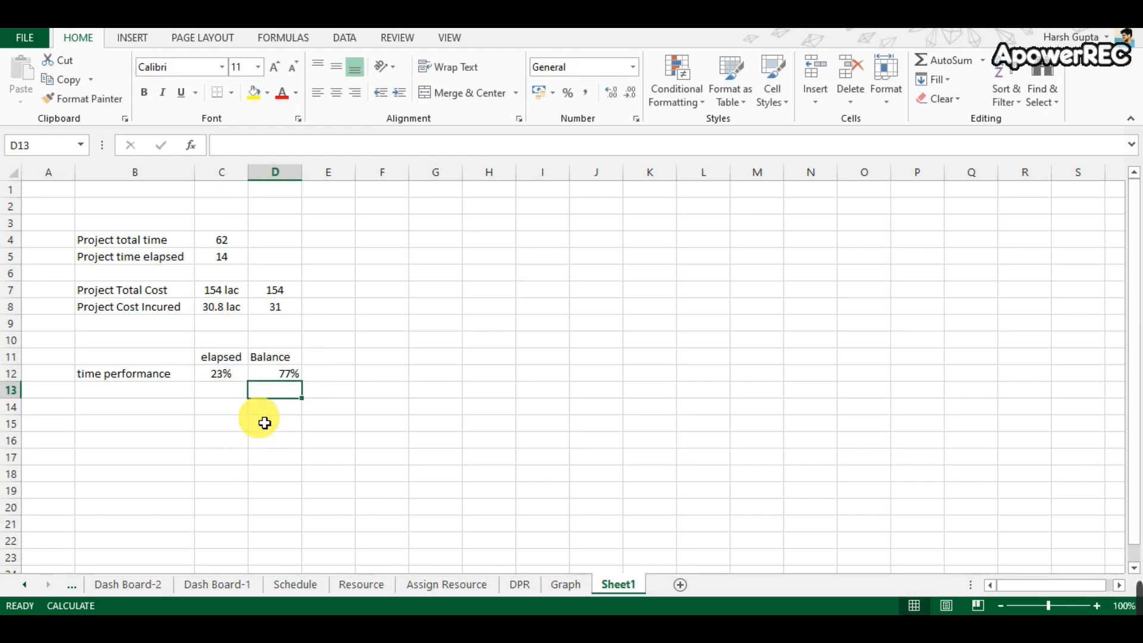
left_click_drag(238, 375, 279, 374)
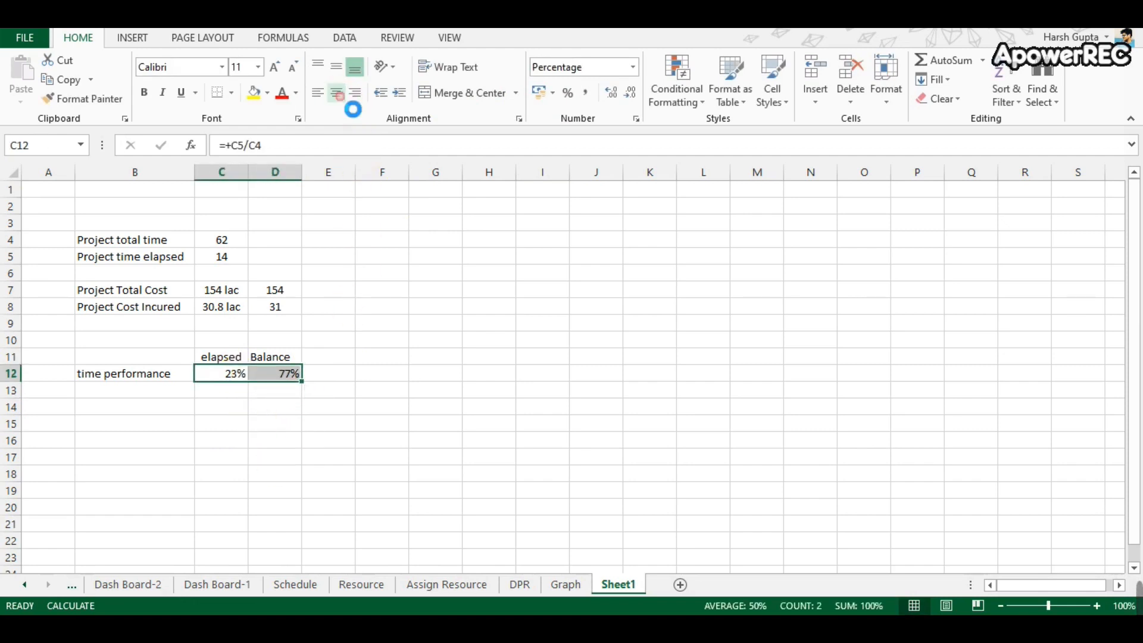
left_click(341, 95)
left_click(274, 440)
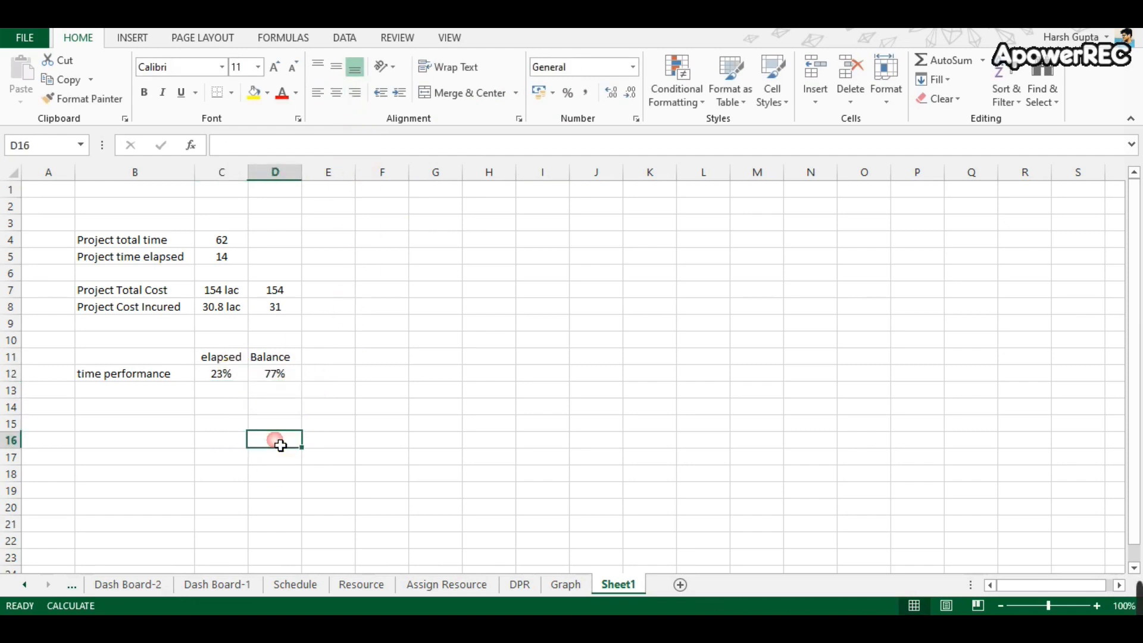
Label cell B13 as "Cost Performance" below the time performance row.
left_click(143, 396)
type("Cost Performance")
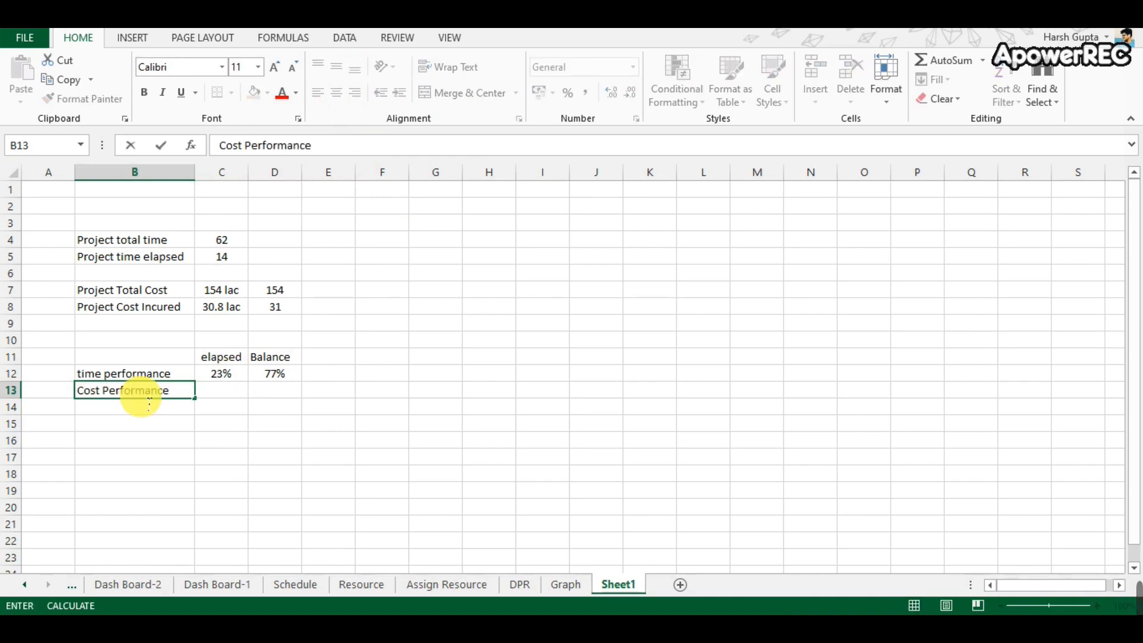
key("Return")
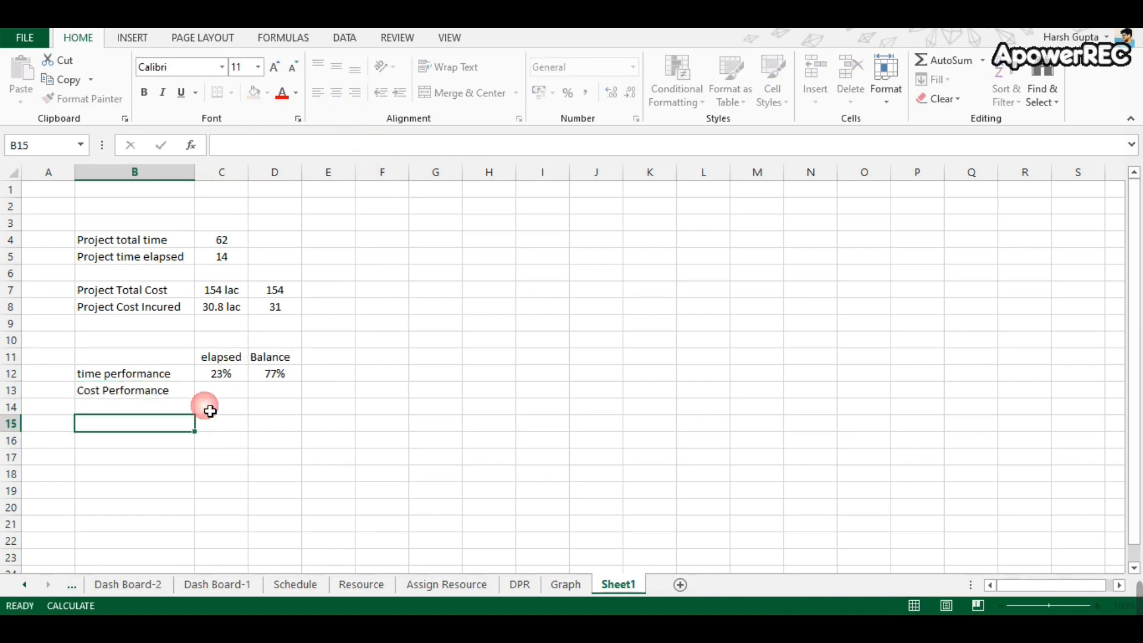
Calculate the elapsed cost performance in C13 as incurred cost divided by total cost (D8/D7) and format it as a percentage.
left_click(218, 395)
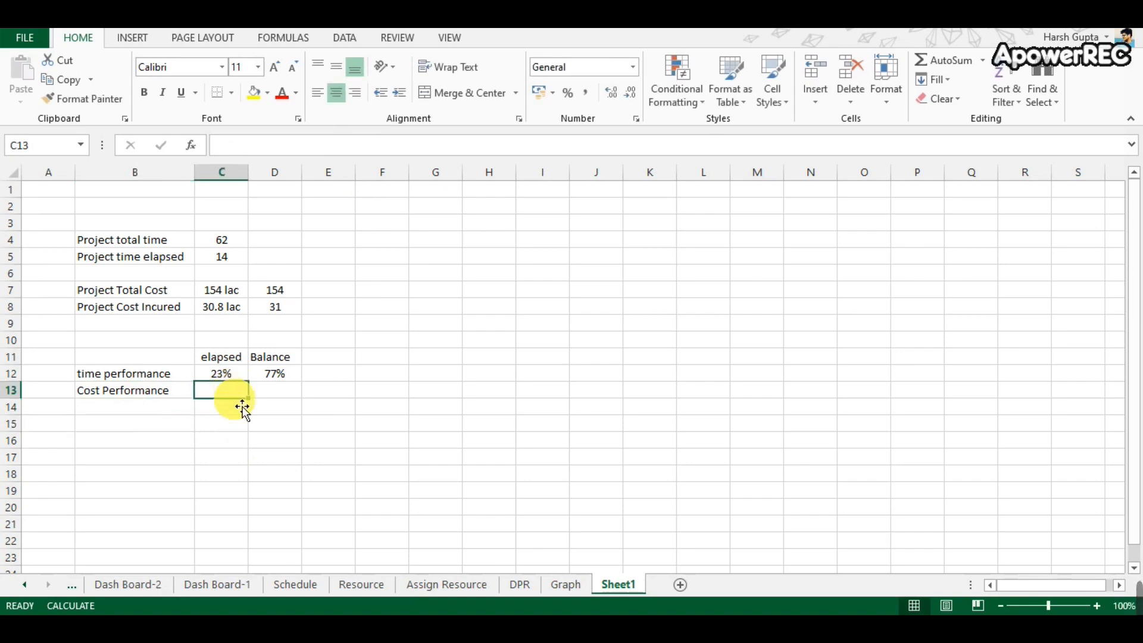
type("+")
left_click(271, 314)
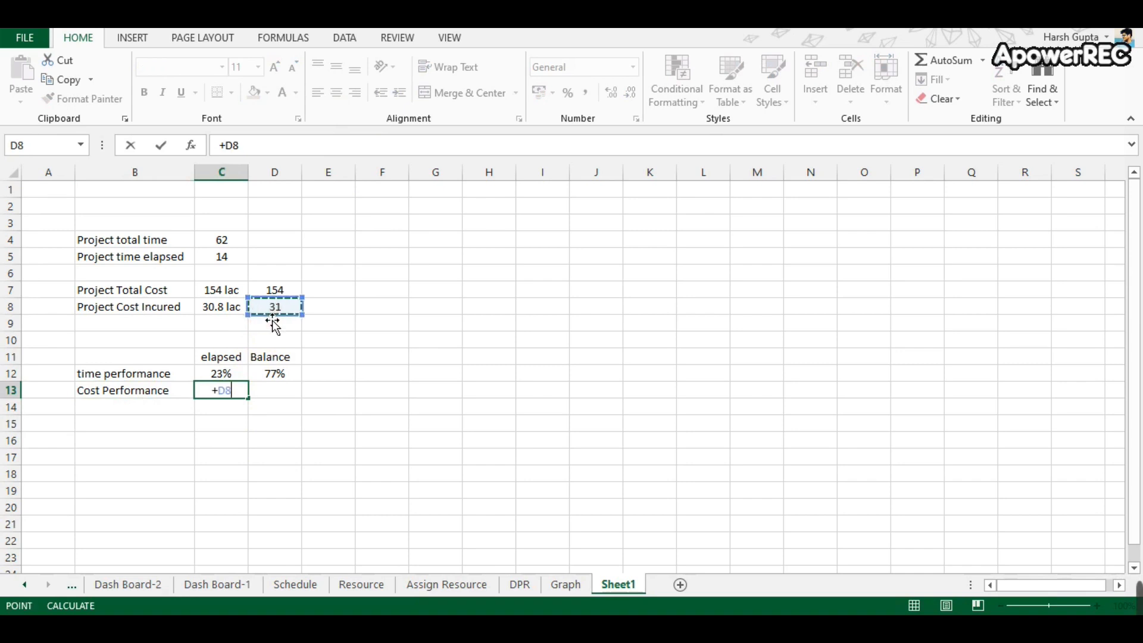
type("/")
left_click(274, 291)
key("Return")
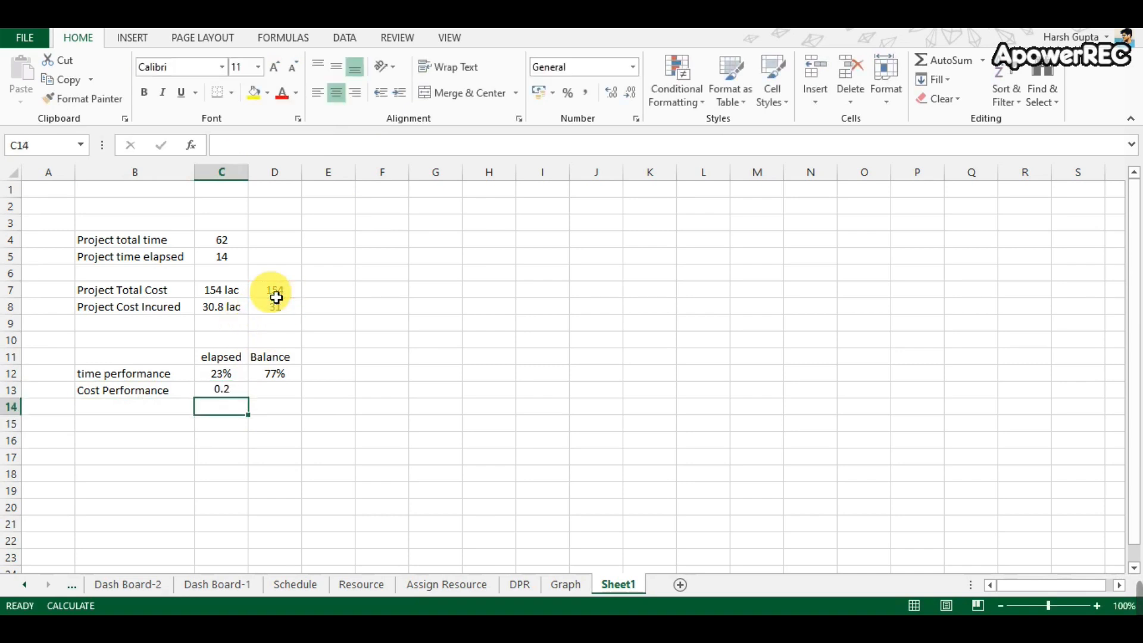
left_click(242, 390)
left_click(567, 92)
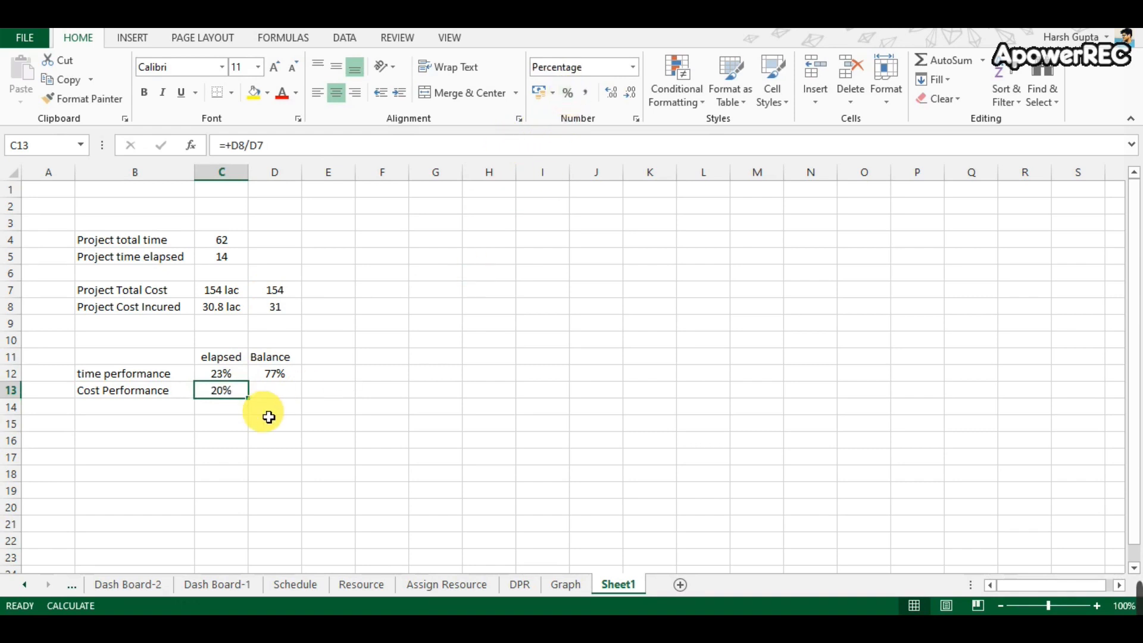
left_click(229, 423)
Calculate the cost performance balance in D13 as 1-C13 and centre the value in its cell.
left_click(276, 398)
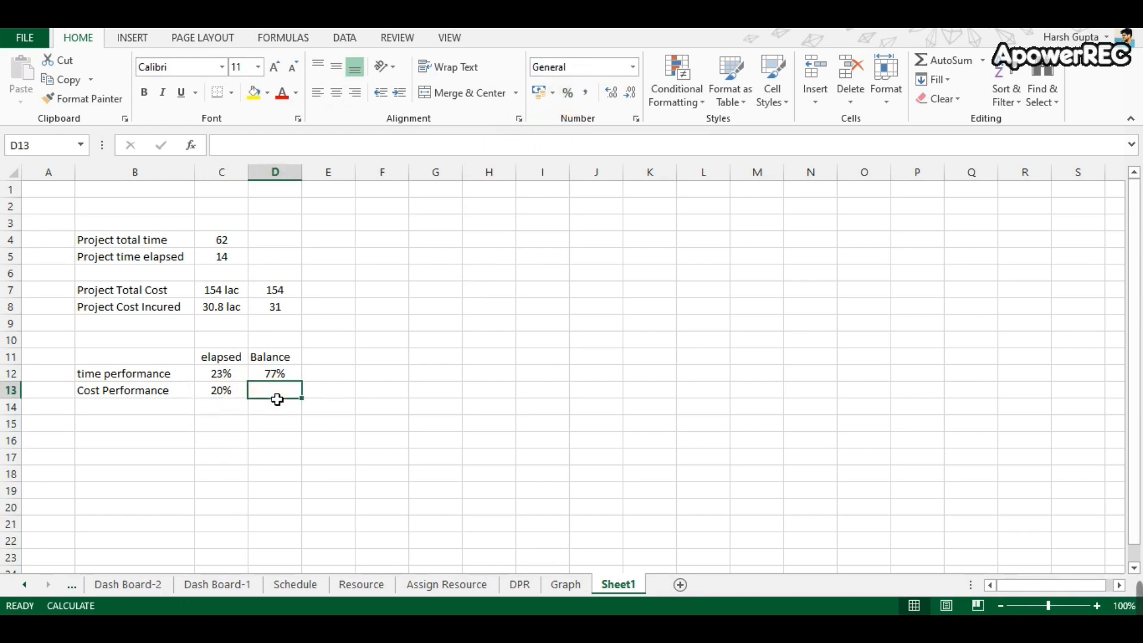
type("+")
key("Left")
type("1")
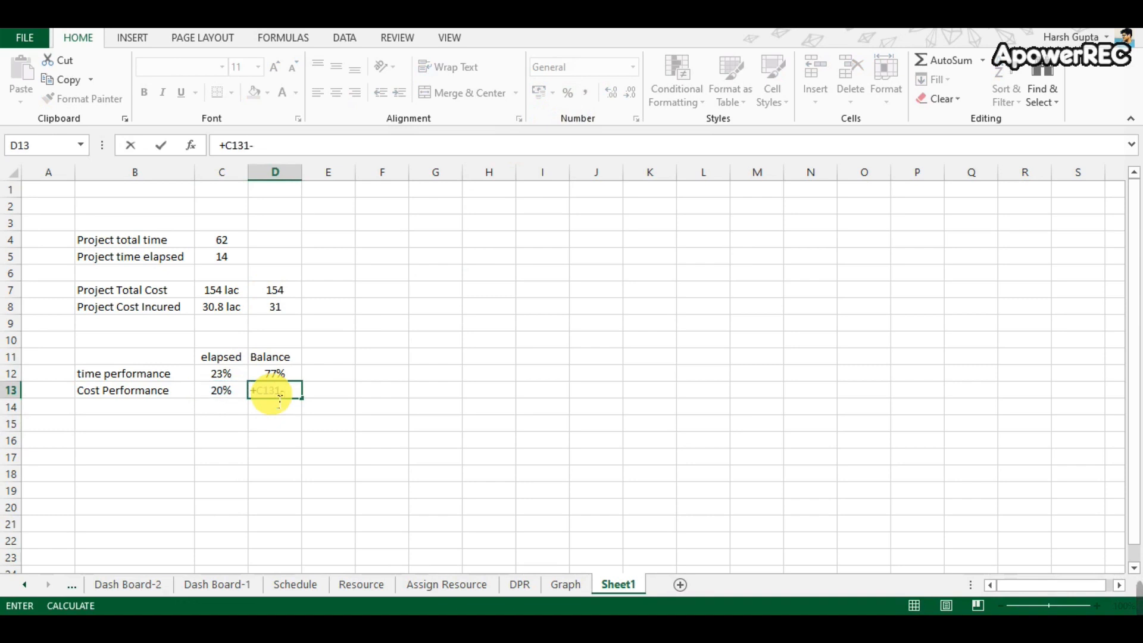
key("BackSpace")
key("BackSpace")
key("BackSpace")
key("BackSpace")
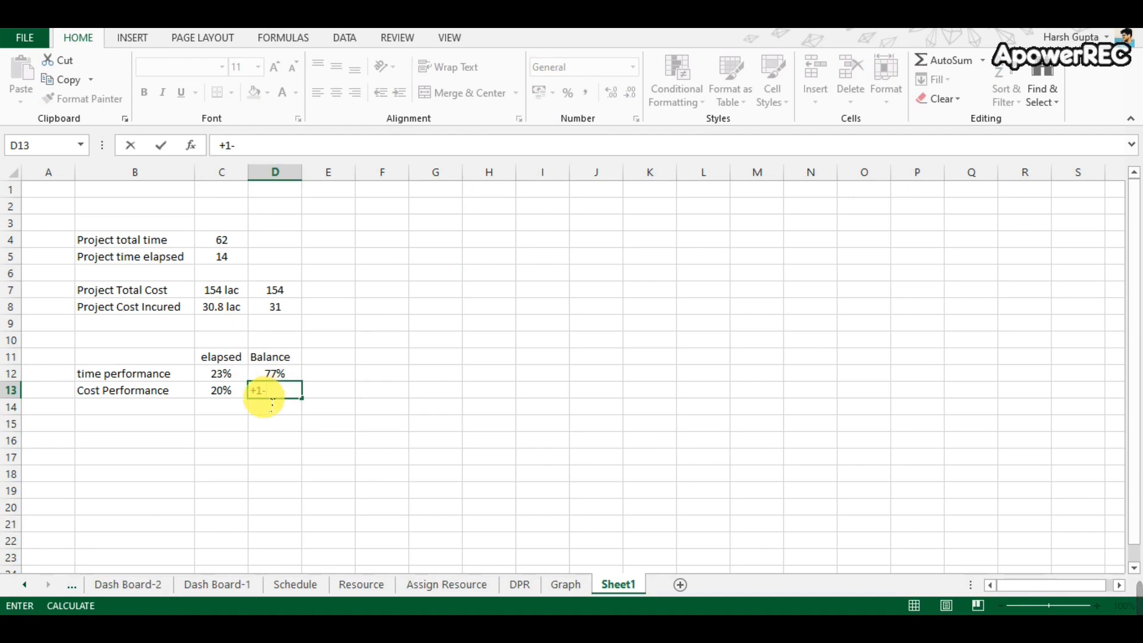
type("1-")
left_click(230, 394)
key("Return")
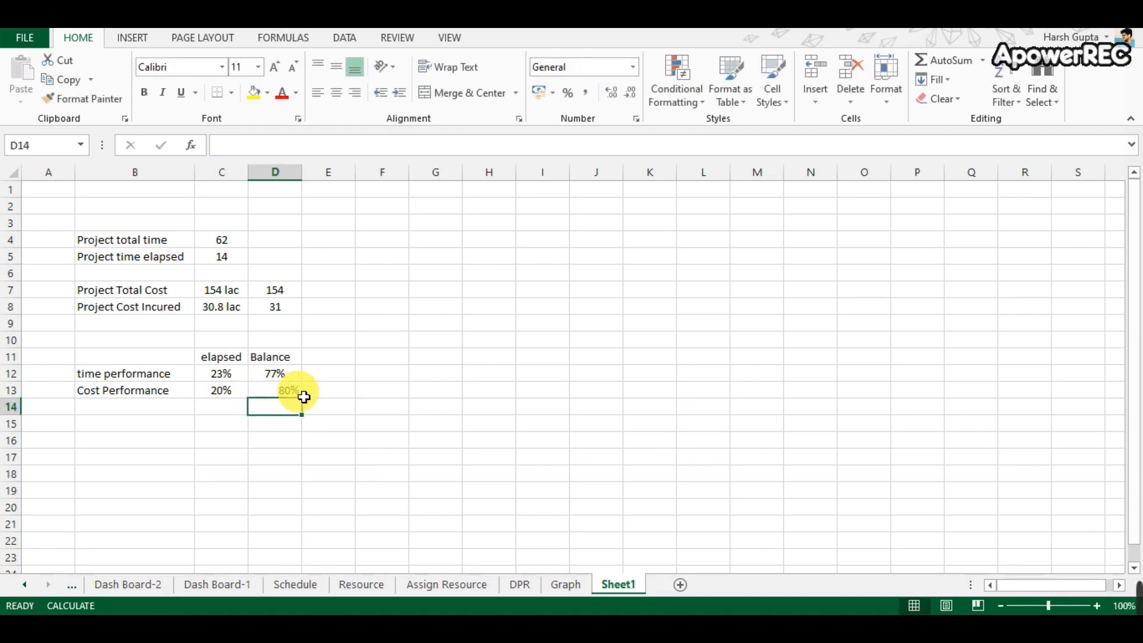
left_click(298, 394)
left_click(338, 105)
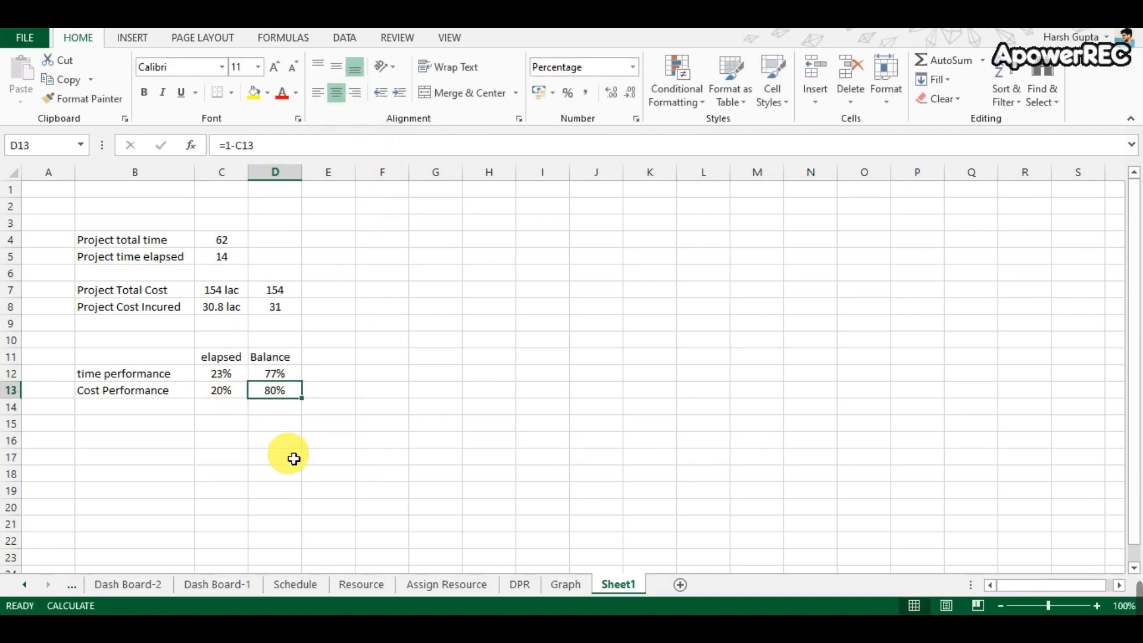
left_click(294, 457)
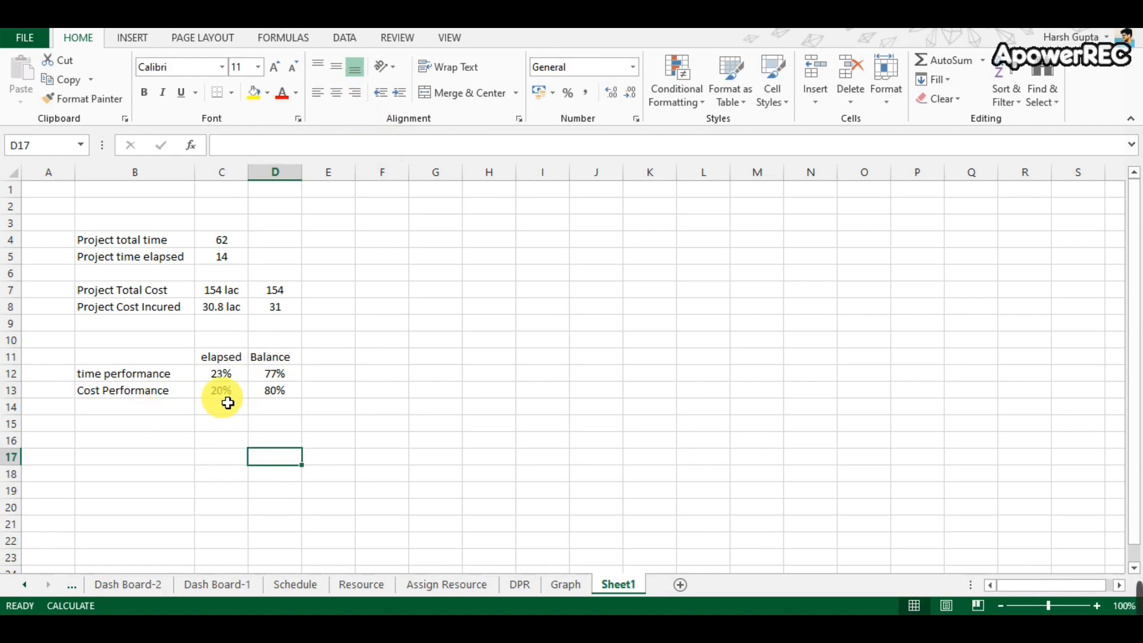
Insert a doughnut chart of the time performance values in C12:D12 and place it beside the summary table.
left_click_drag(222, 373, 274, 374)
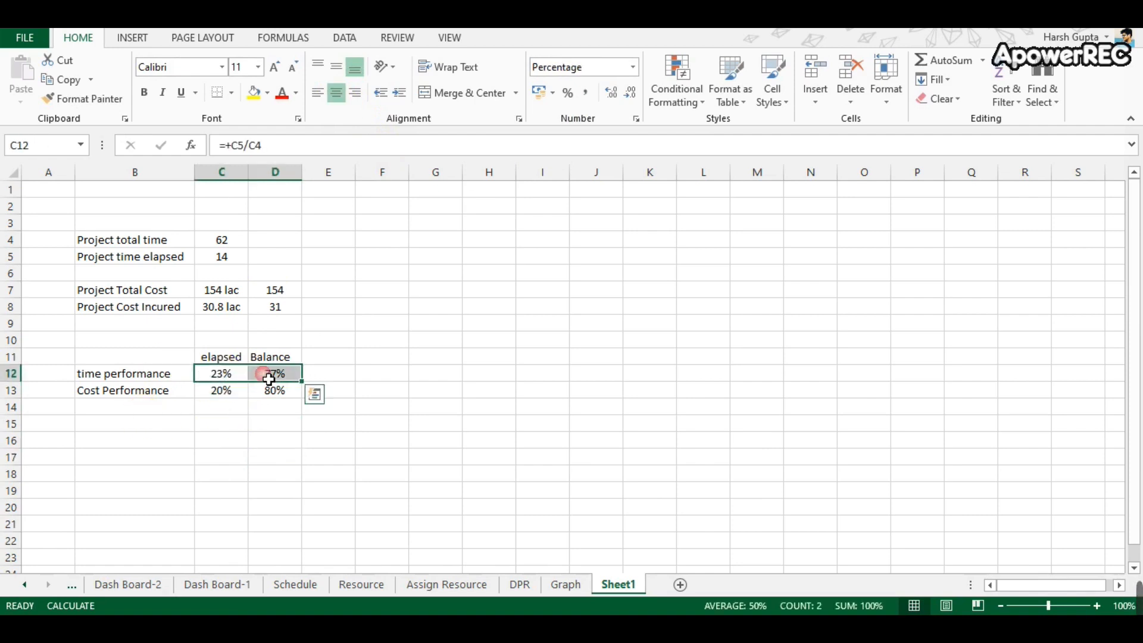
left_click(135, 41)
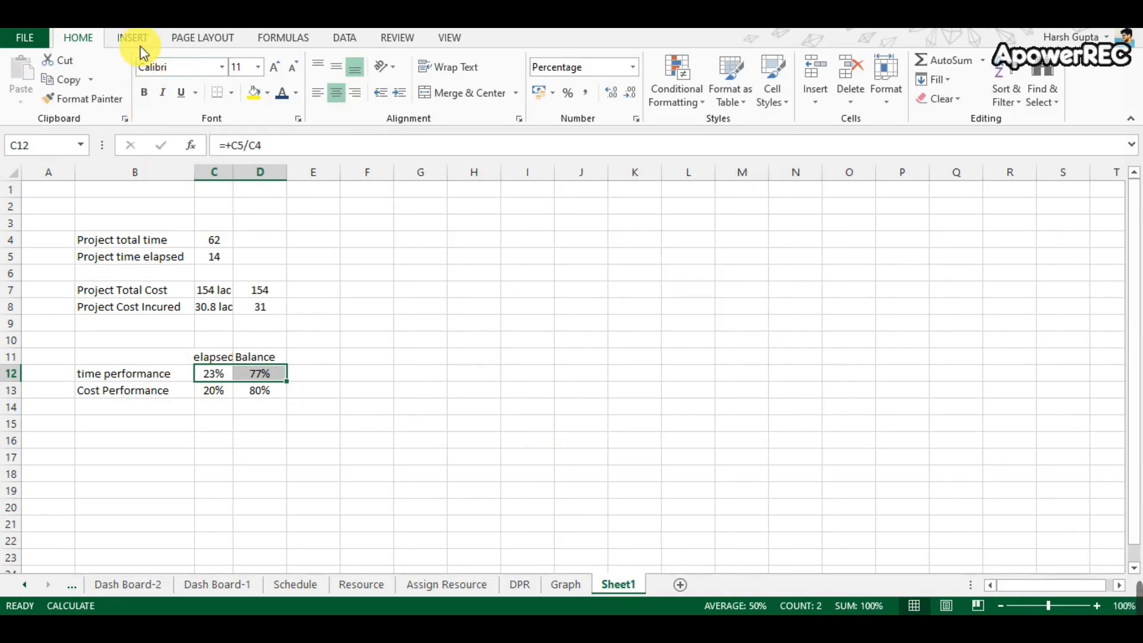
left_click(141, 39)
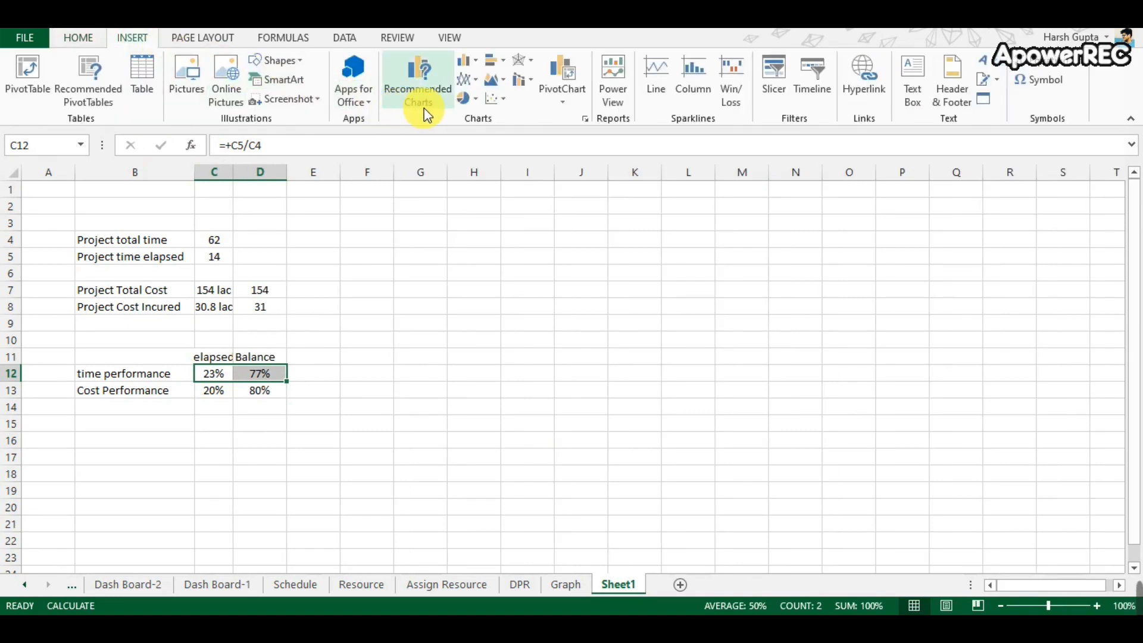
left_click(470, 100)
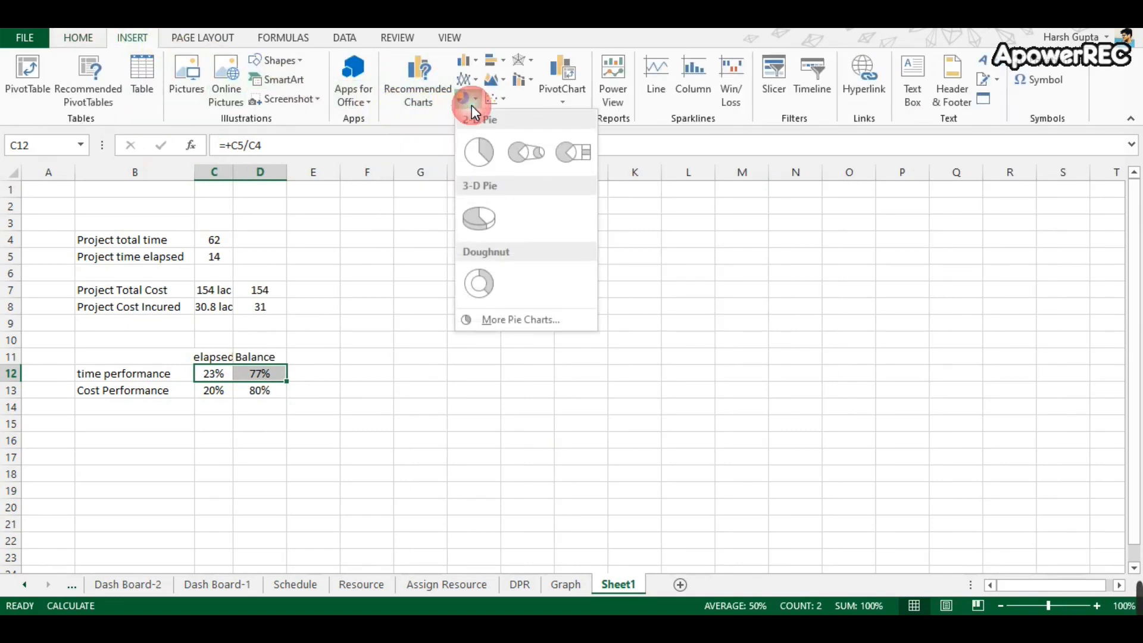
left_click(495, 319)
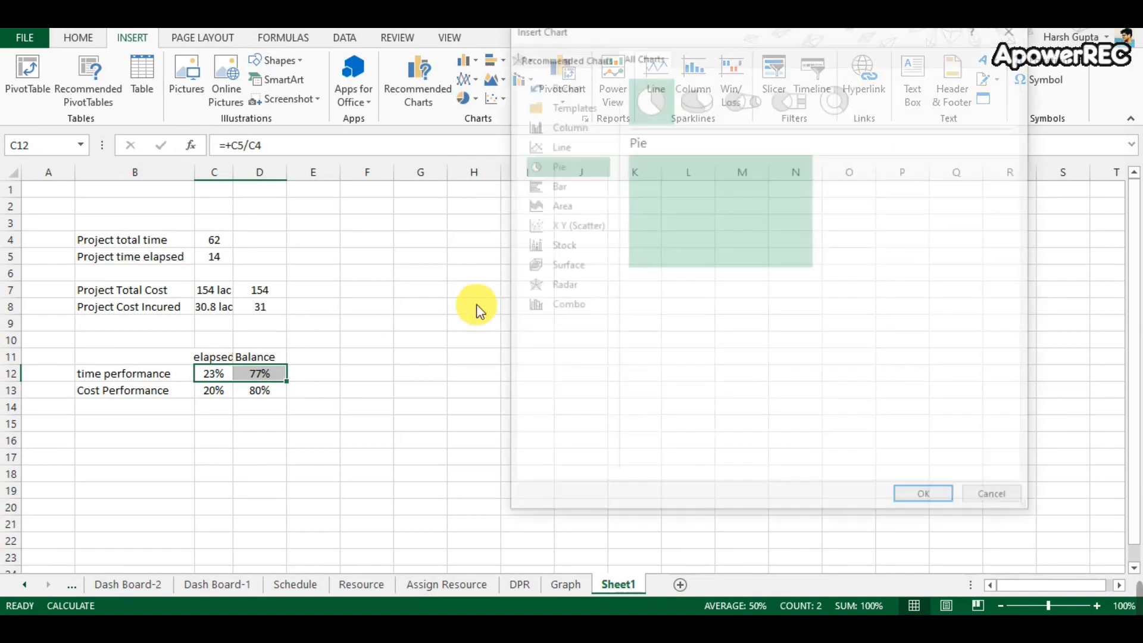
left_click(837, 97)
mouse_move(787, 191)
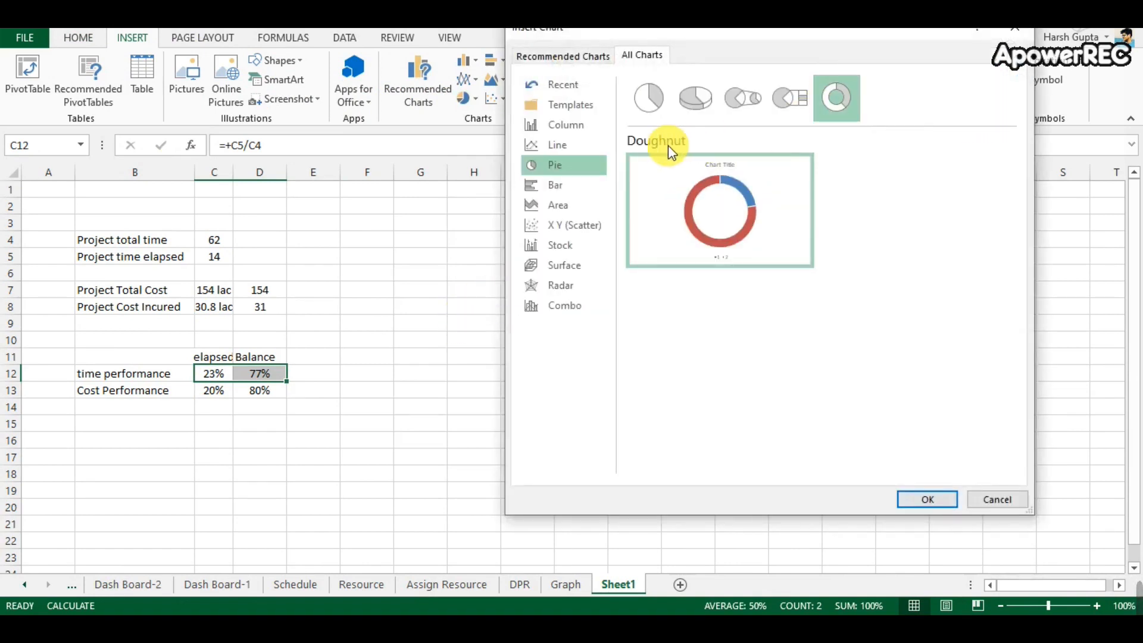
left_click(920, 499)
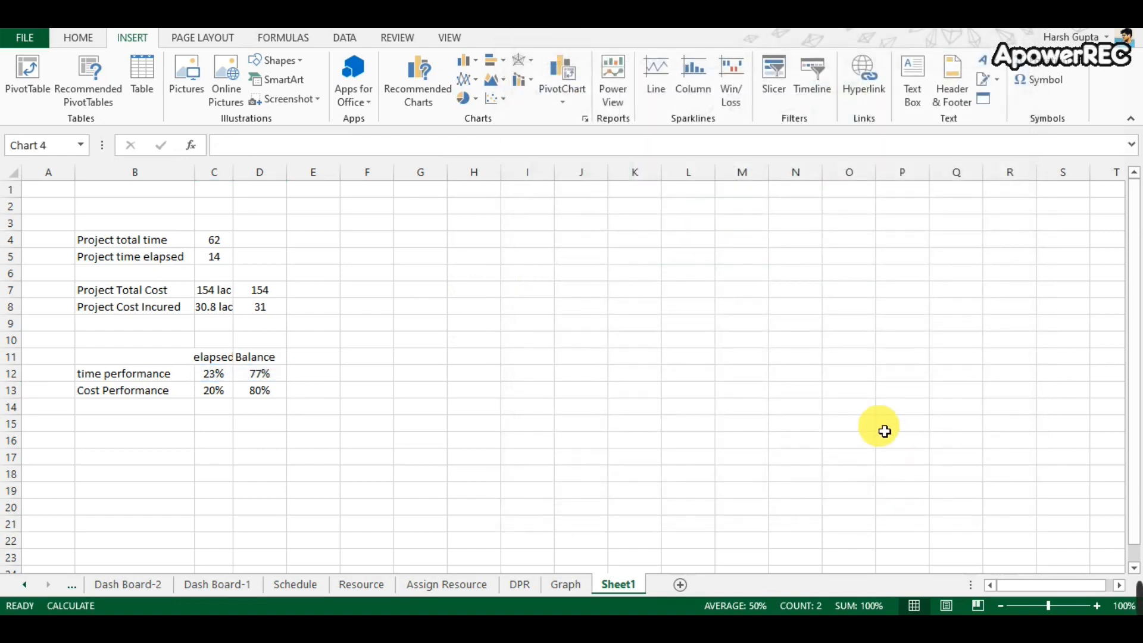
left_click_drag(607, 268, 595, 201)
Change the doughnut chart's title to "Time Performance".
double_click(565, 216)
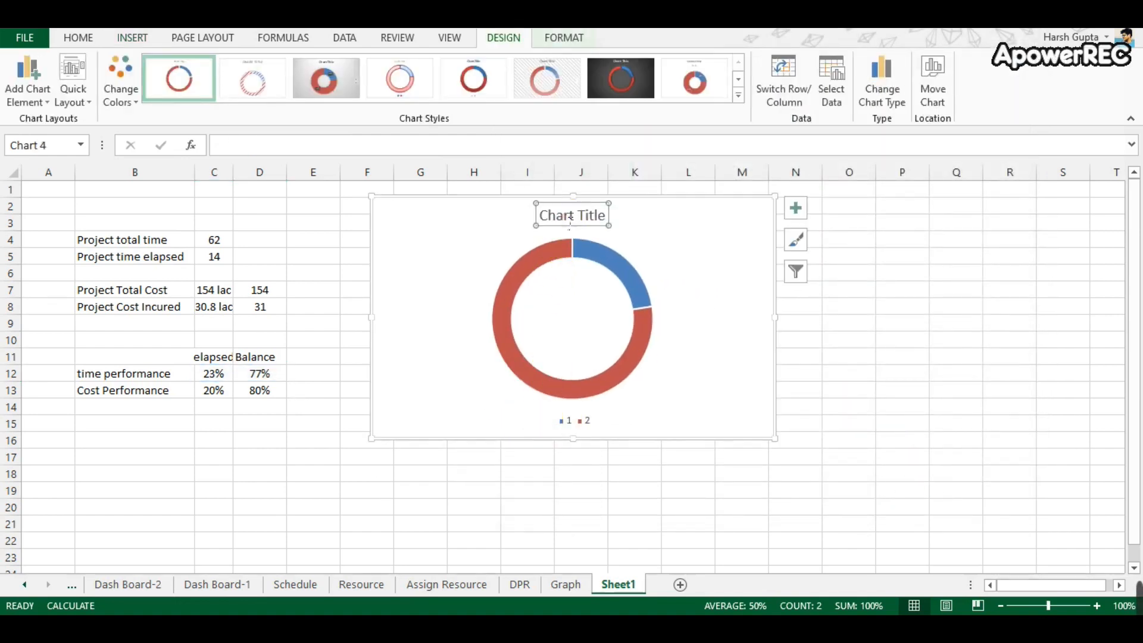
left_click_drag(608, 216, 544, 214)
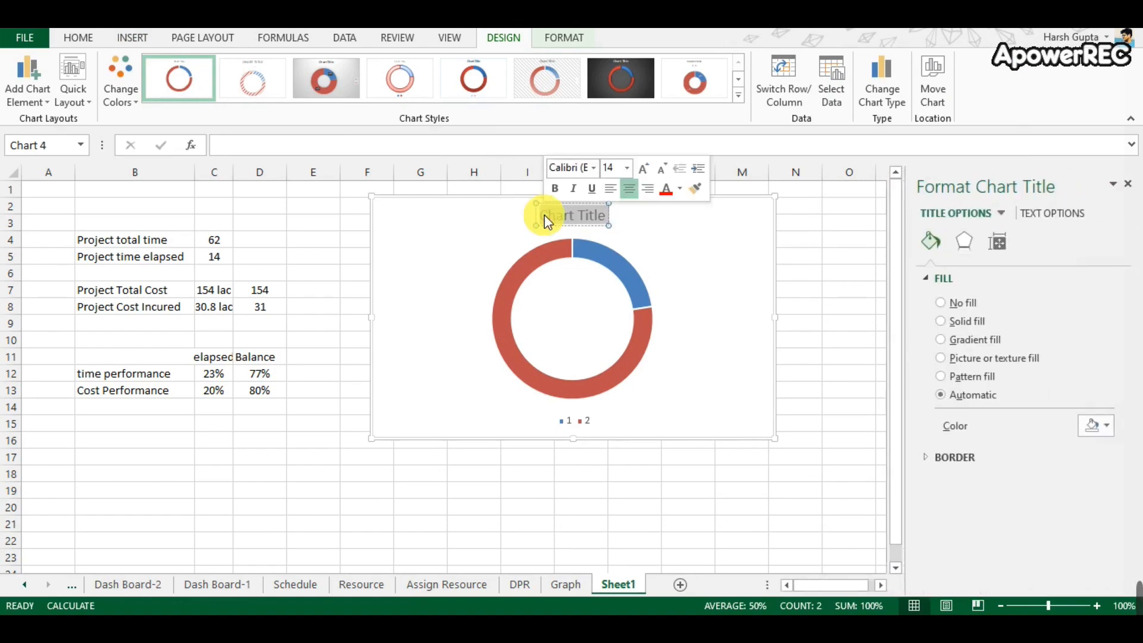
type("Time Pero")
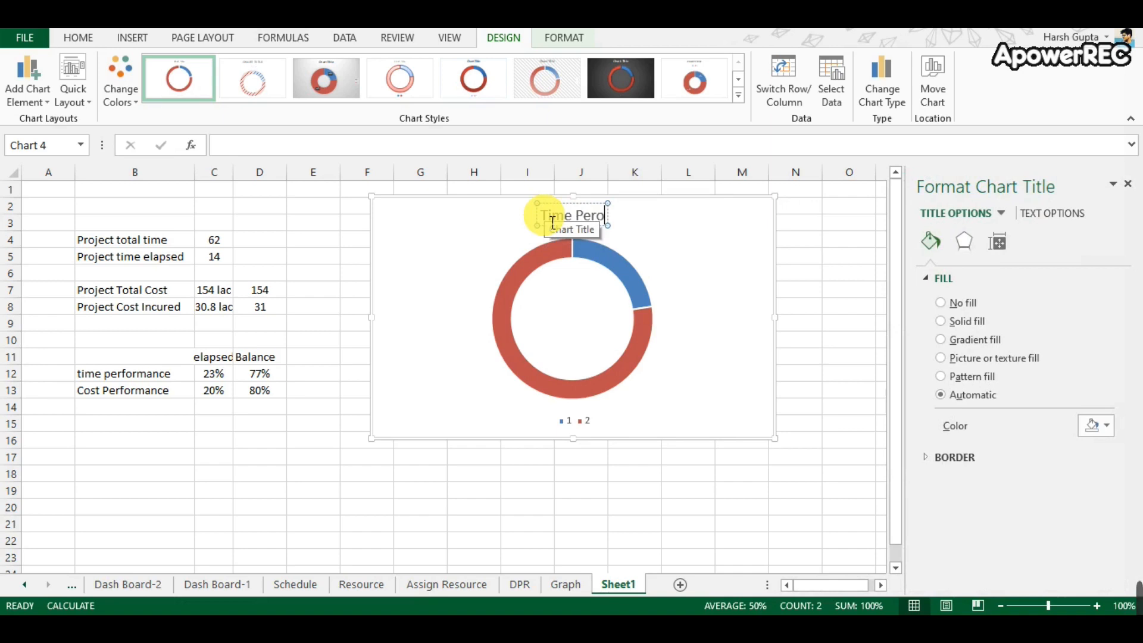
type("ormance")
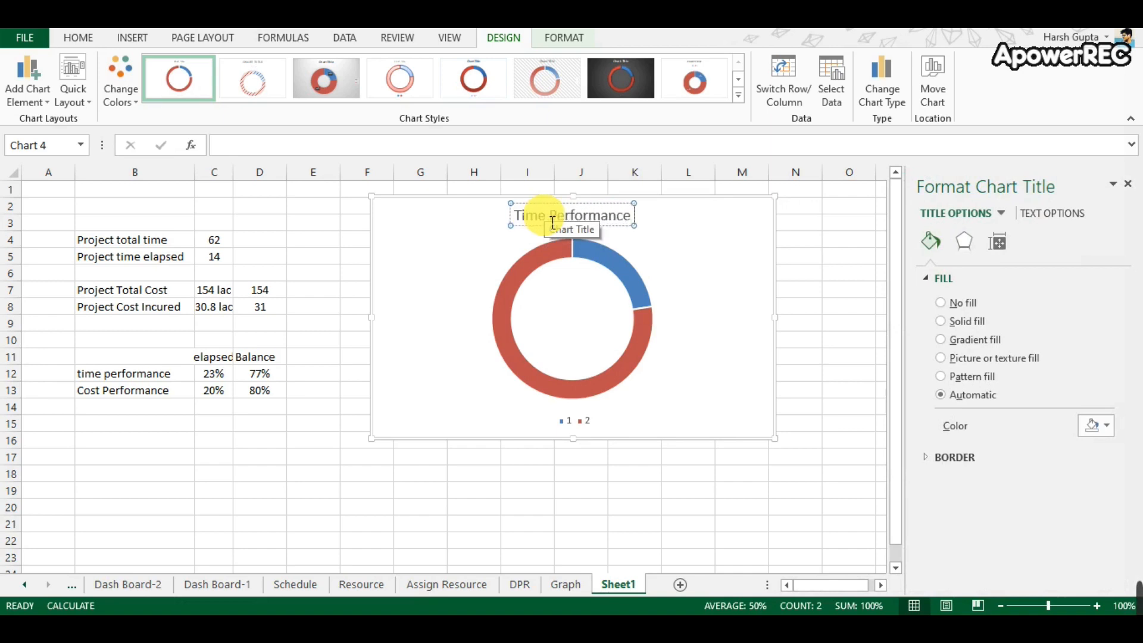
Delete the legend from the Time Performance chart and deselect the chart.
left_click(570, 421)
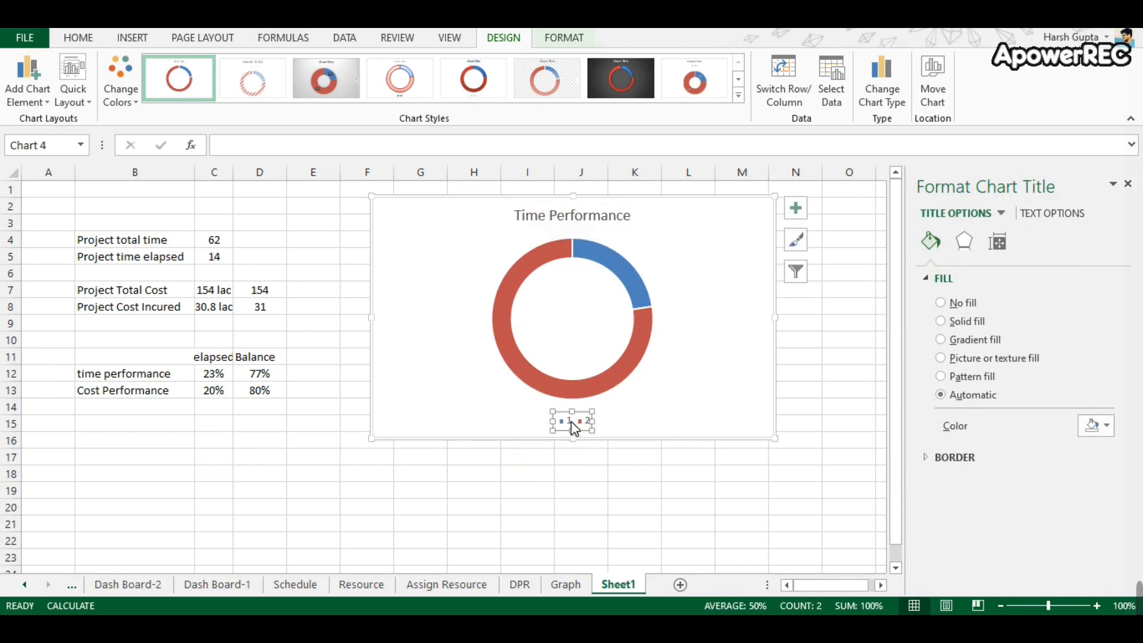
key("Delete")
left_click(575, 427)
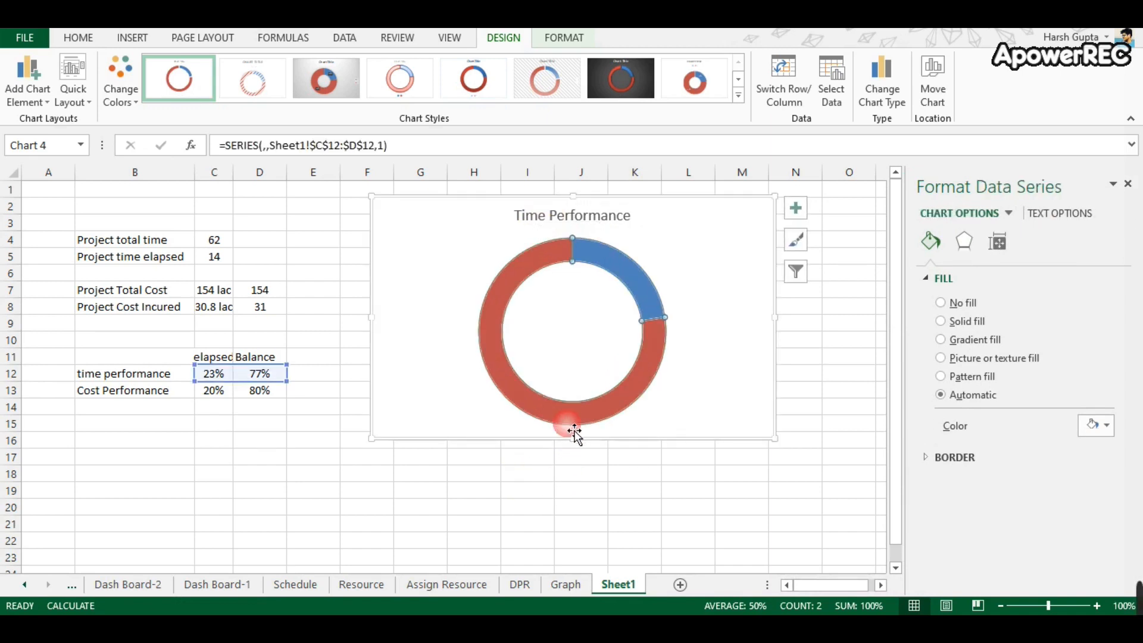
left_click(524, 471)
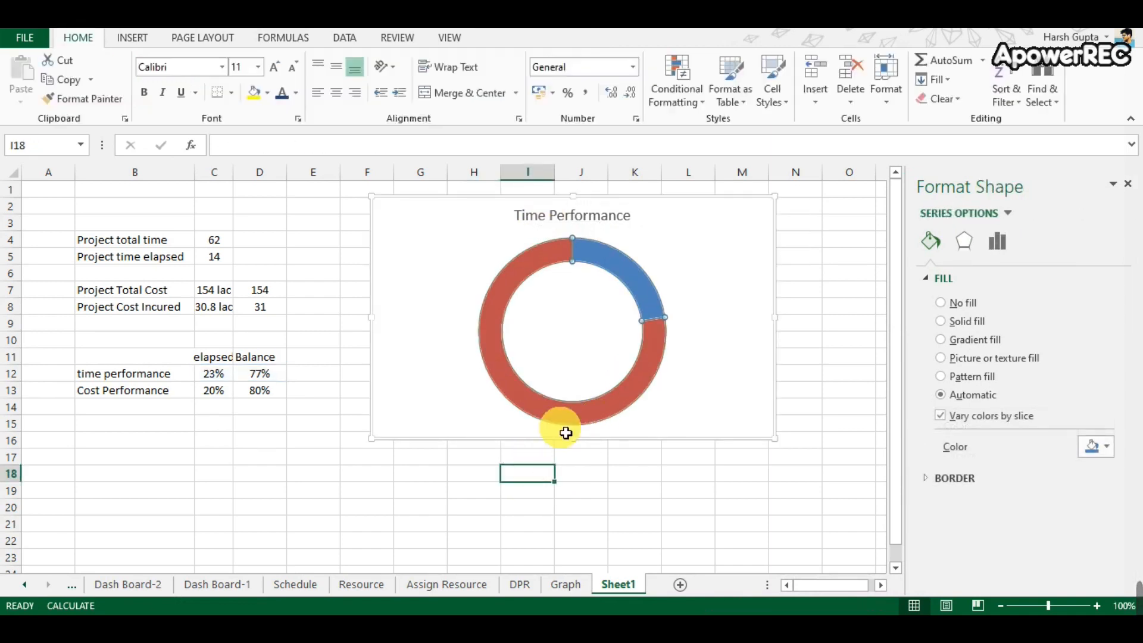
Edit the chart's existing data series, naming it "formtting" and replacing its values with an array of fourteen 1s.
left_click(515, 373)
right_click(514, 373)
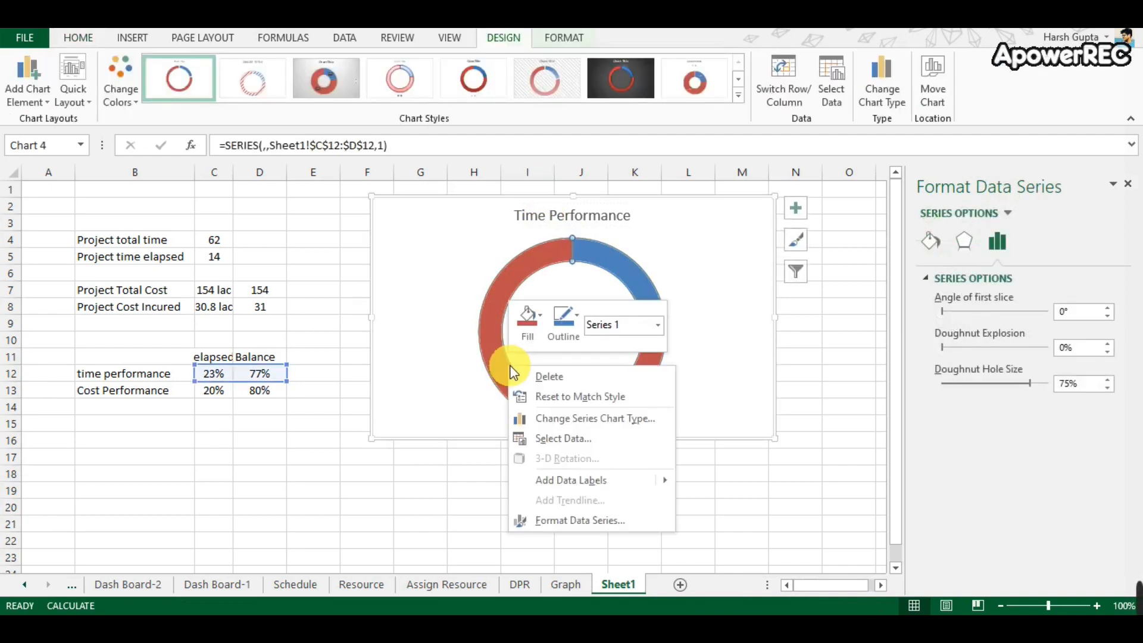
left_click(555, 439)
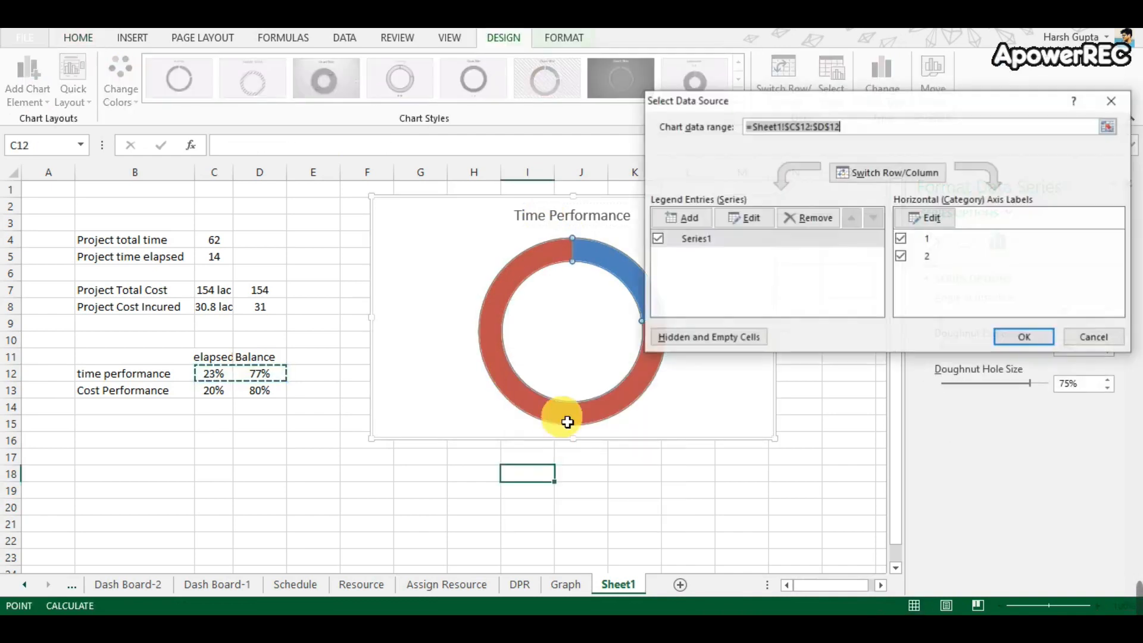
left_click(725, 239)
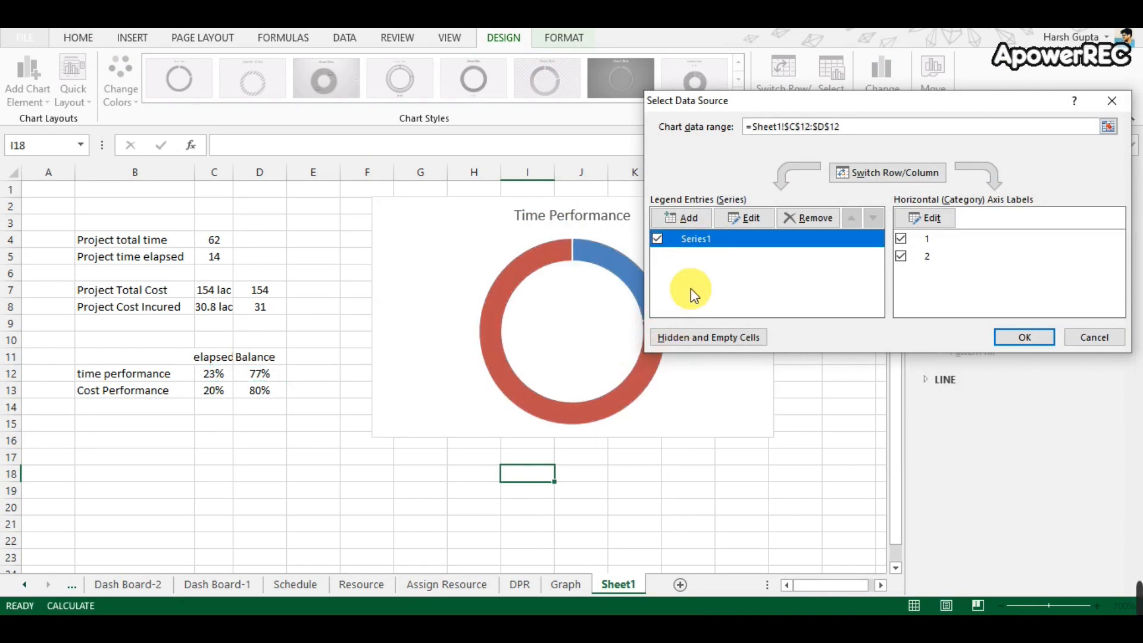
left_click(734, 219)
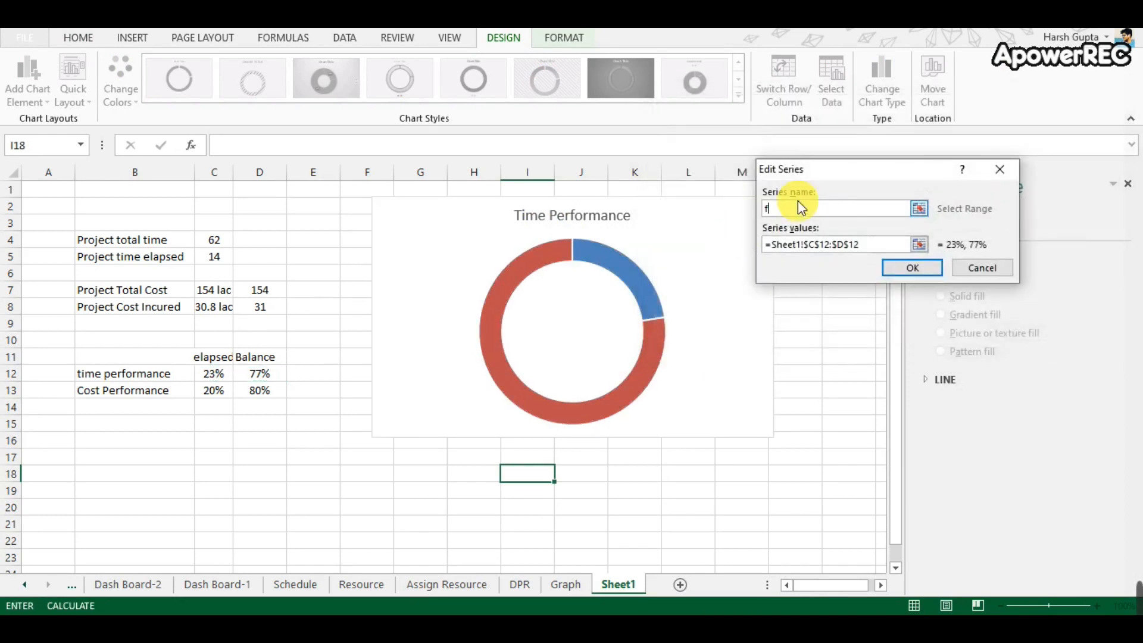
type("formtting")
left_click_drag(858, 244, 796, 245)
left_click(763, 246)
left_click_drag(893, 244, 762, 245)
key("BackSpace")
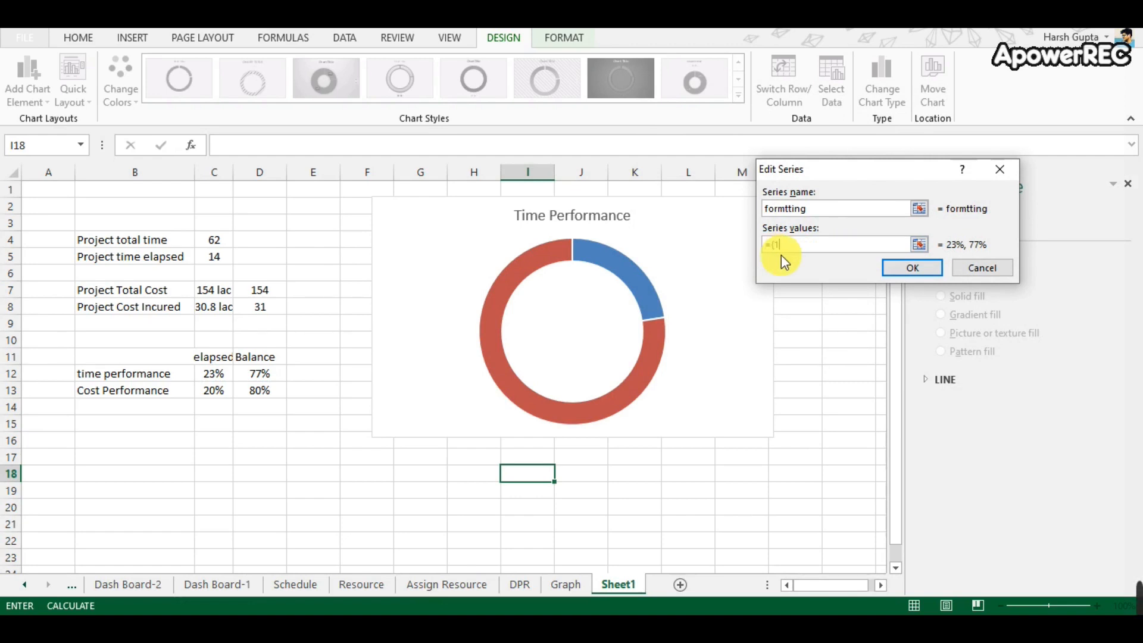
type("={1,1,1,1,1,1,1,1,1,1,1,1}")
left_click(919, 272)
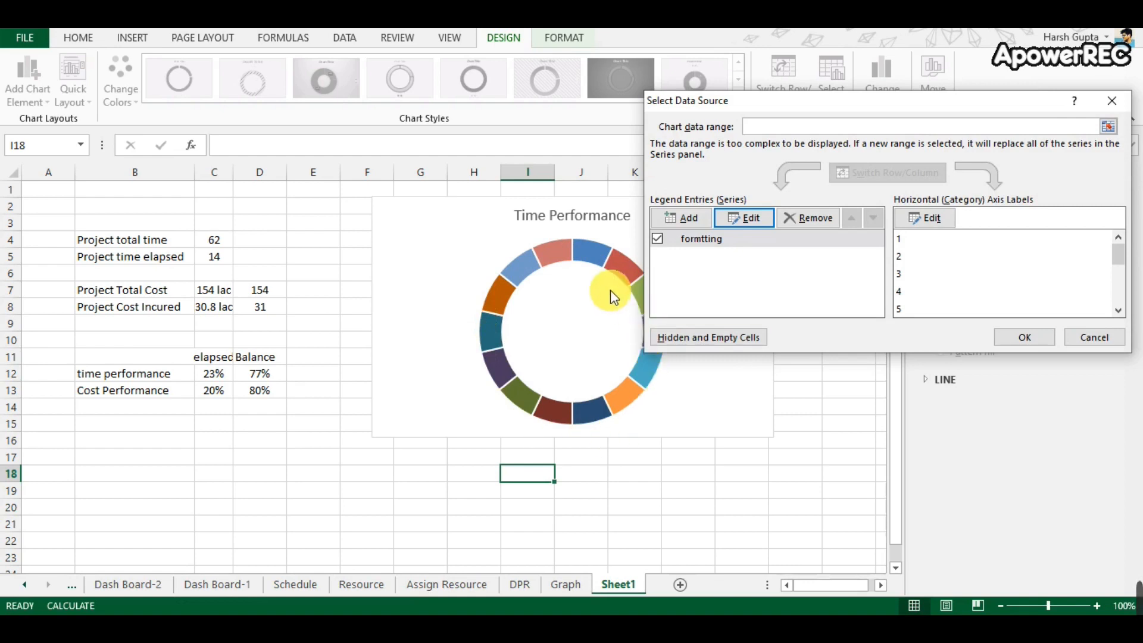
Add a second chart series named "data" with the values from C12:D12 and apply the data source changes.
left_click(693, 219)
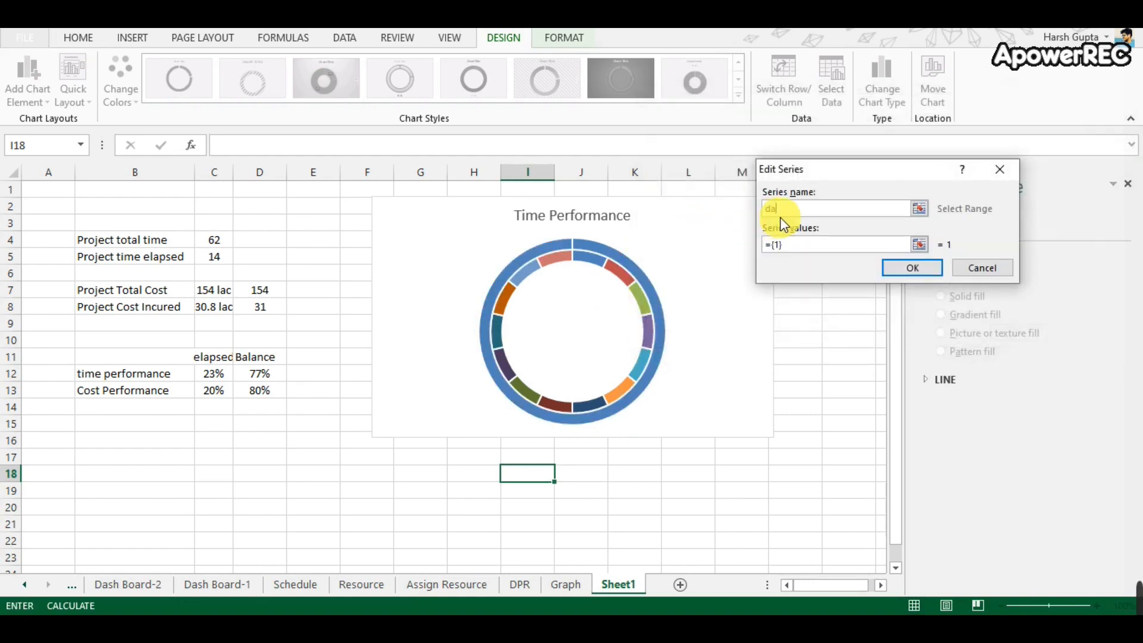
left_click(795, 255)
key("BackSpace")
key("BackSpace")
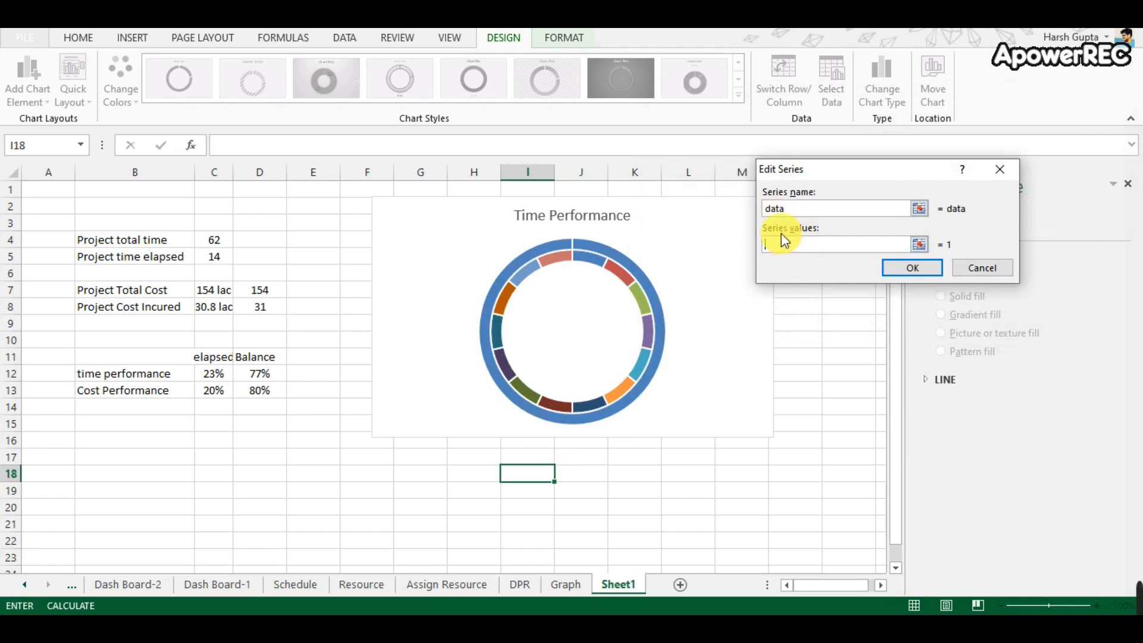
left_click(219, 378)
left_click_drag(219, 379, 256, 375)
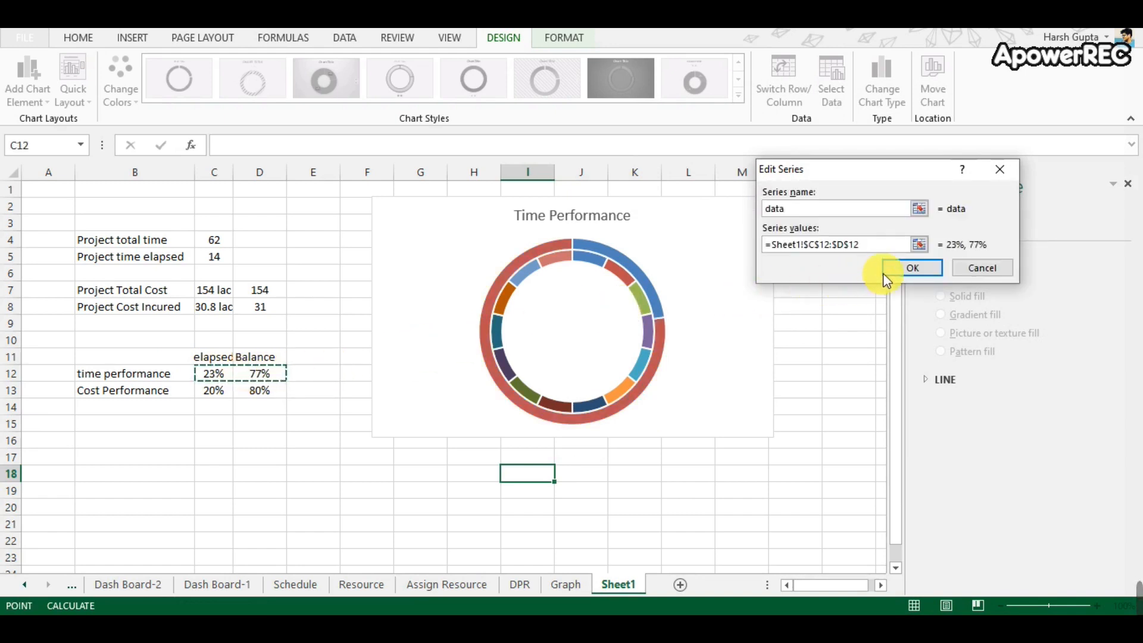
left_click(912, 268)
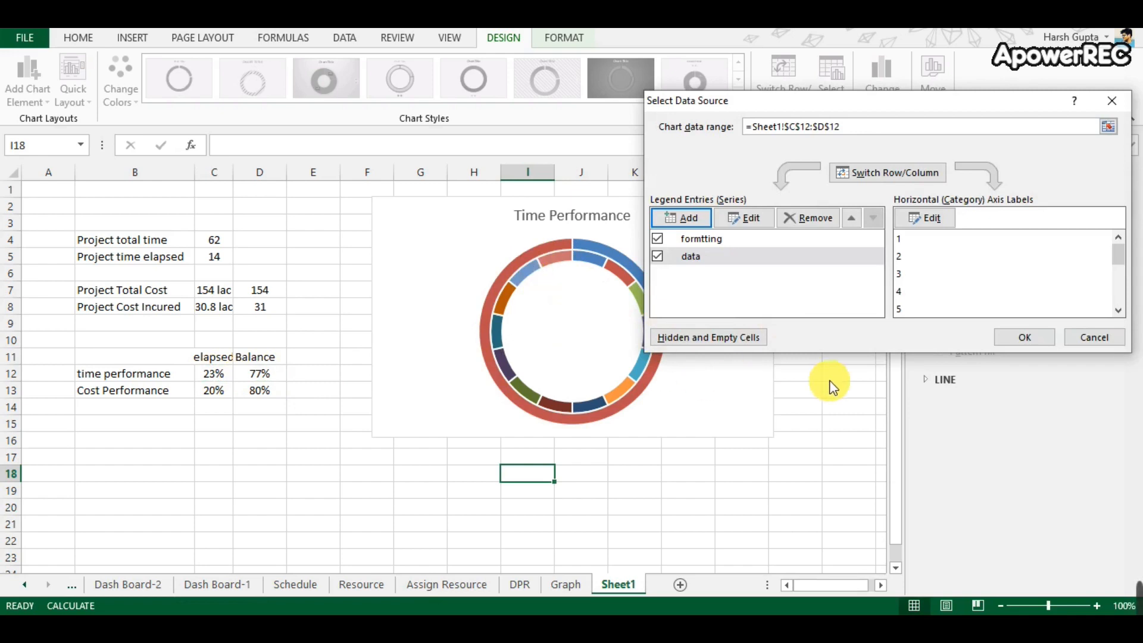
left_click(1018, 338)
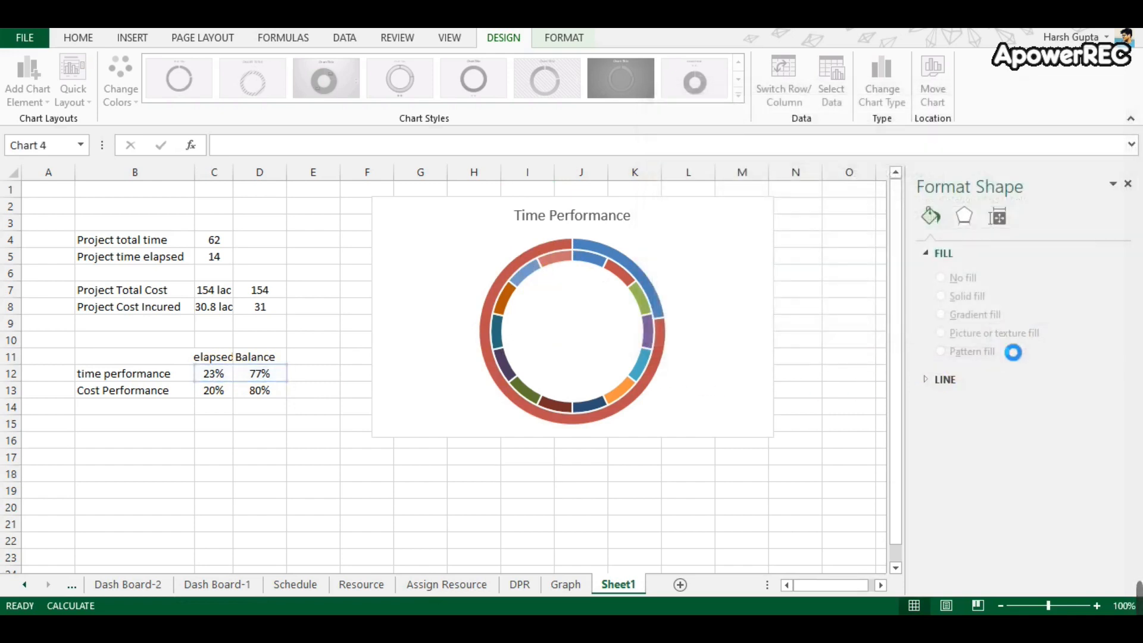
Select the inner "formtting" ring of the Time Performance chart and set its doughnut hole size to 32%.
left_click(545, 288)
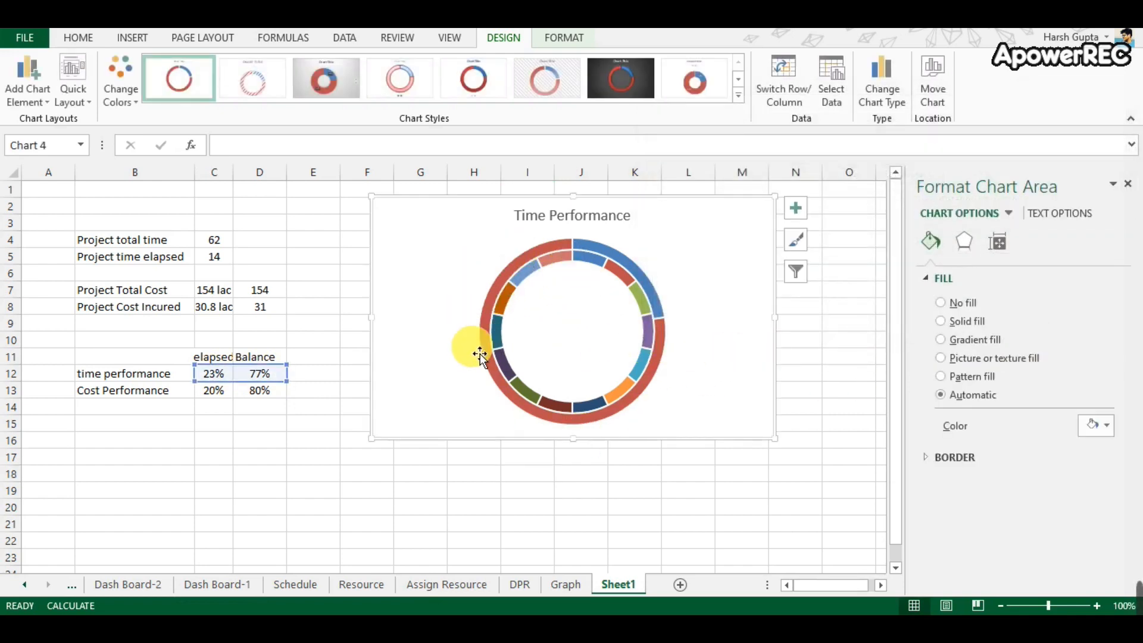
left_click(527, 284)
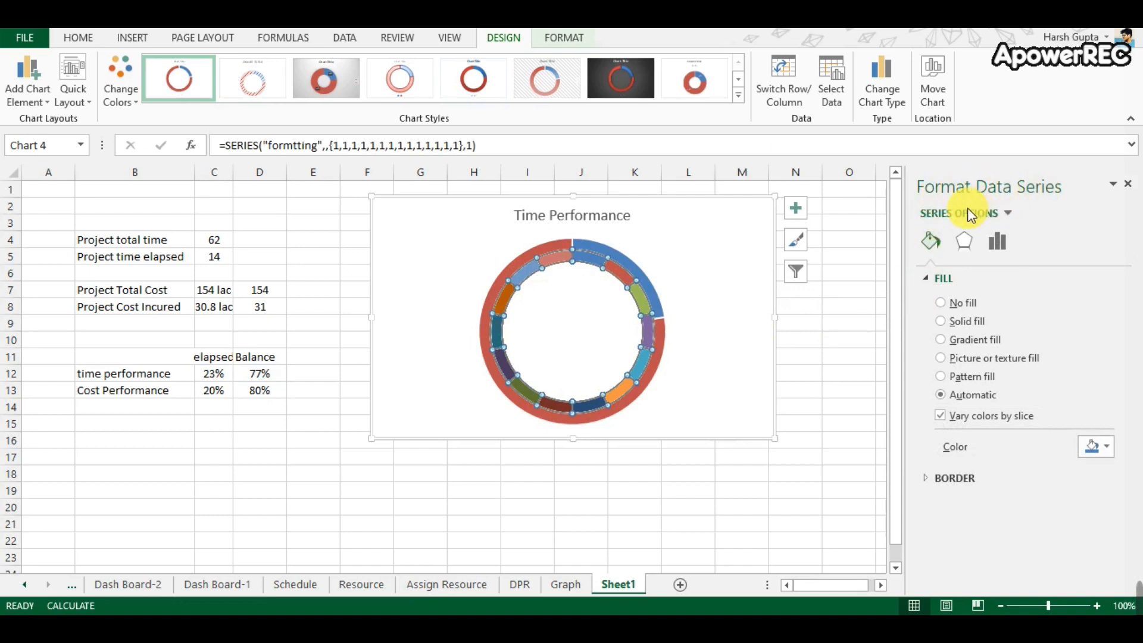
left_click(964, 243)
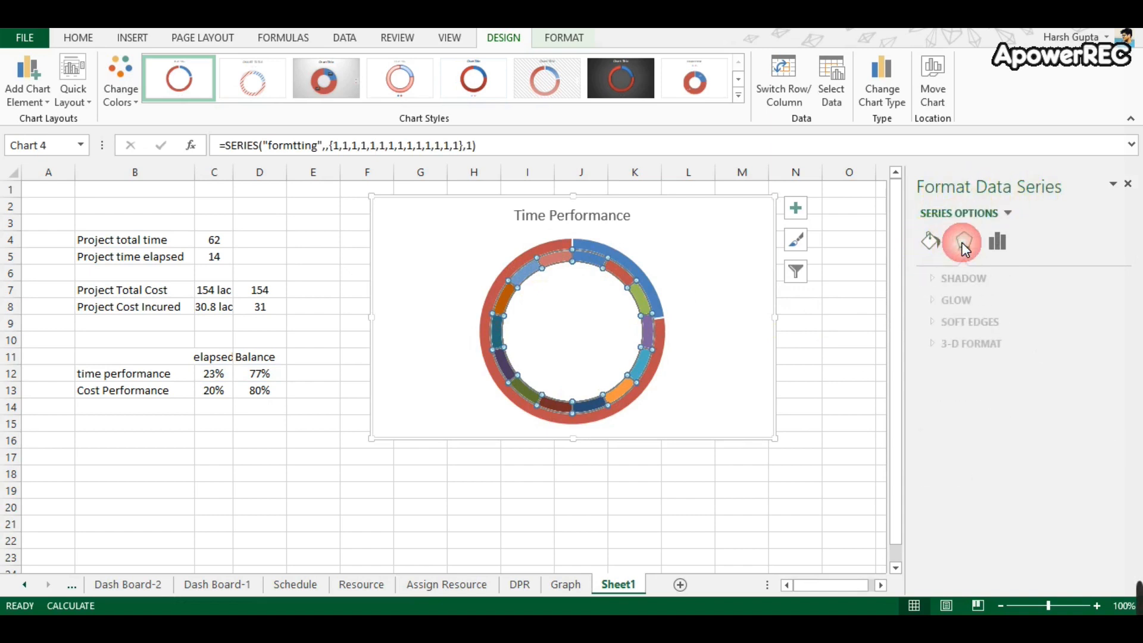
left_click(997, 244)
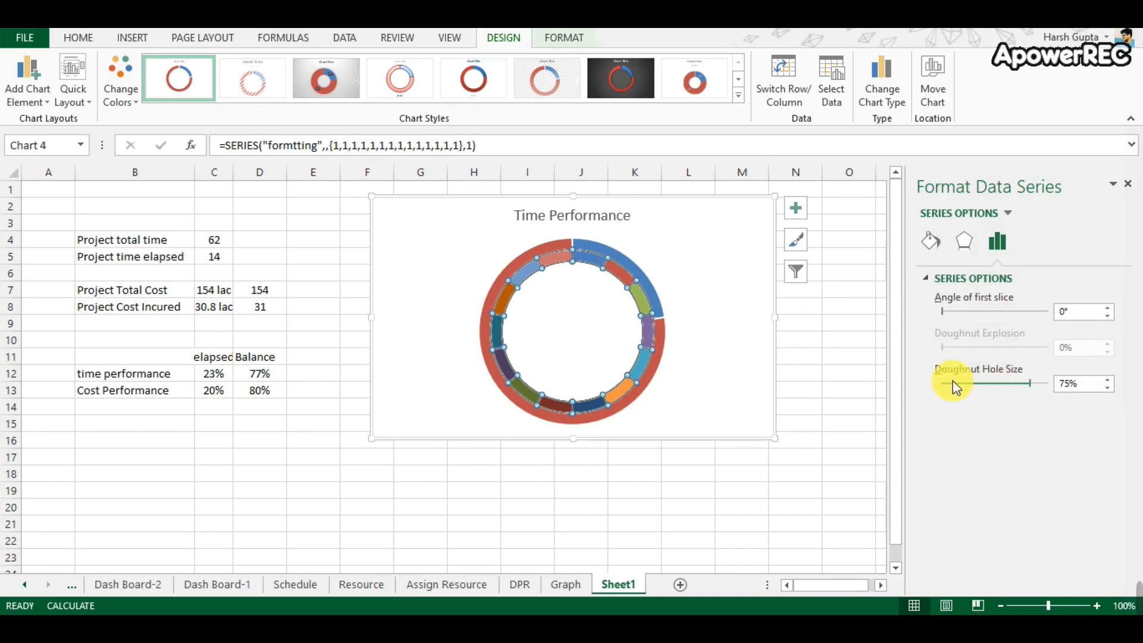
left_click_drag(1031, 385, 975, 385)
left_click(615, 362)
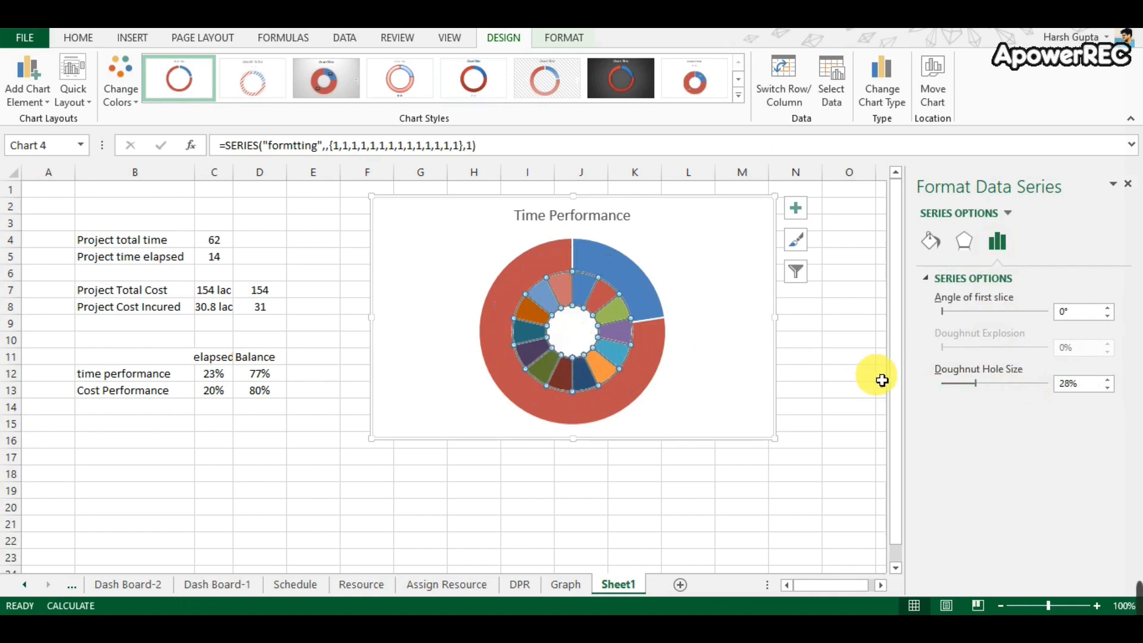
left_click_drag(978, 387, 981, 385)
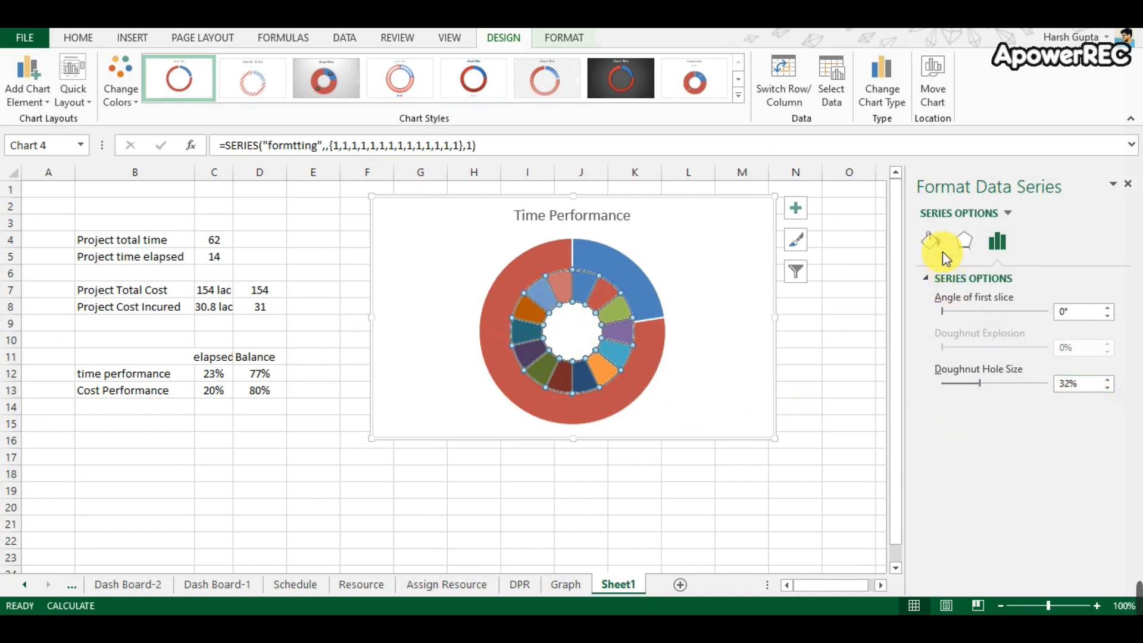
Give all segments of the inner "formtting" ring a solid blue fill matching the outer ring's elapsed slice.
left_click(931, 241)
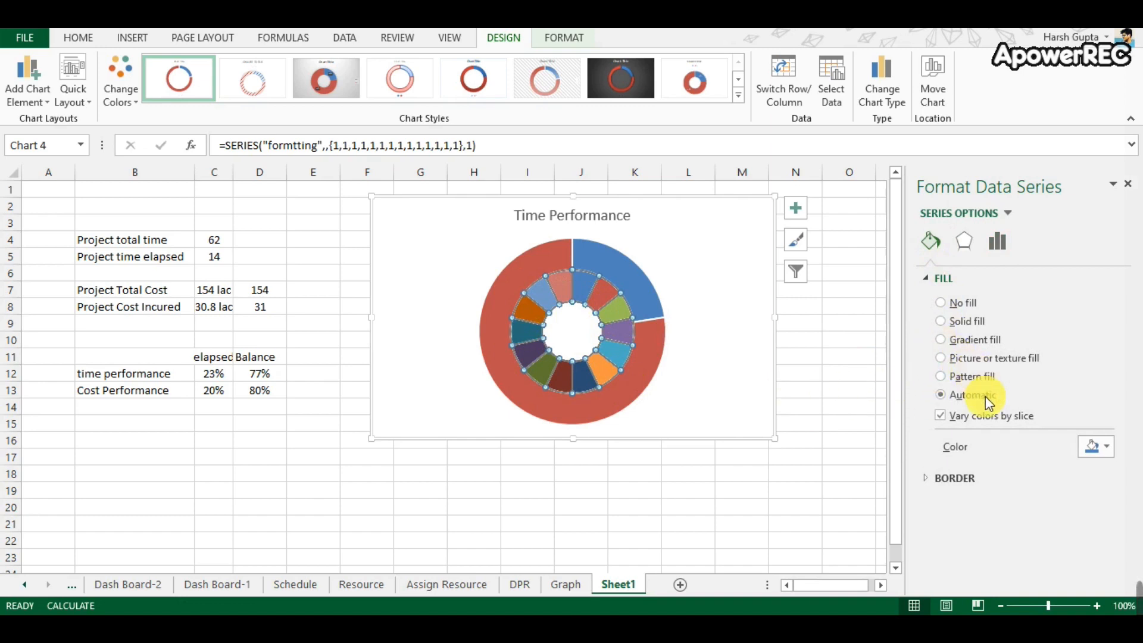
left_click(1094, 447)
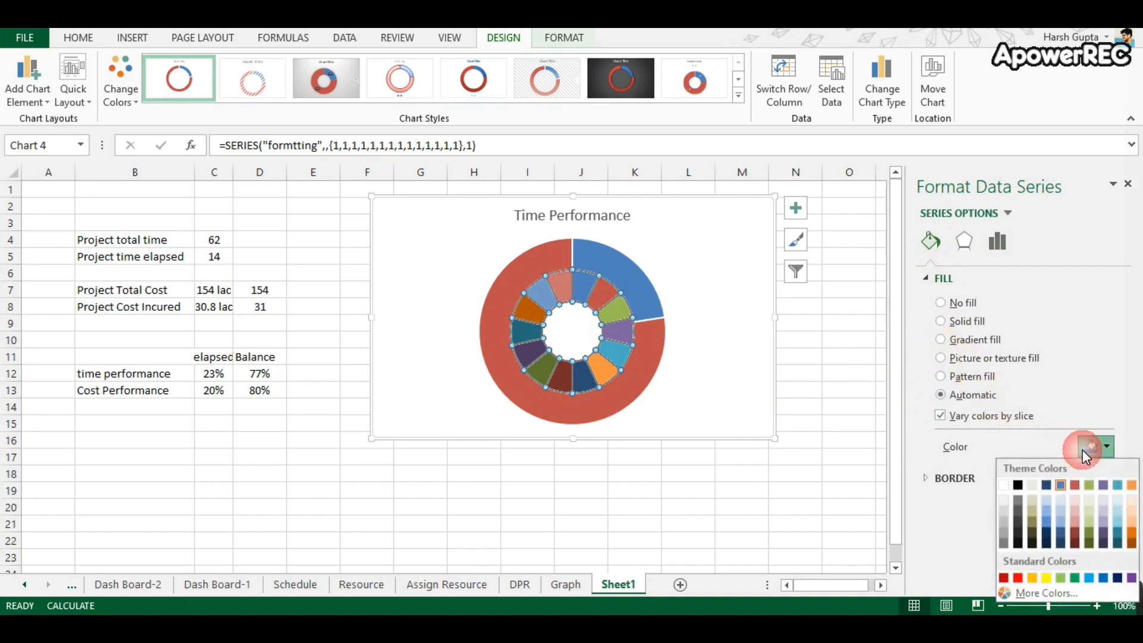
left_click(1046, 486)
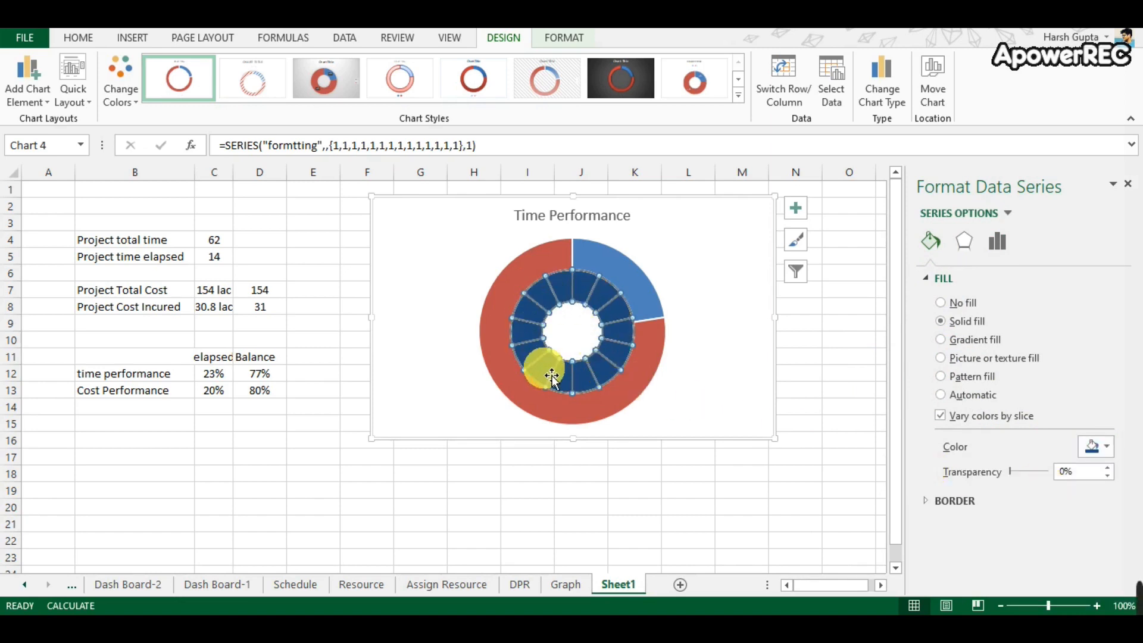
left_click(1093, 449)
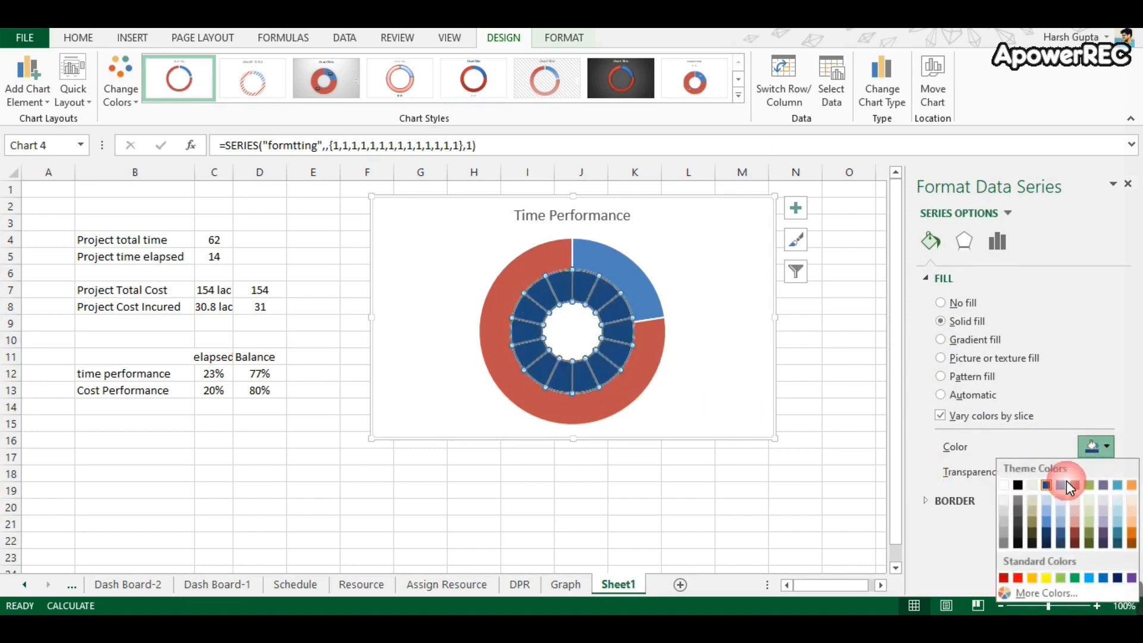
left_click(1044, 522)
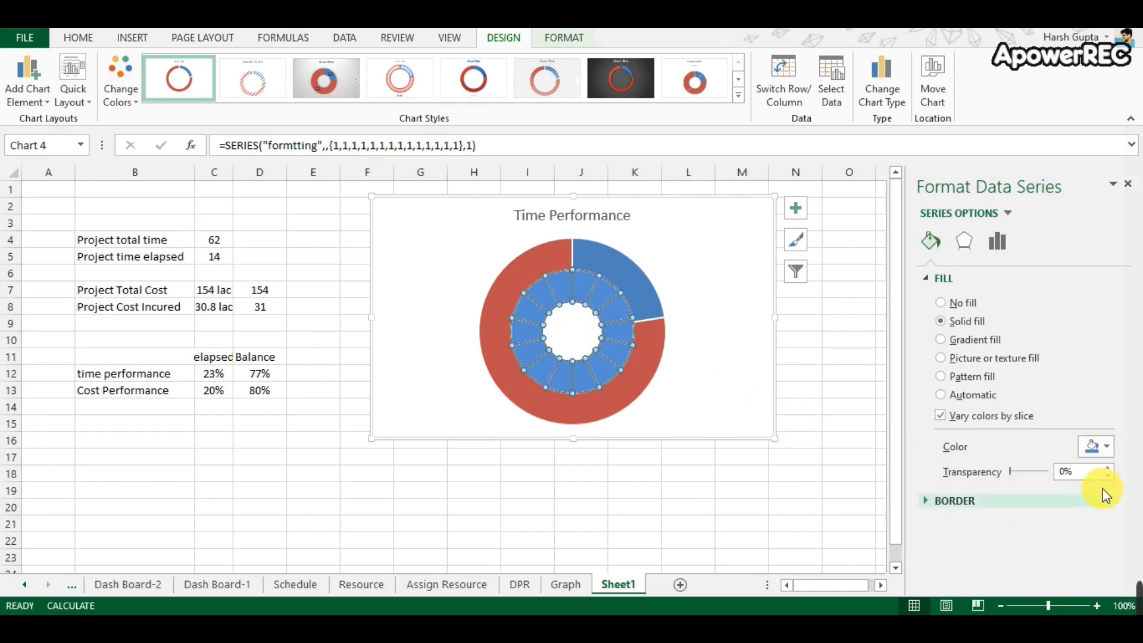
left_click(1100, 456)
left_click(1070, 503)
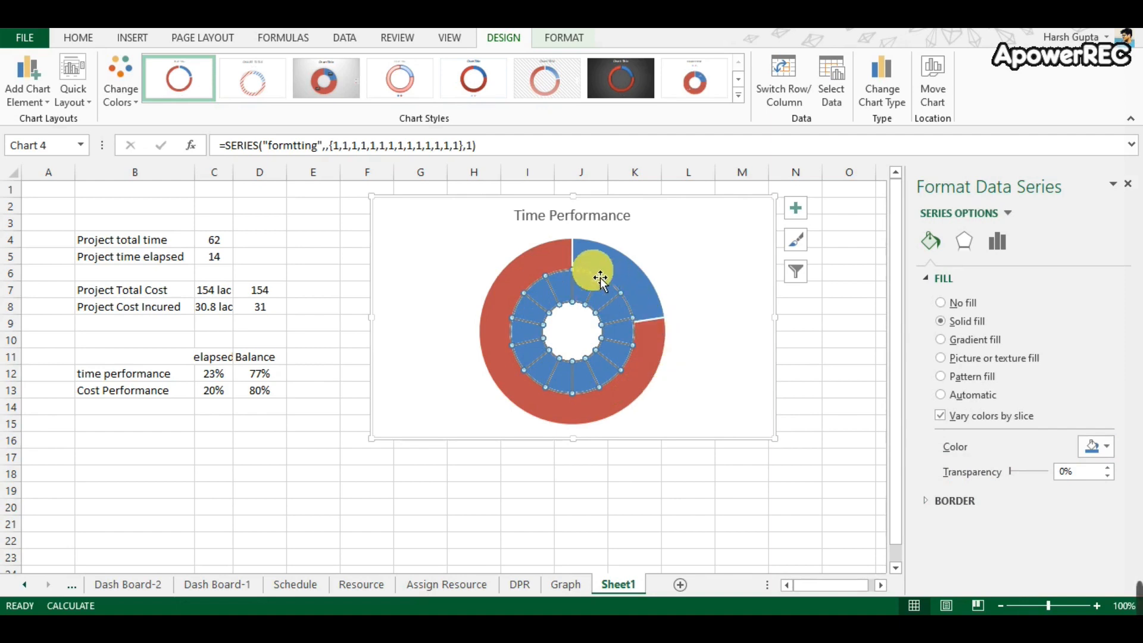
Move the "data" series to the secondary axis, keeping both series as doughnut charts, and apply the change.
left_click(543, 265)
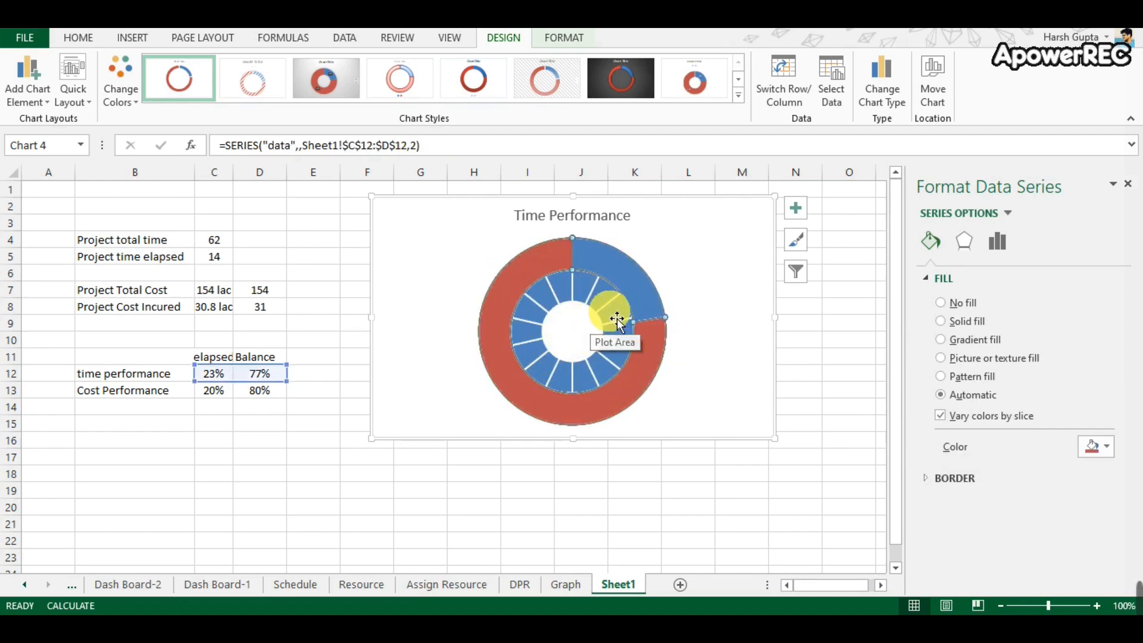
right_click(622, 298)
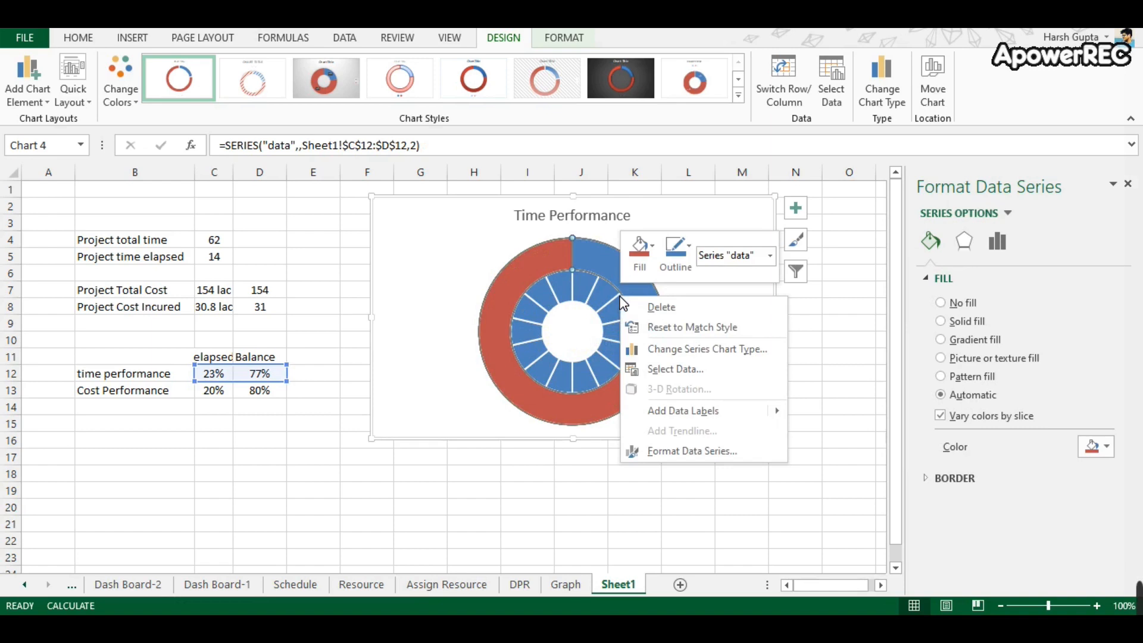
left_click(666, 349)
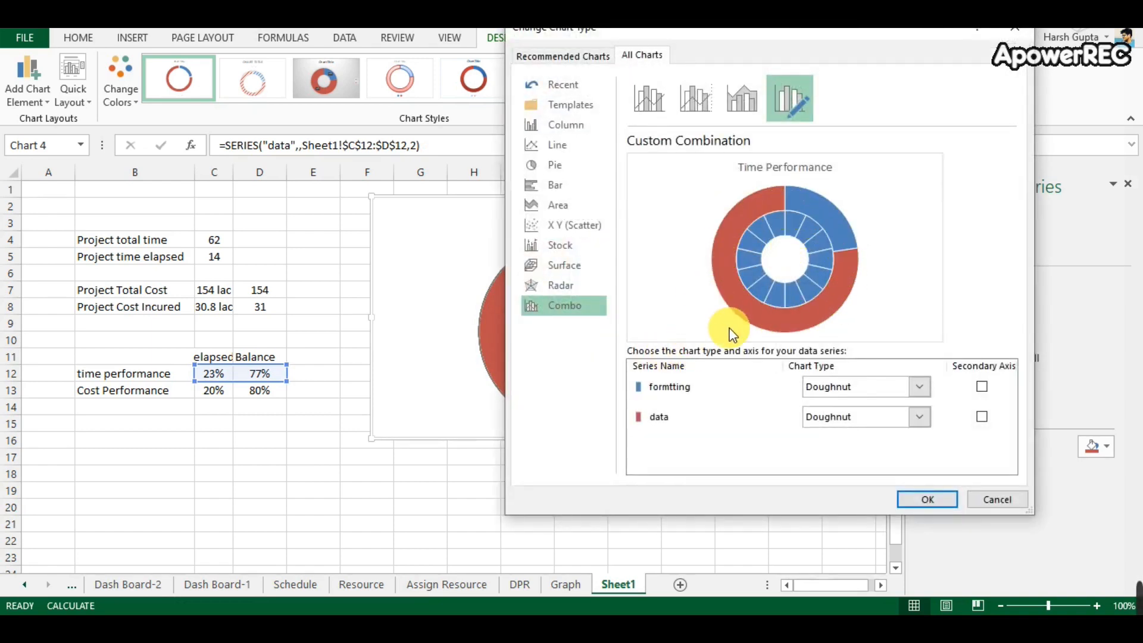
left_click(981, 416)
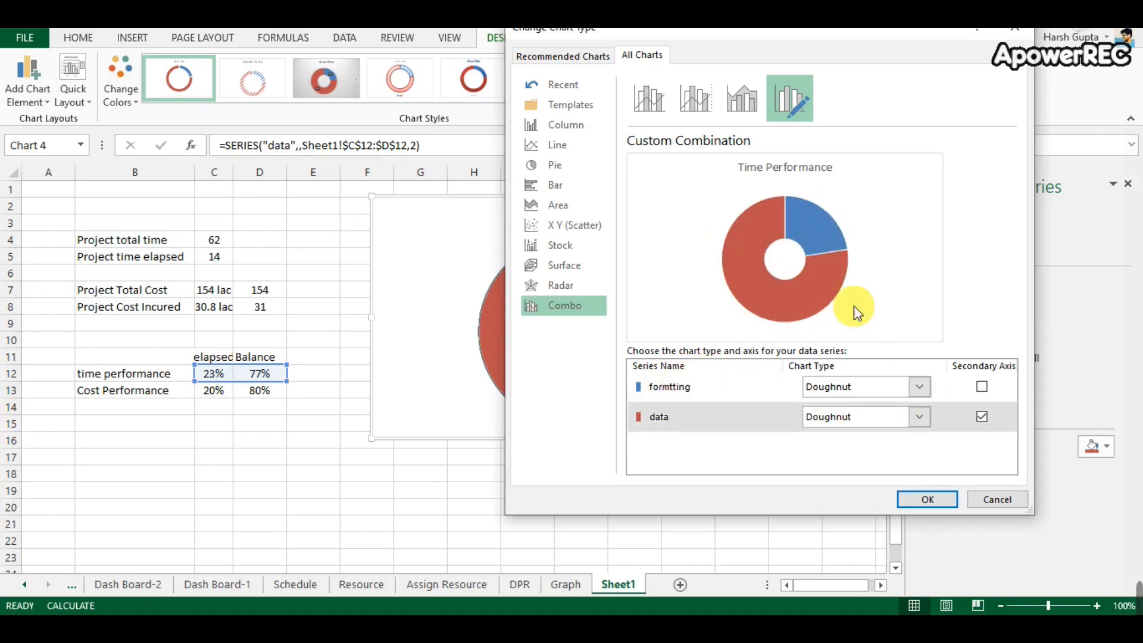
left_click(928, 500)
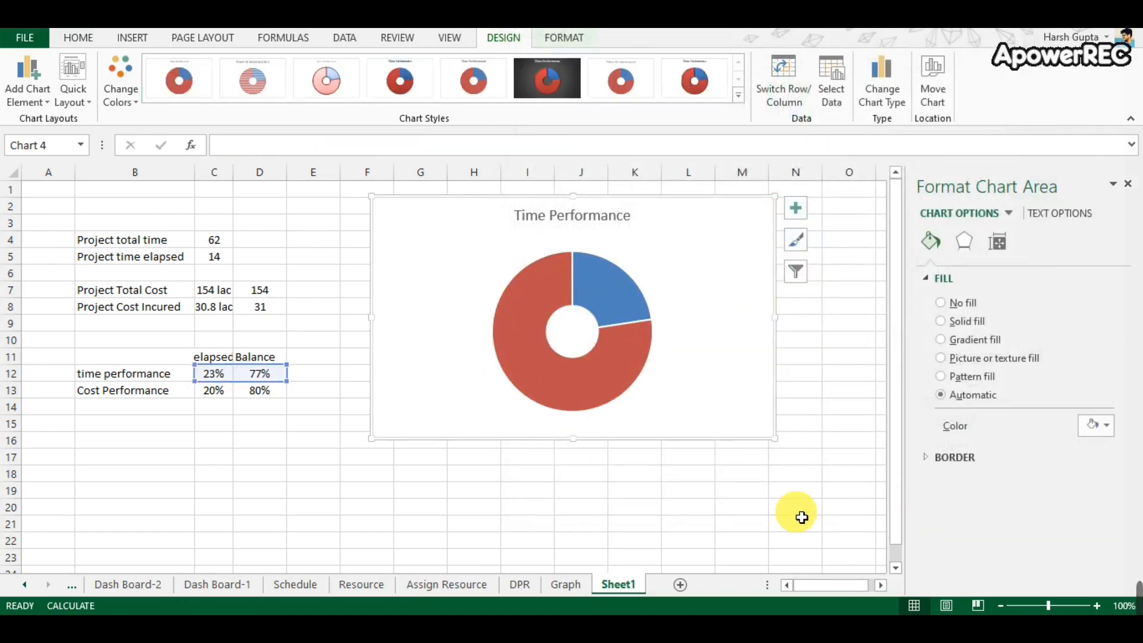
Set the elapsed slice of the "data" series to no fill.
left_click_drag(1051, 608, 1062, 606)
mouse_move(845, 585)
left_mouse_down()
mouse_move(798, 586)
mouse_move(822, 586)
left_mouse_up()
left_click_drag(899, 397, 905, 434)
left_click(628, 459)
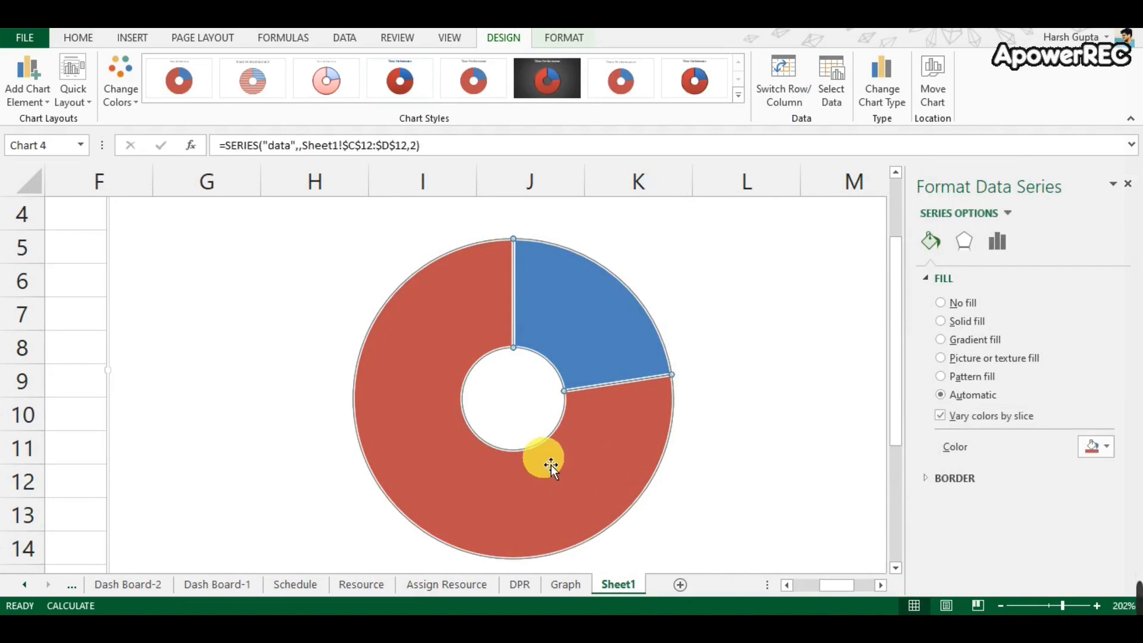
left_click(441, 464)
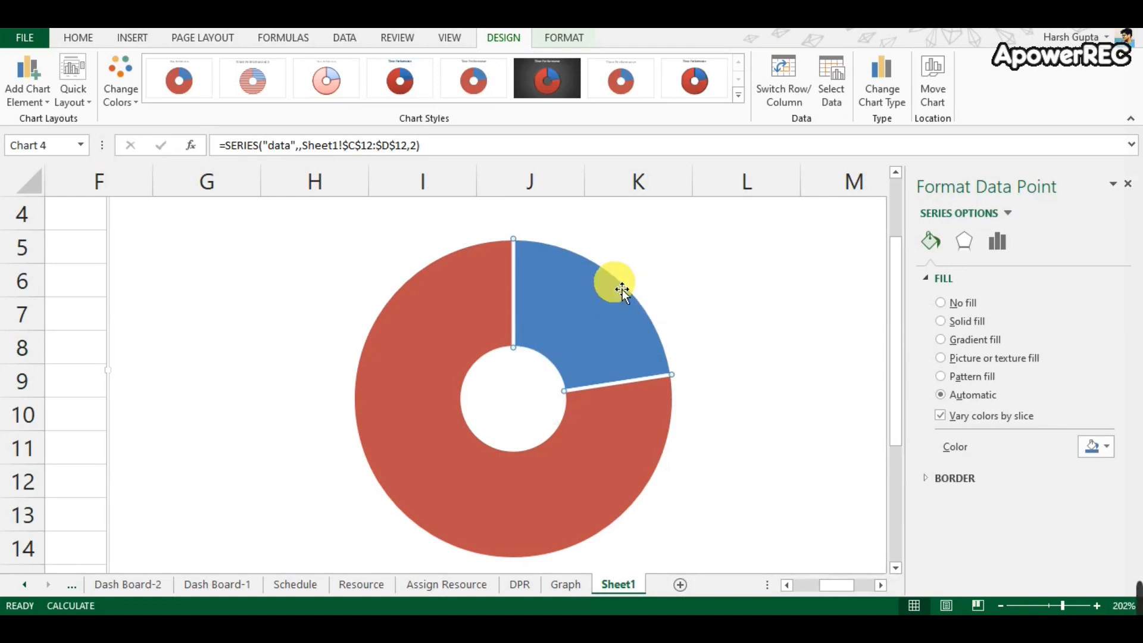
left_click(941, 304)
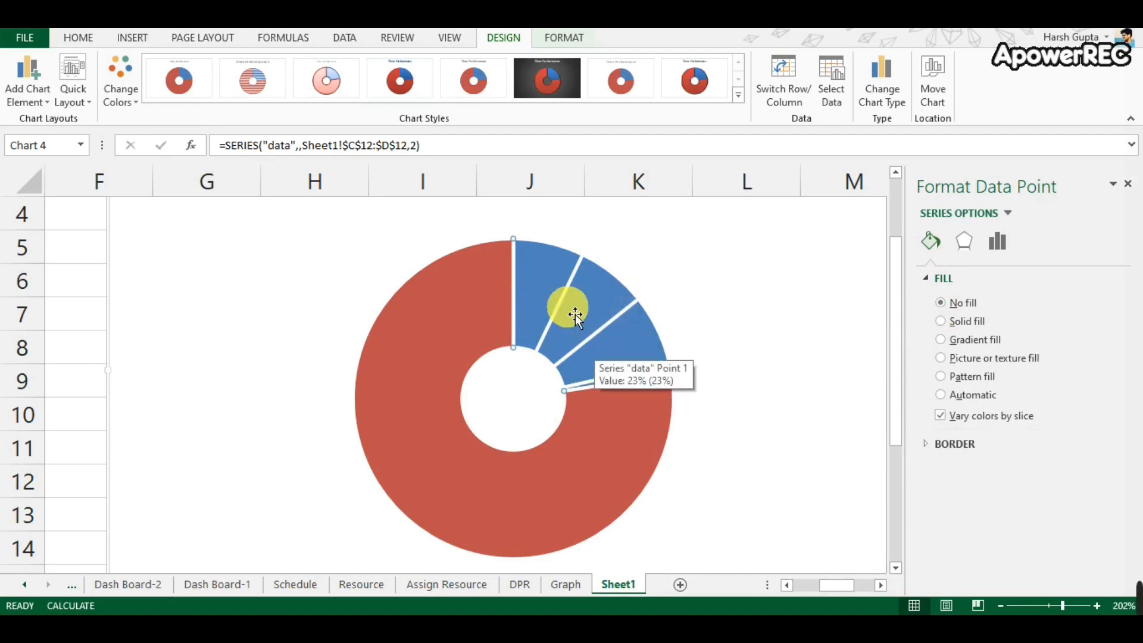
Give the balance slice of the "data" series a solid white fill with 40% transparency and close the formatting pane.
key("ctrl+z")
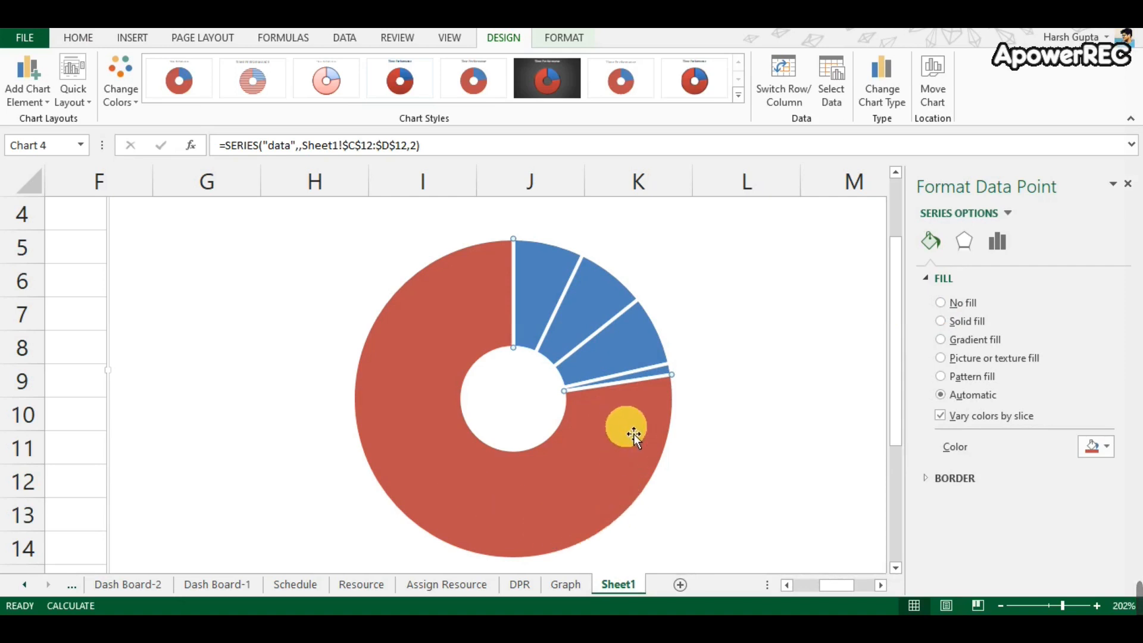
left_click(941, 321)
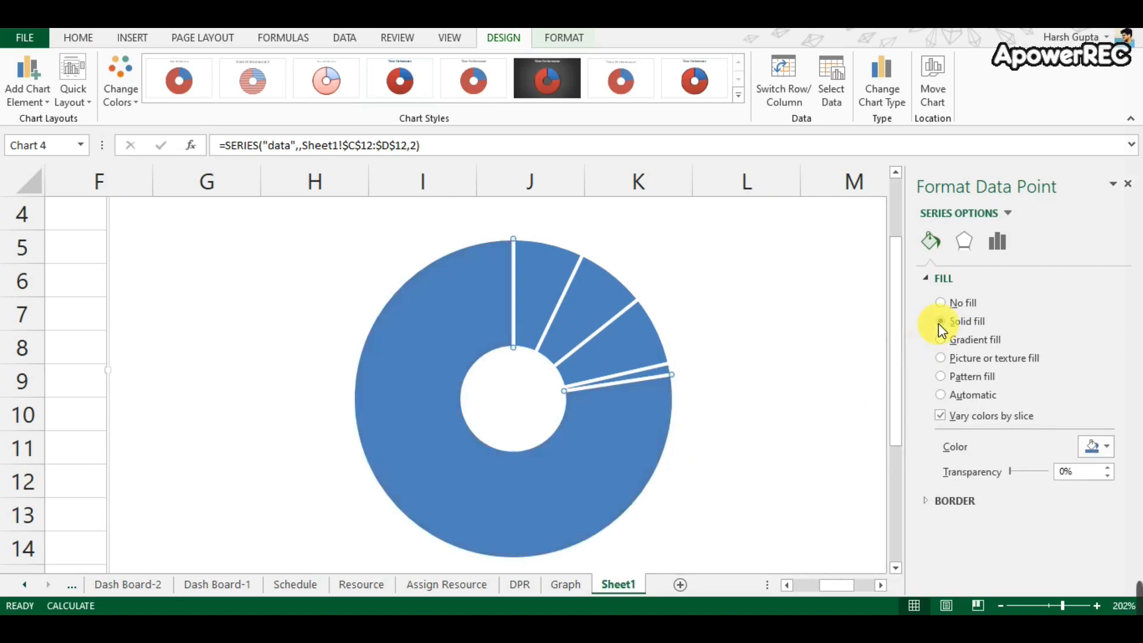
left_click(1087, 450)
left_click(1008, 486)
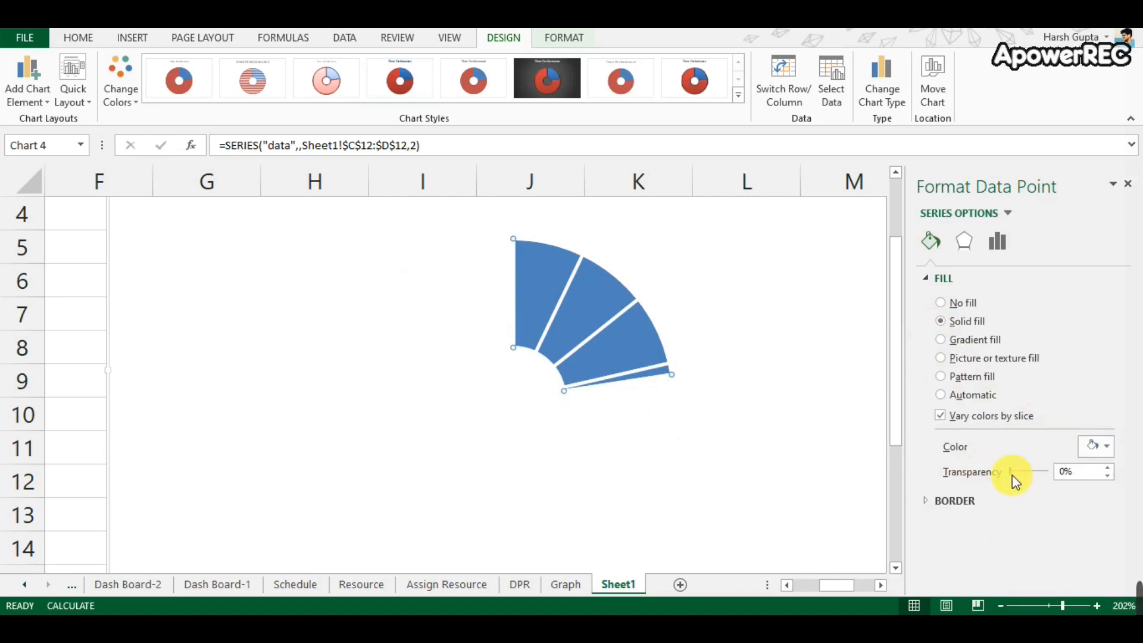
left_click_drag(1010, 474, 1026, 473)
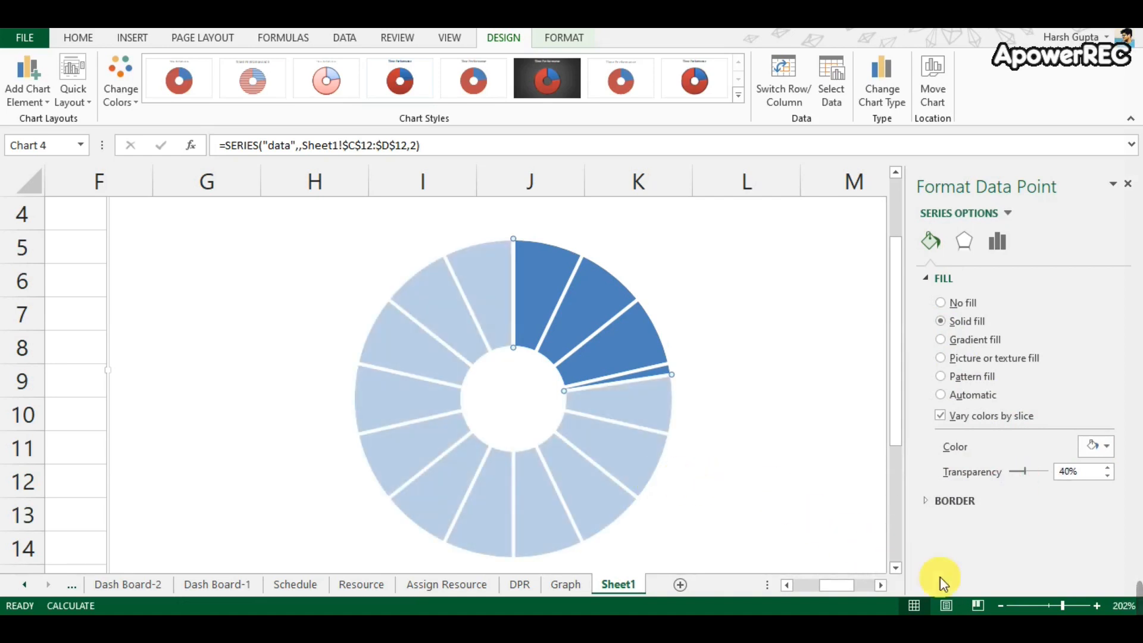
left_click(1127, 186)
Narrow column E and enter the formula +C12 in cell E12.
left_click_drag(1050, 584, 1024, 591)
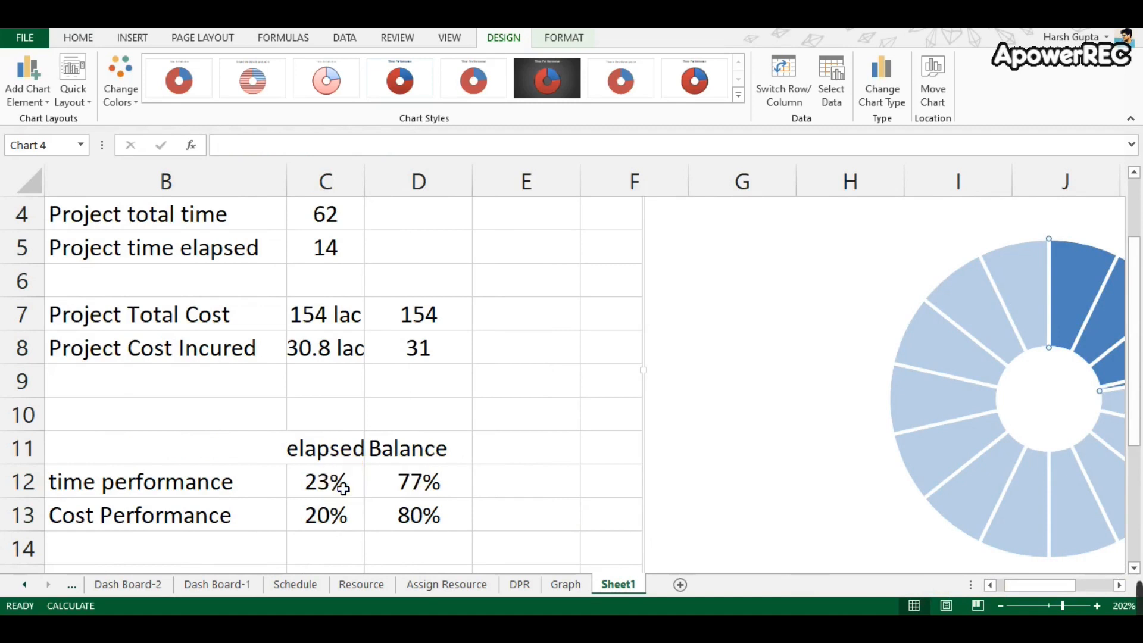
left_click(343, 489)
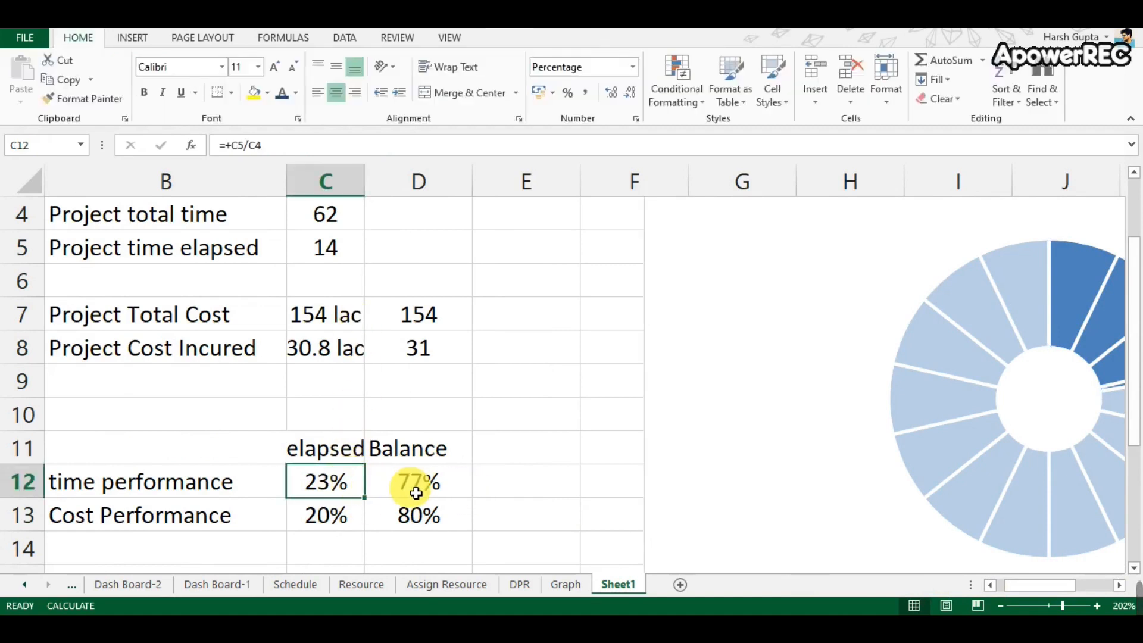
left_click(517, 496)
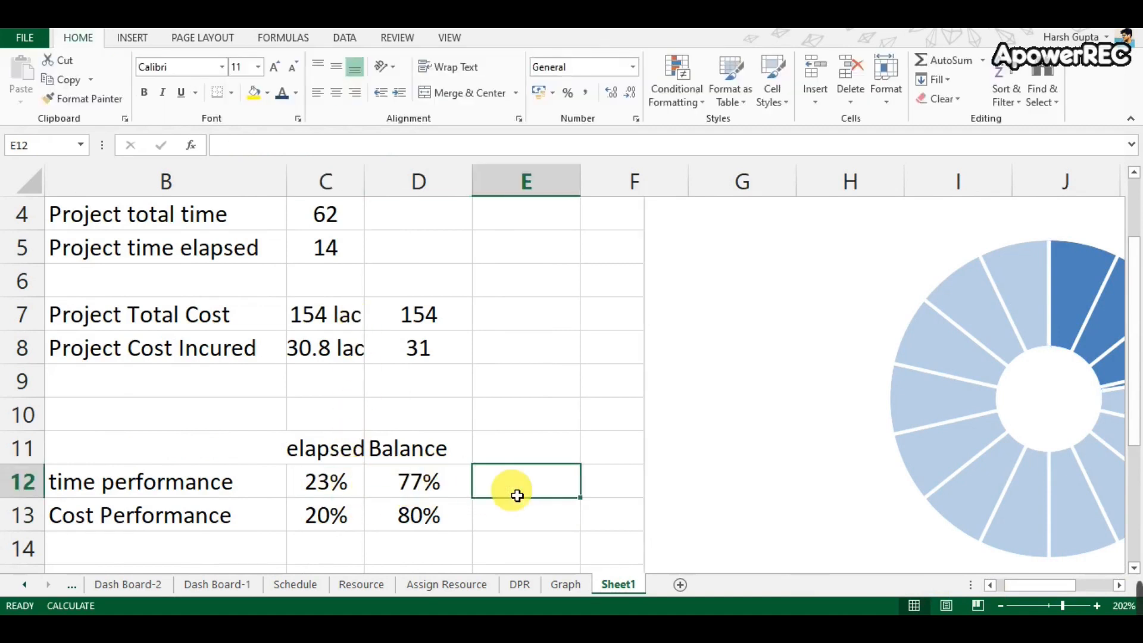
left_click_drag(582, 180, 536, 189)
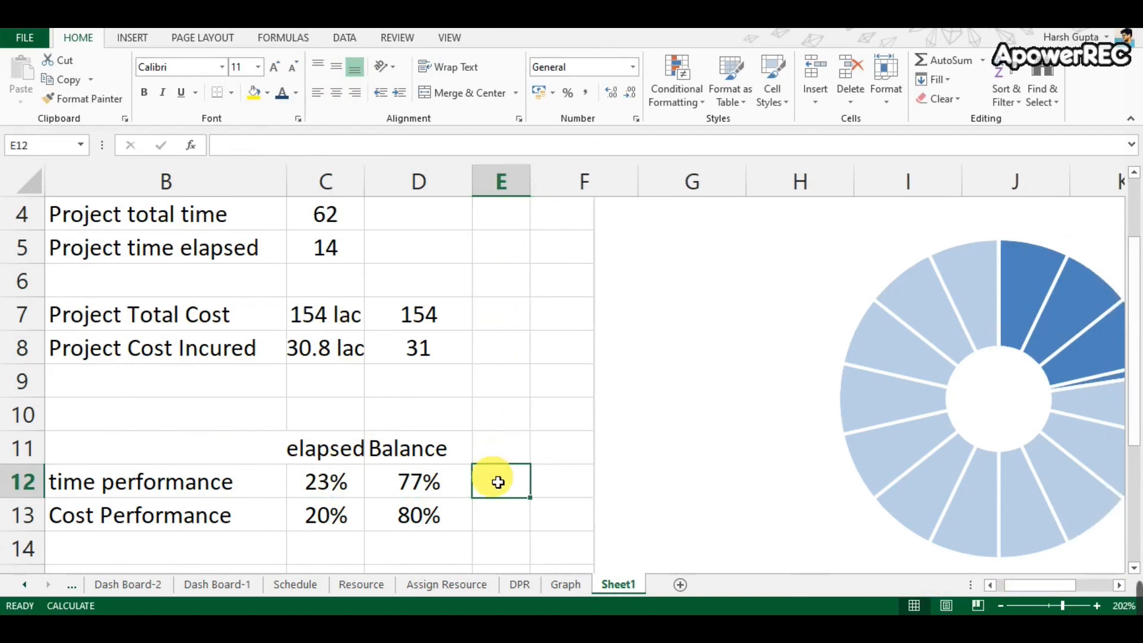
type("+")
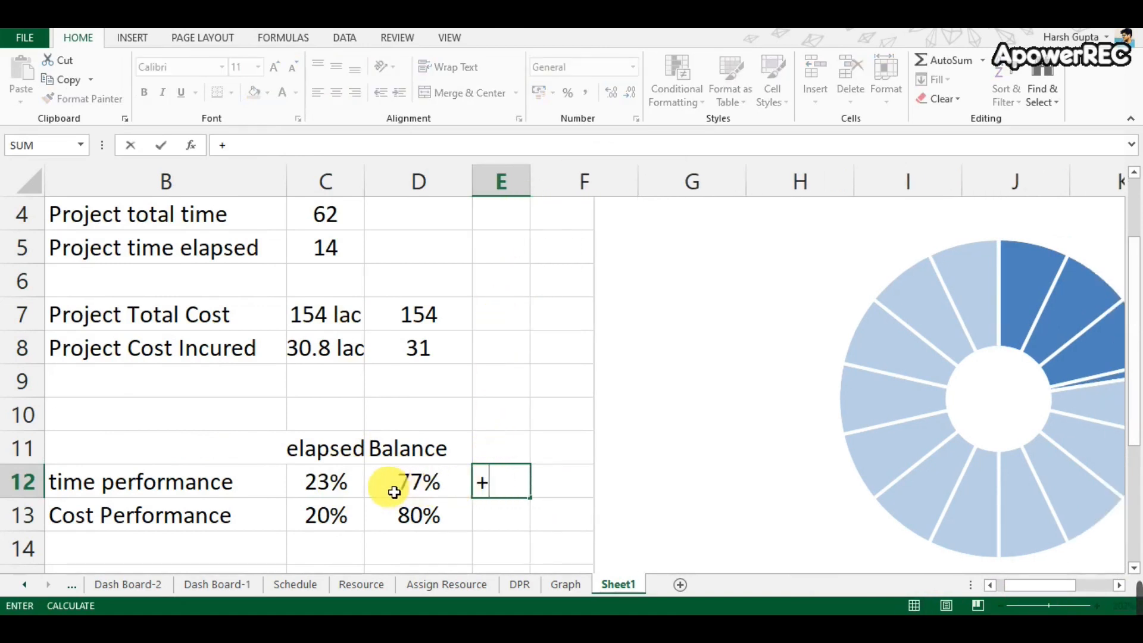
left_click(356, 488)
key("Return")
Format E12 in bold dark blue text, copy it, and paste it as a linked picture at E7.
left_click(525, 496)
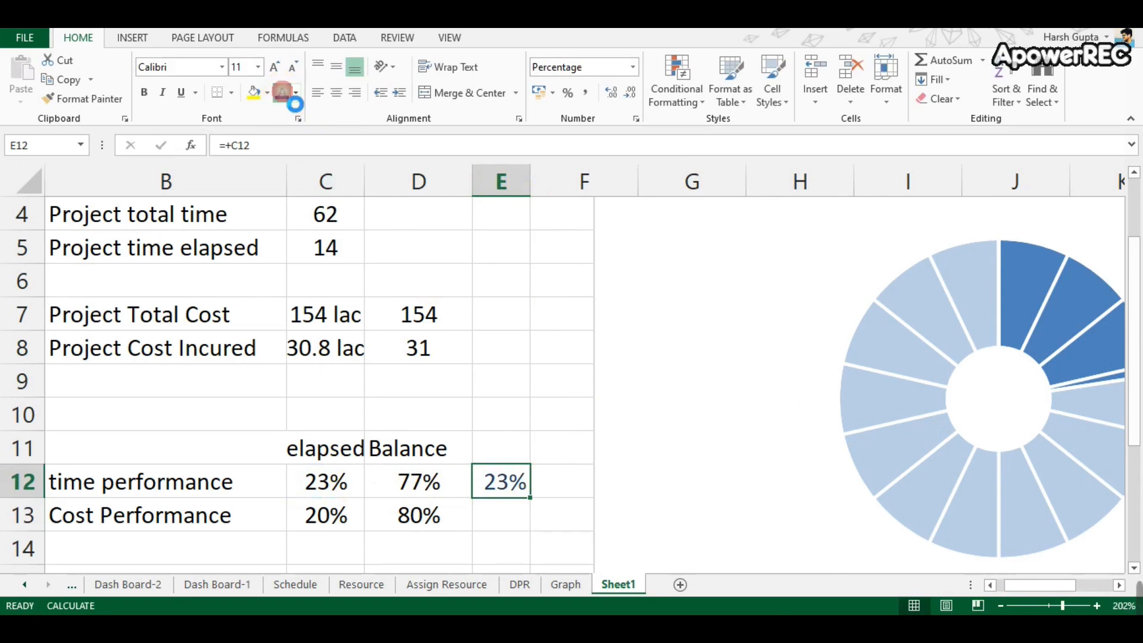
left_click(144, 94)
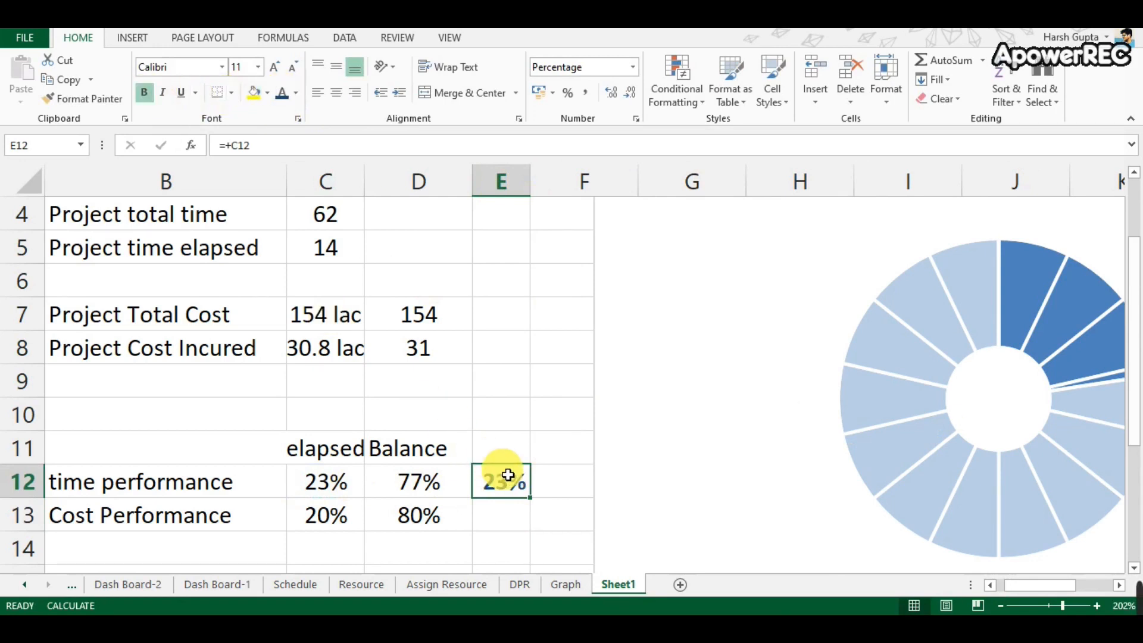
right_click(507, 479)
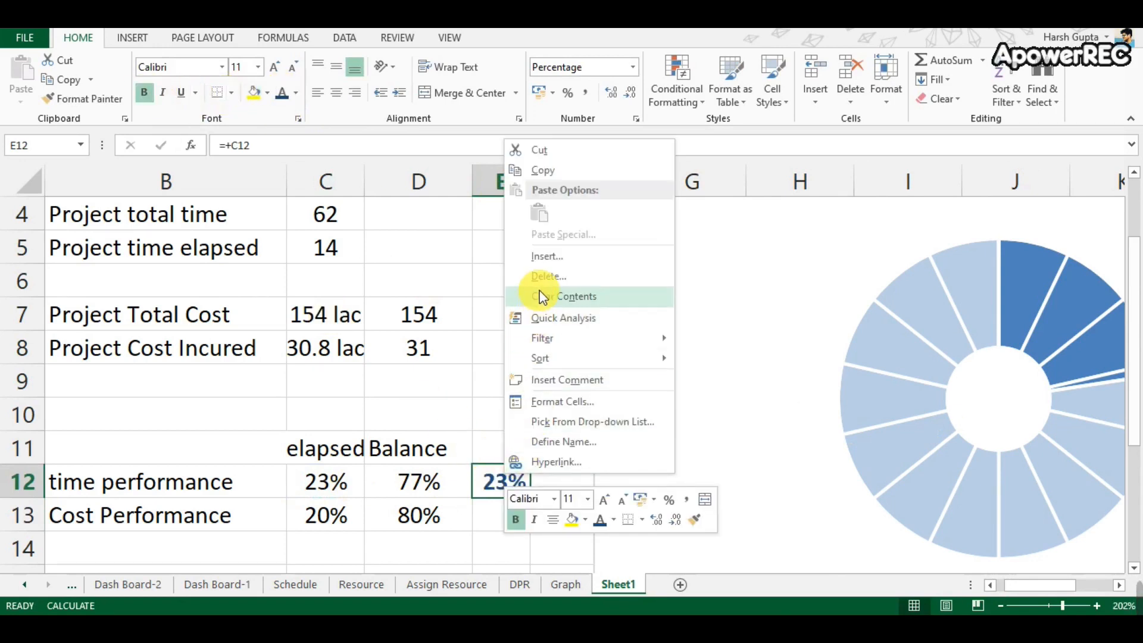
left_click(543, 171)
right_click(526, 315)
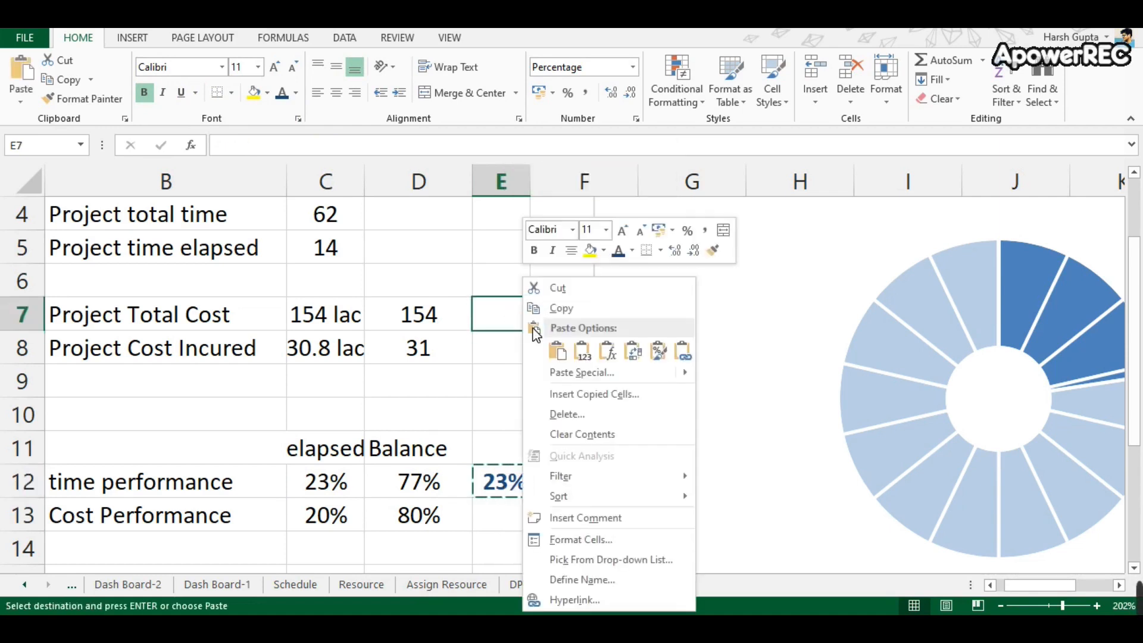
mouse_move(662, 377)
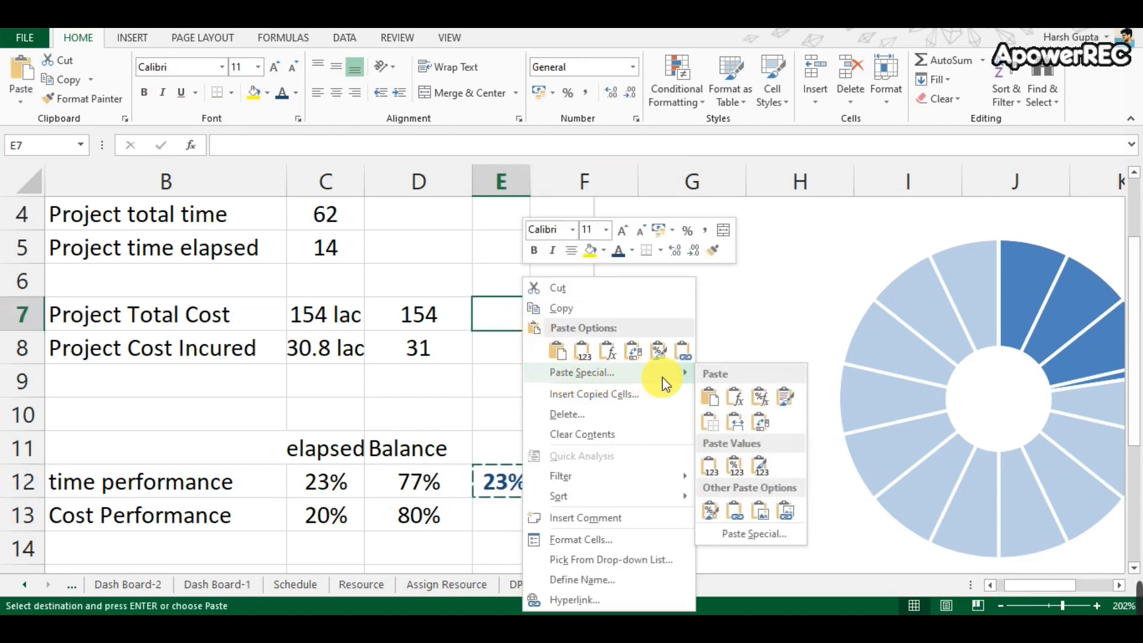
left_click(785, 516)
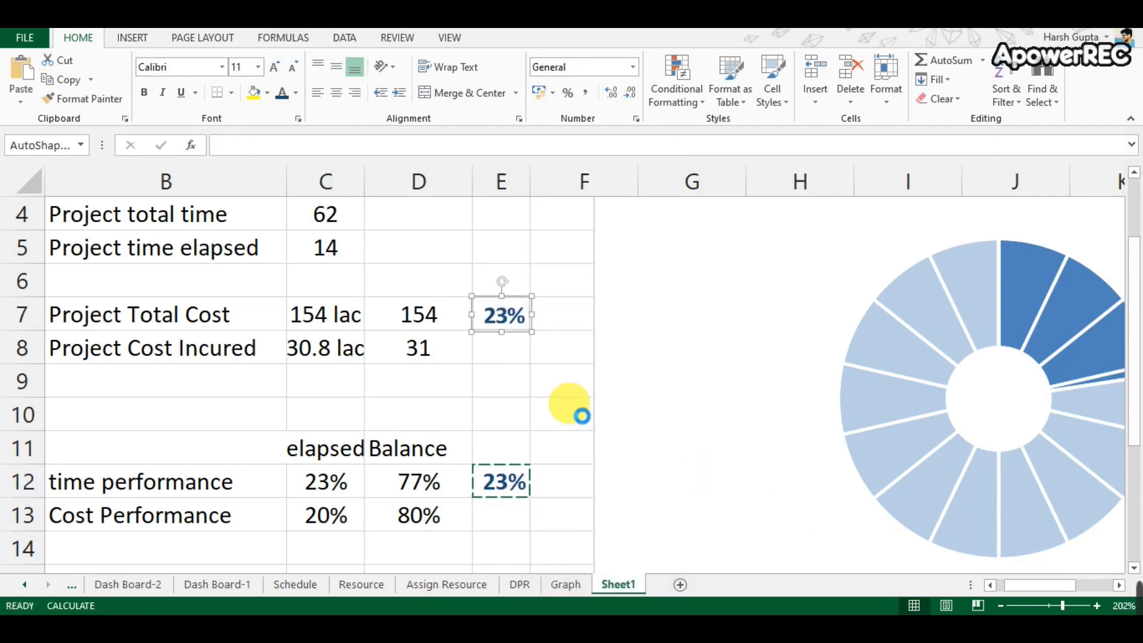
Move the linked percentage picture into the doughnut's centre hole and enlarge it to about 1.34 cm wide.
left_click_drag(503, 337, 1005, 420)
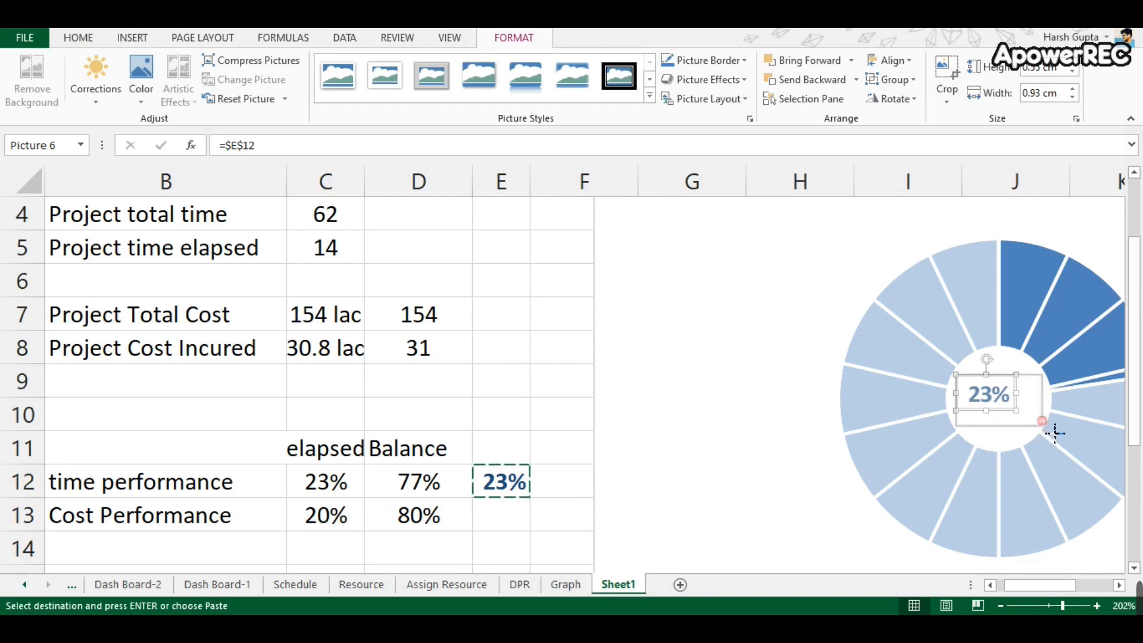
left_click_drag(1054, 434, 1029, 439)
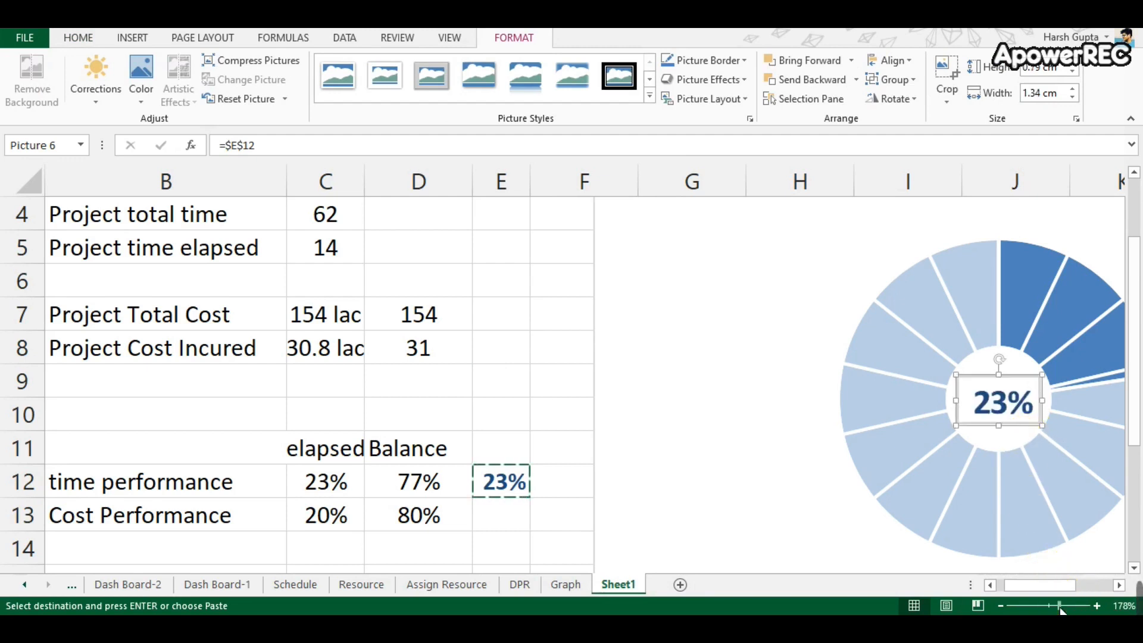
left_click_drag(1062, 606, 1049, 606)
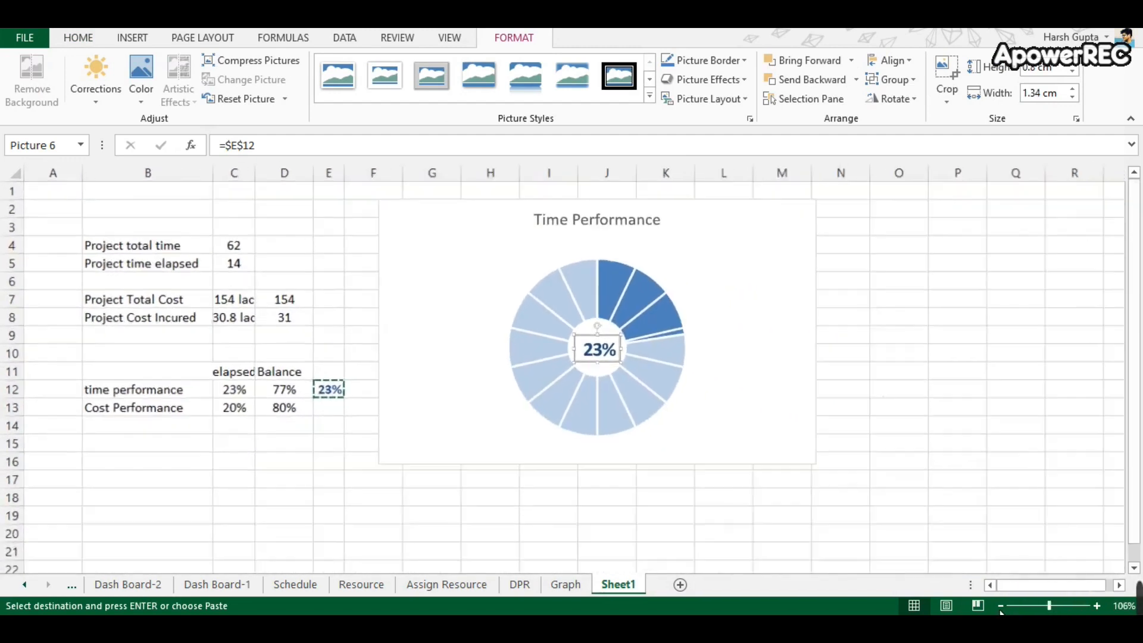
left_click(579, 516)
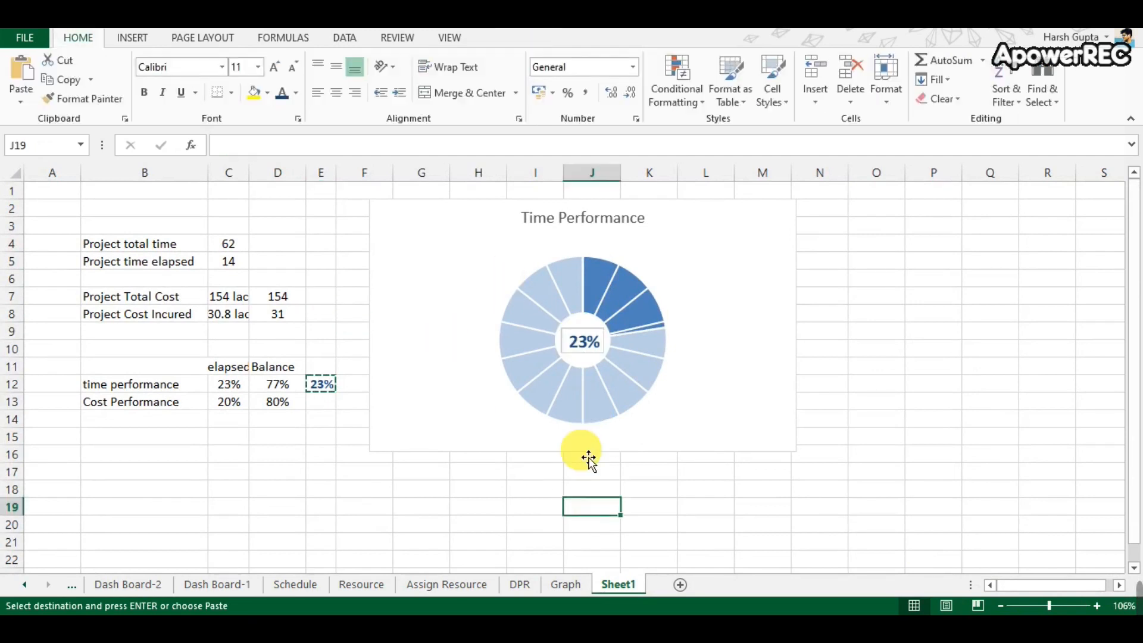
Examine the fill, line, effects, size and picture formatting options of the linked percentage picture.
left_click(566, 349)
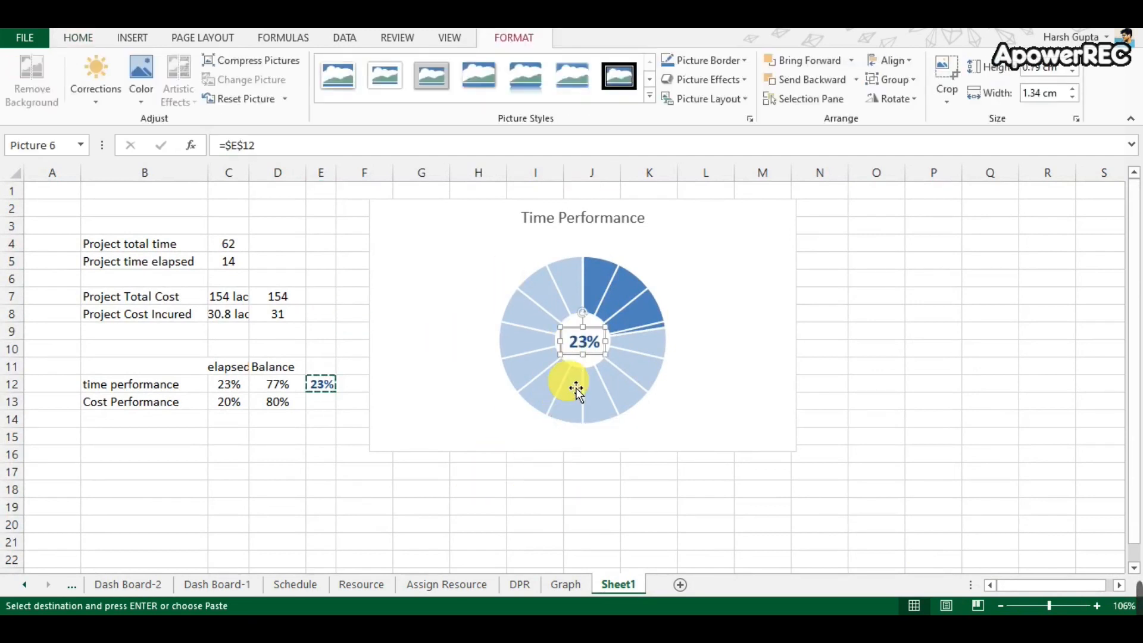
right_click(570, 358)
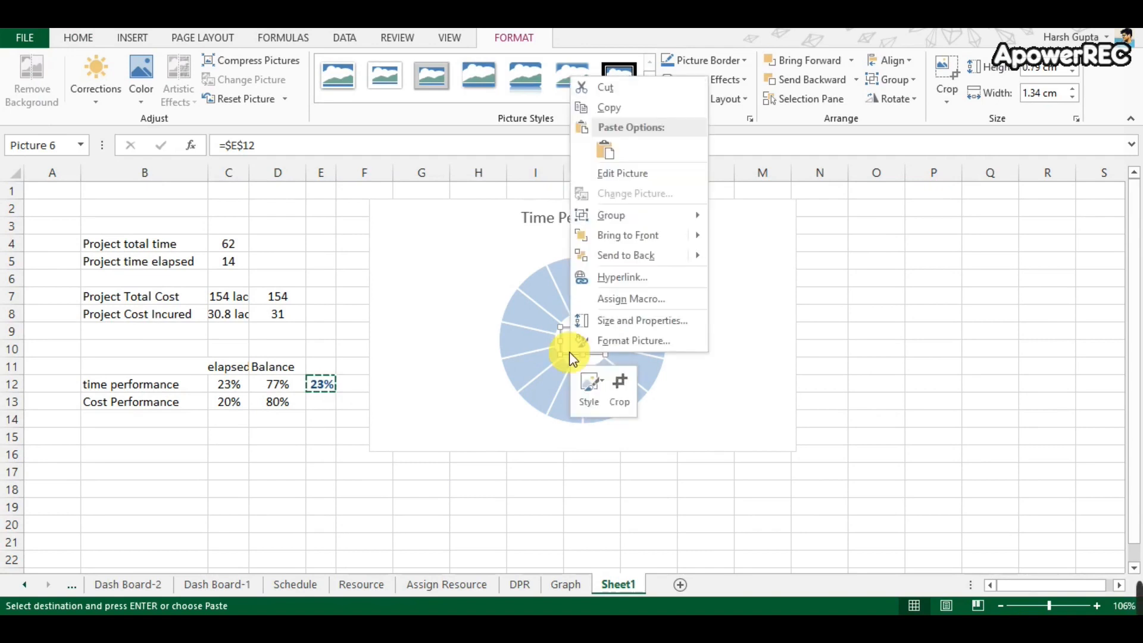
left_click(628, 340)
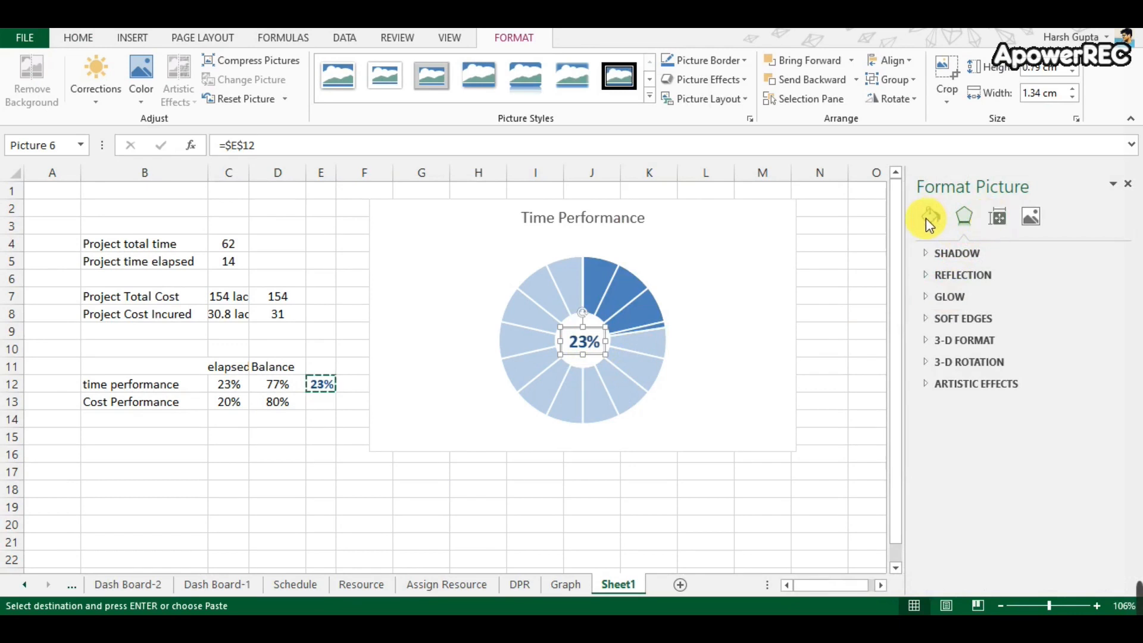
left_click(927, 218)
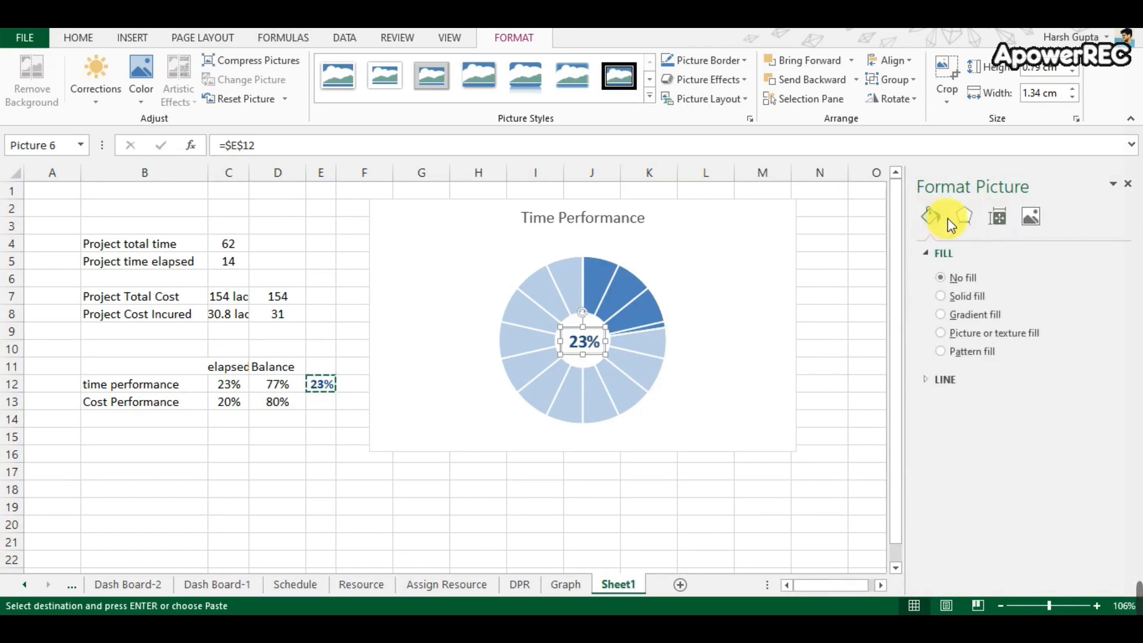
left_click(955, 217)
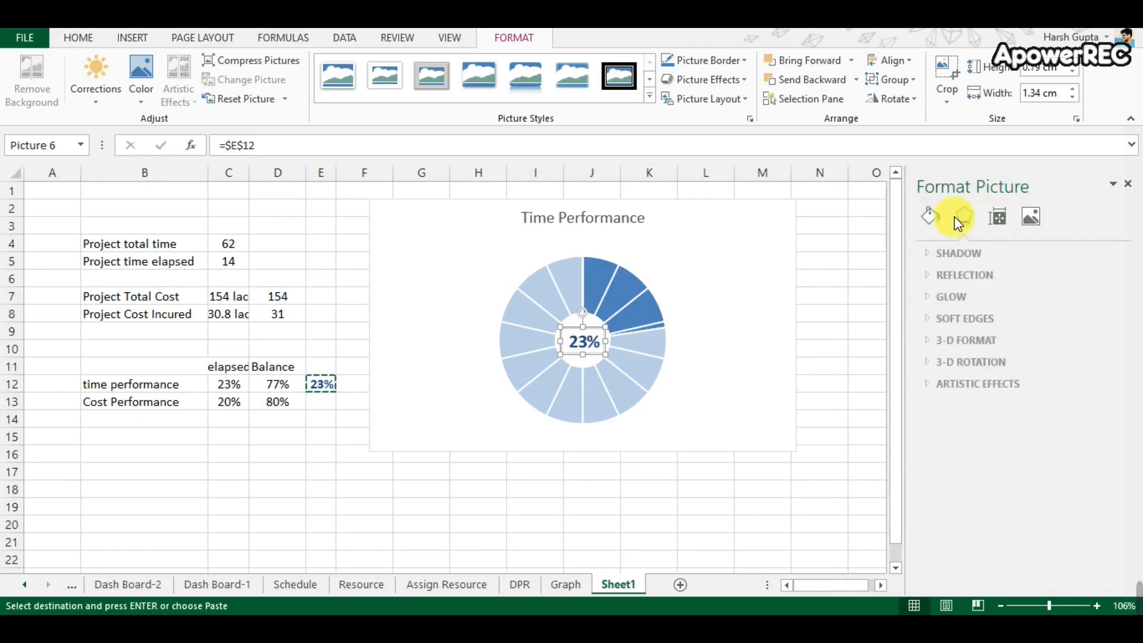
left_click(992, 217)
left_click(1024, 219)
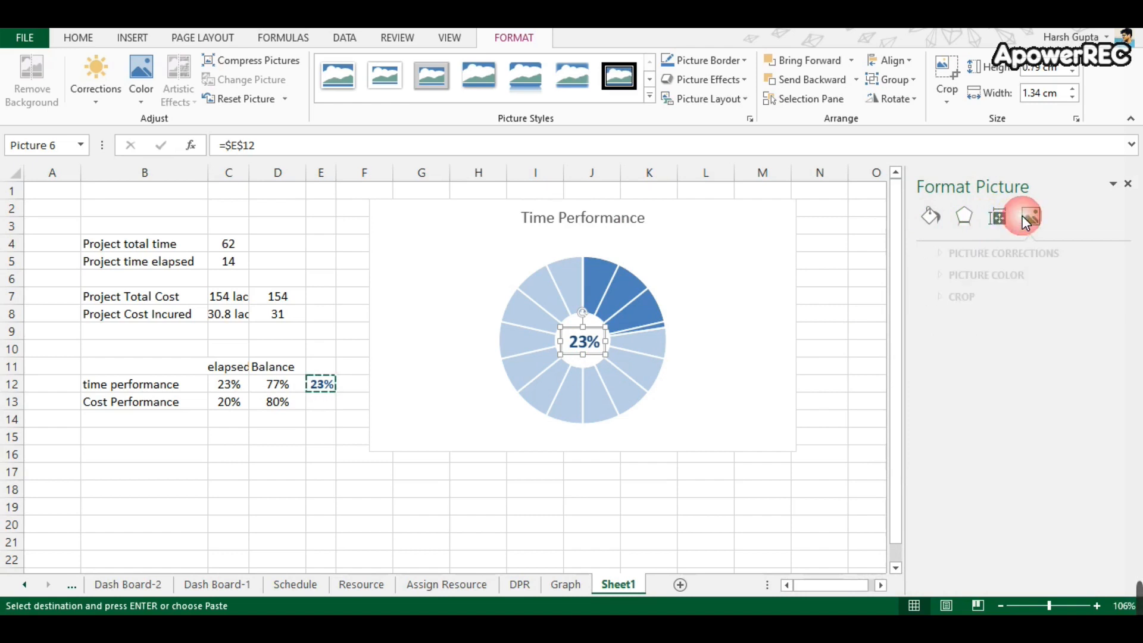
left_click(932, 218)
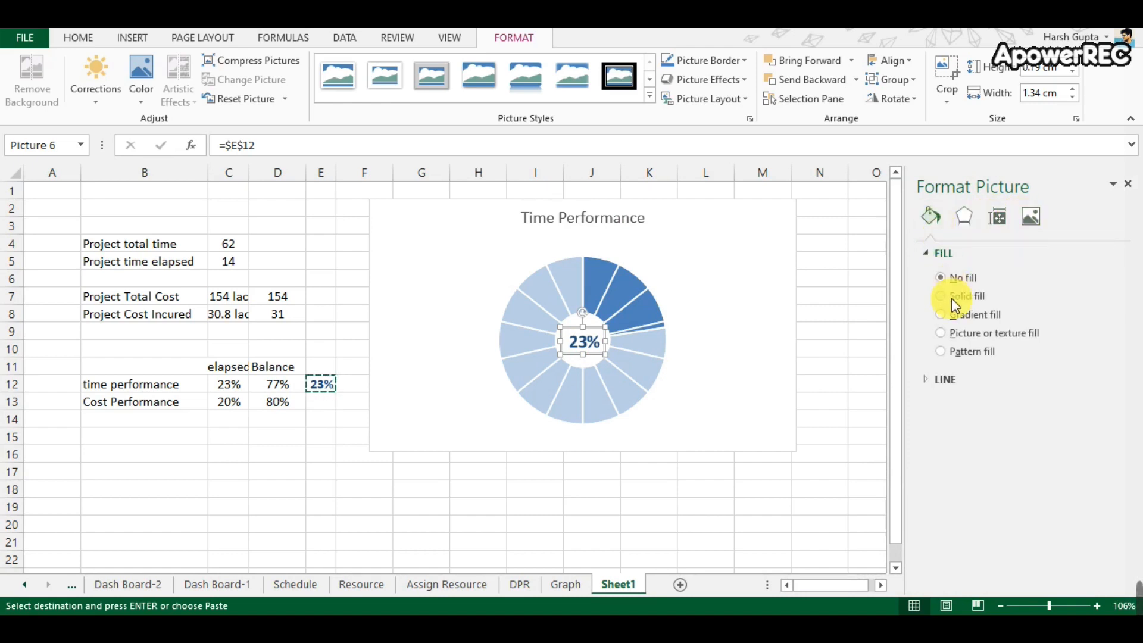
left_click(932, 383)
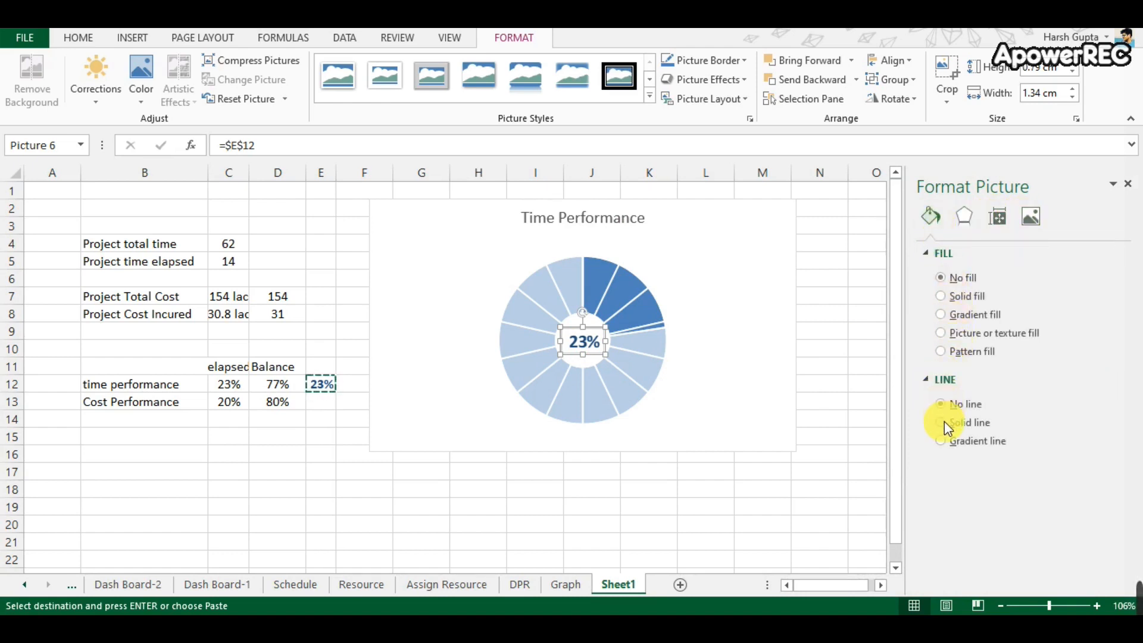
left_click(829, 358)
left_click(855, 284)
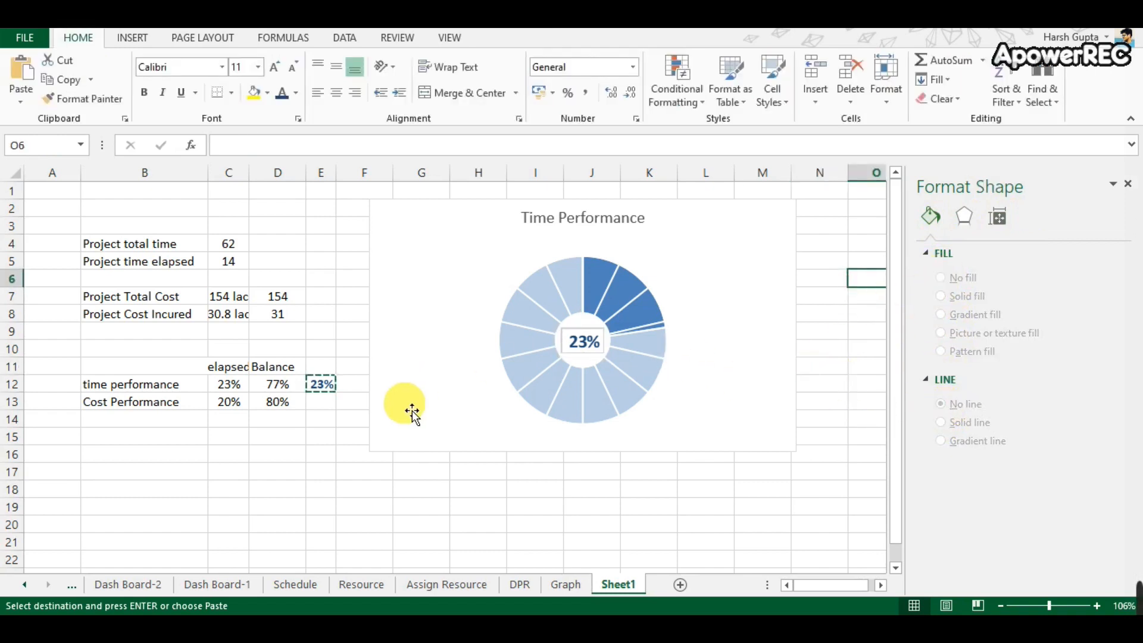
Copy the Time Performance chart from Sheet1 and switch to the start of the Dash Board-1 sheet.
left_click(477, 409)
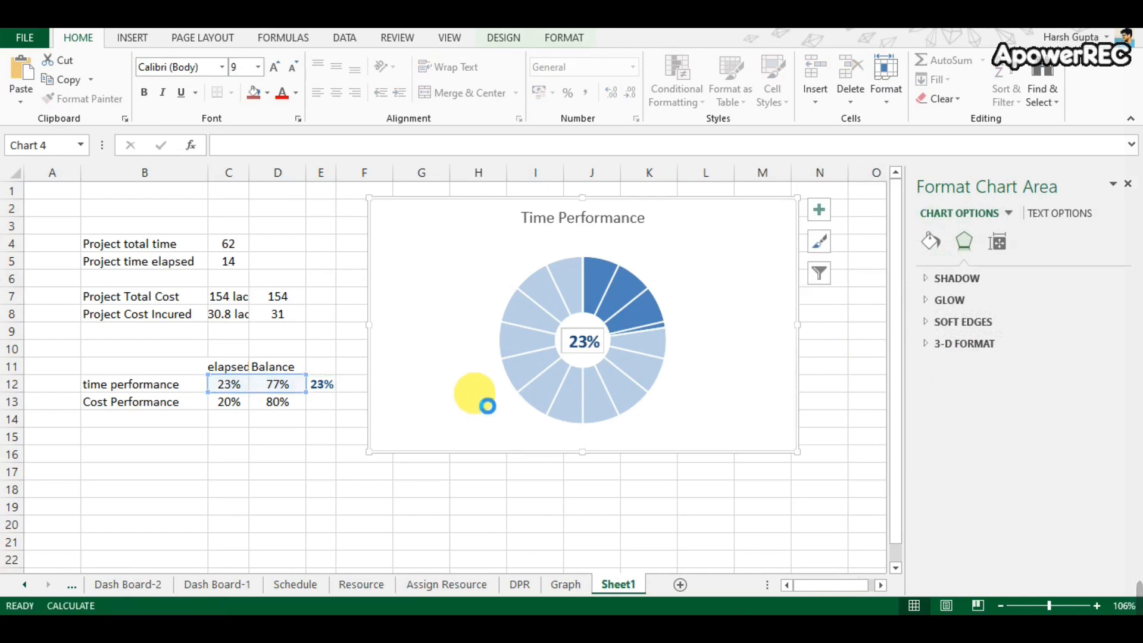
left_click(227, 582)
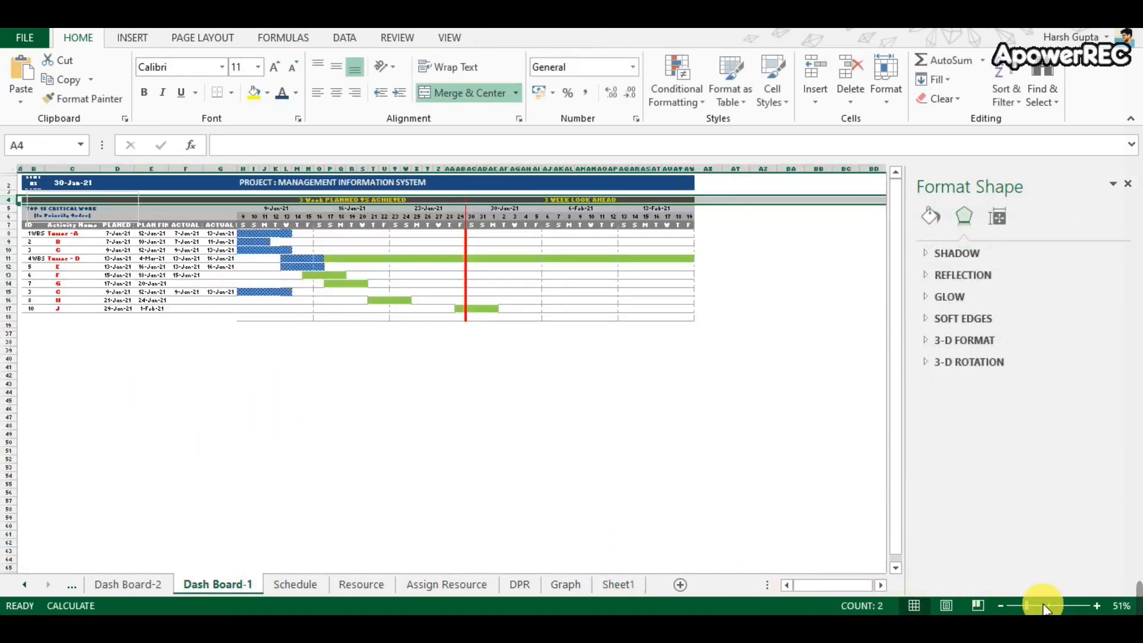
left_click_drag(1030, 608, 1044, 608)
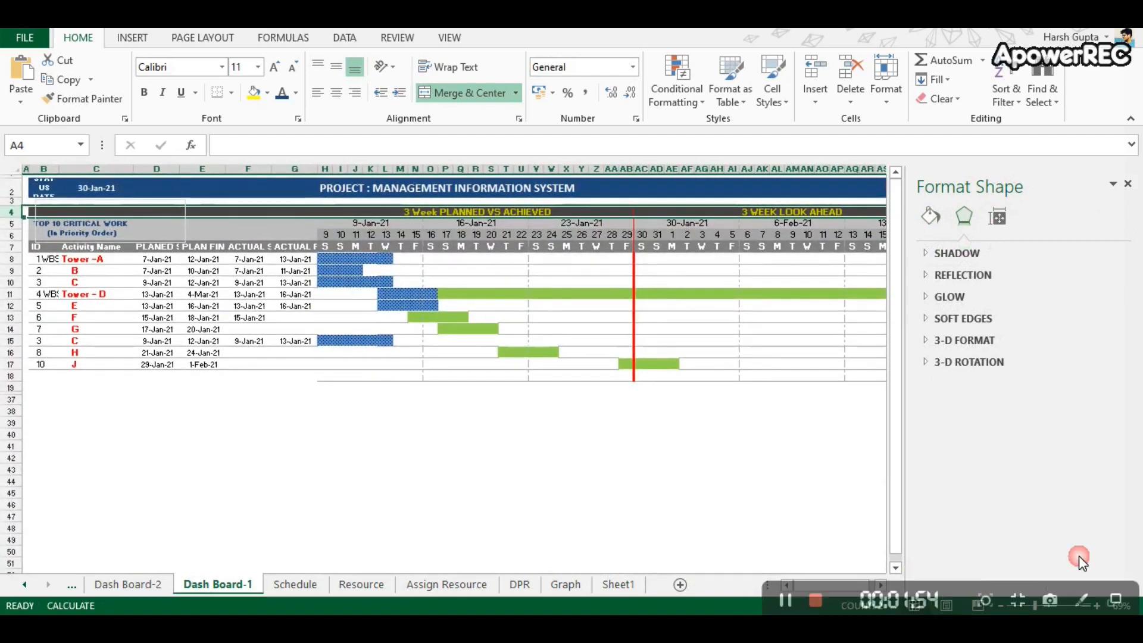
left_click(776, 541)
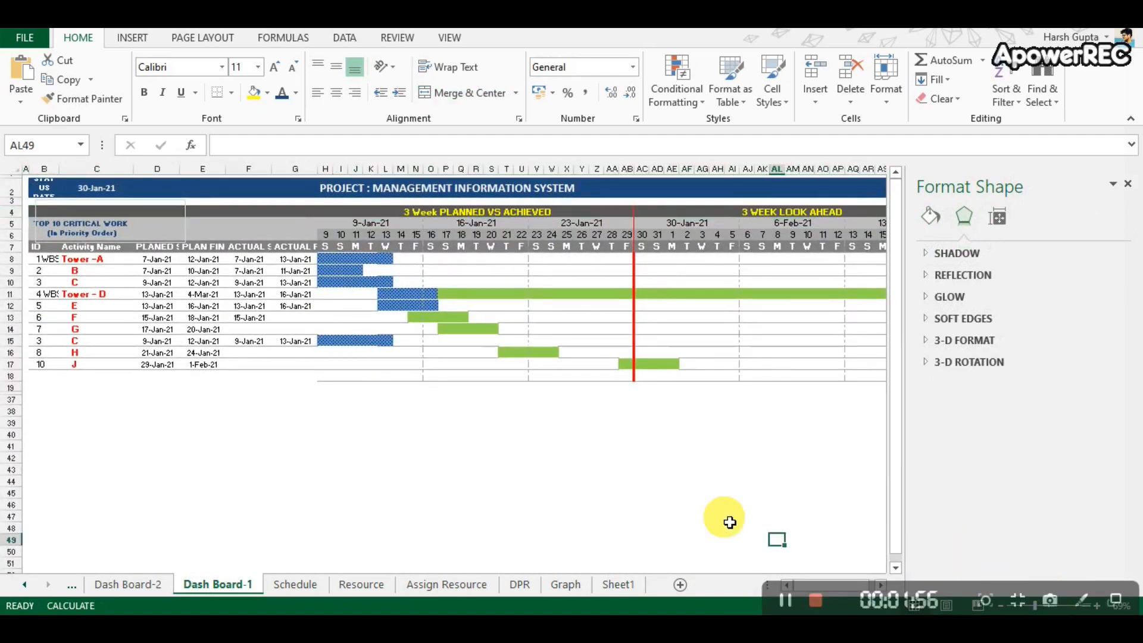
scroll(820, 587, "up", 3)
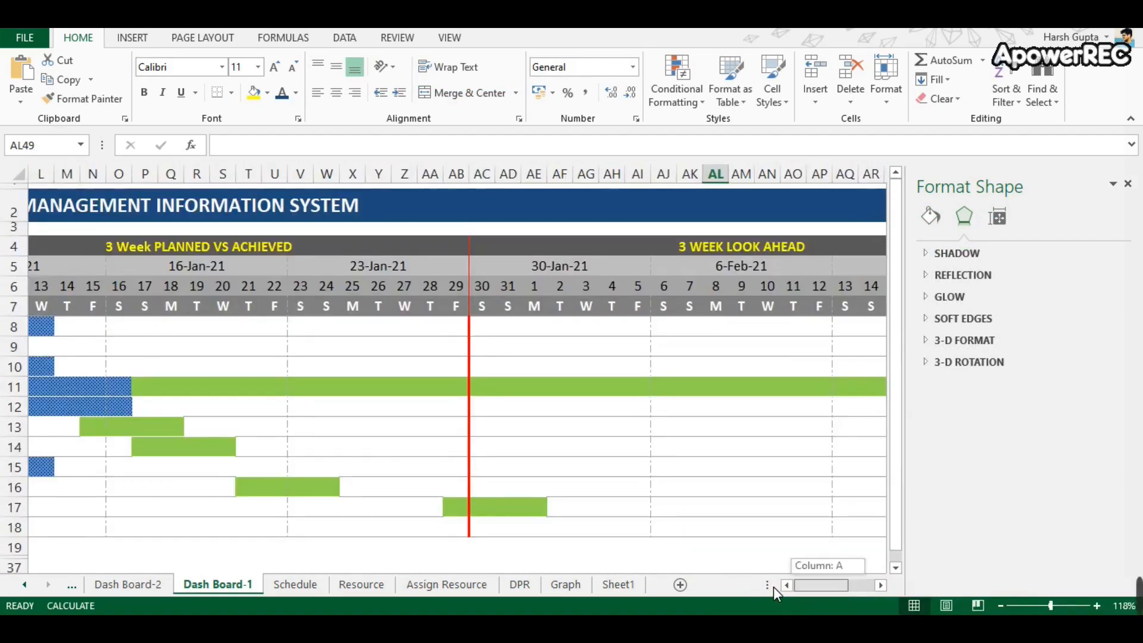
left_click_drag(820, 587, 658, 574)
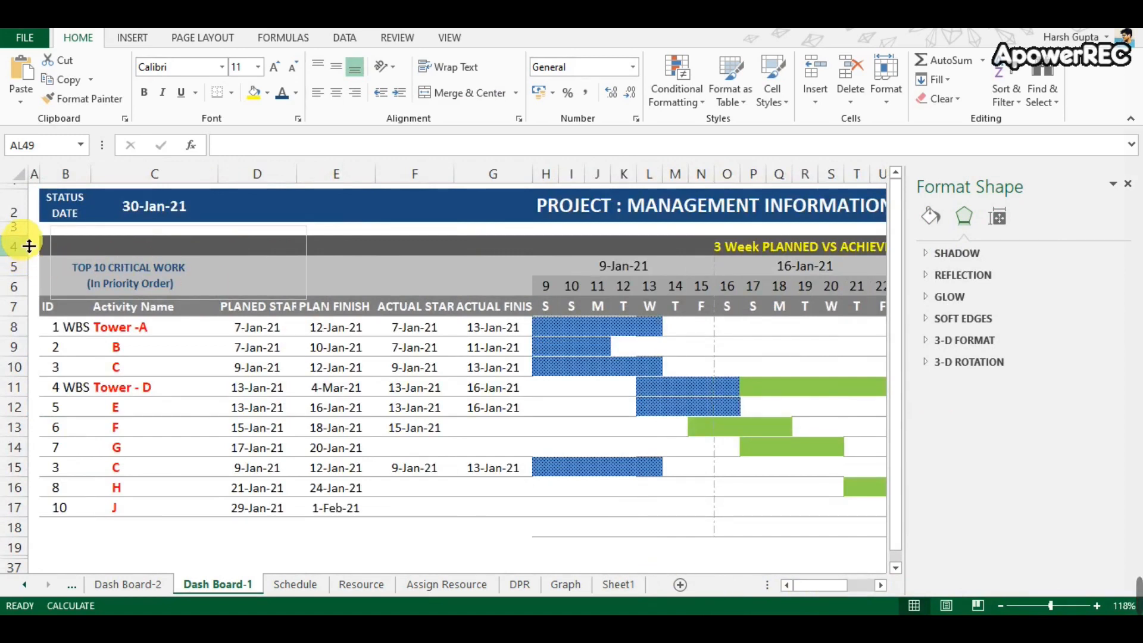
Try inserting a row above row 3 of Dash Board-1 and undo the insertion.
left_click(14, 227)
right_click(18, 228)
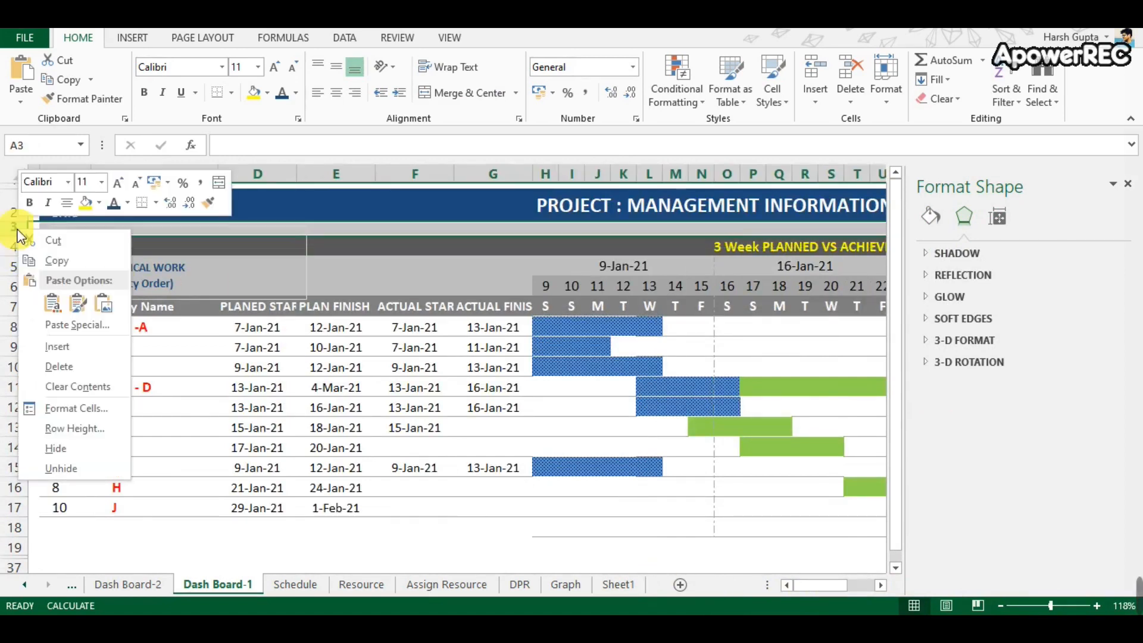
left_click(38, 347)
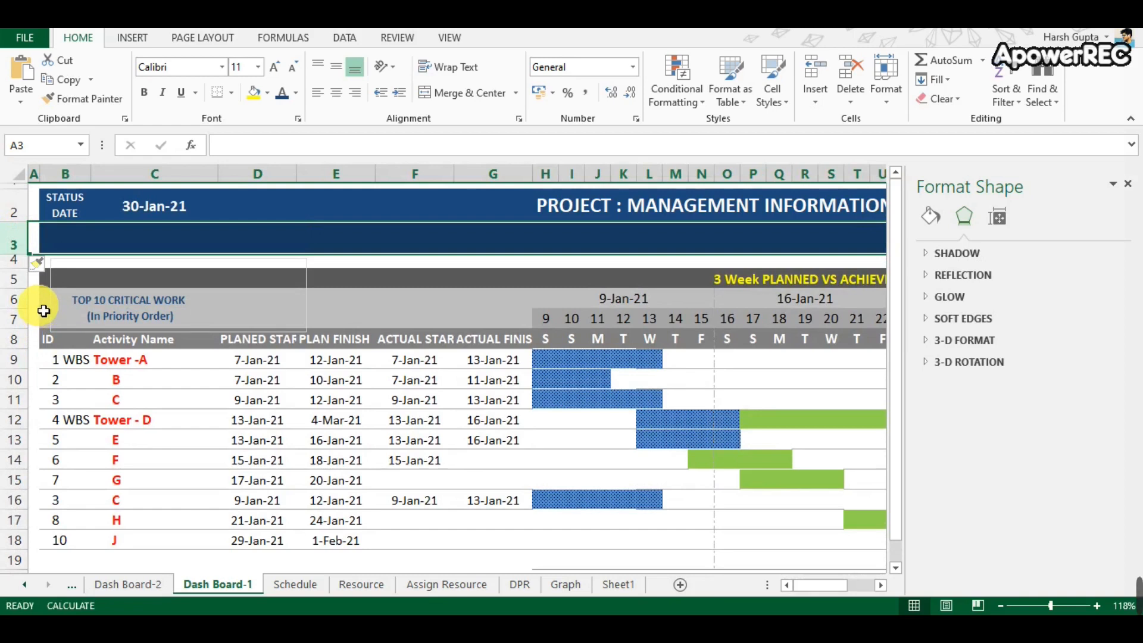
key("ctrl+z")
Insert a row above the dark planned-versus-achieved header in row 4 and greatly increase the height of row 3.
left_click(15, 246)
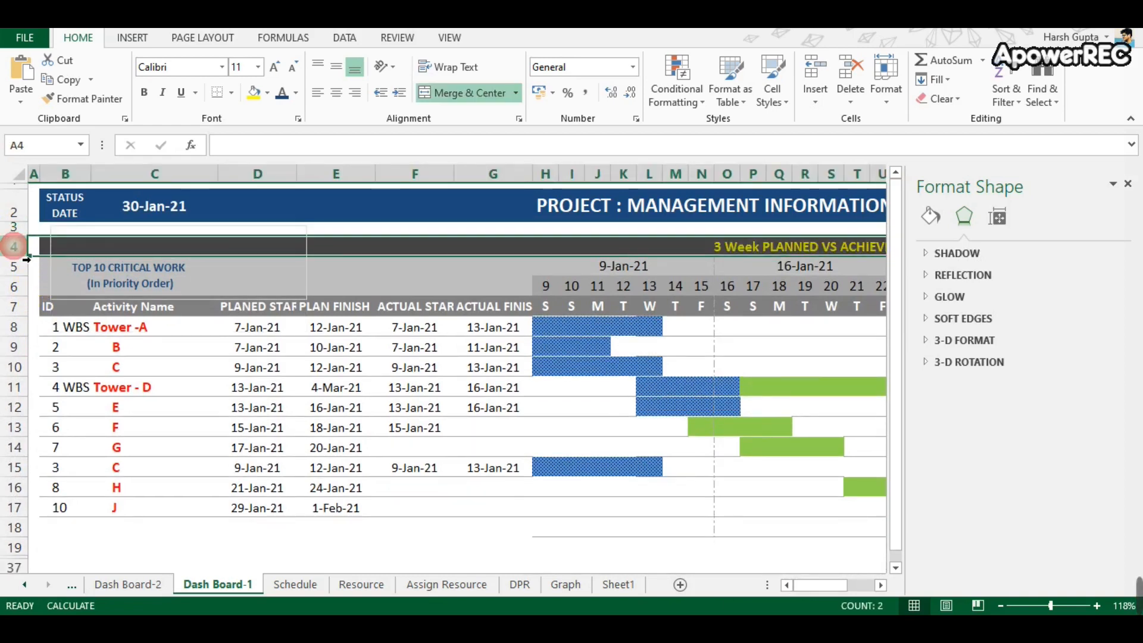
right_click(17, 247)
left_click(38, 361)
left_click_drag(21, 238, 18, 446)
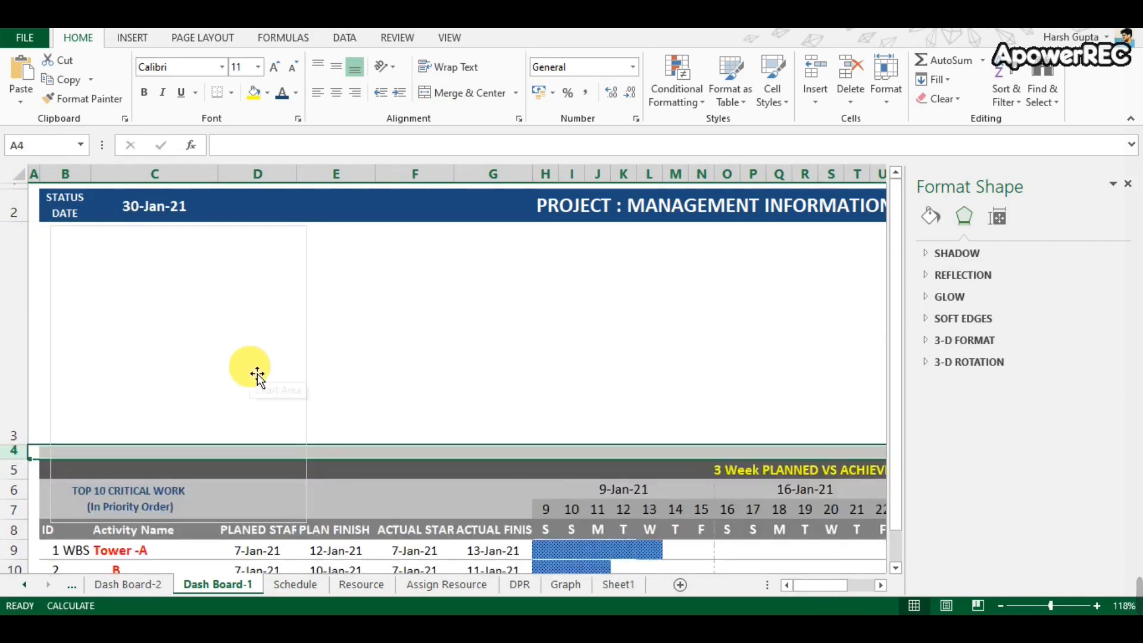
Delete the blank chart overlapping columns B to D below the project title, keeping cell K3 as the paste location.
left_click(635, 371)
left_click(306, 364)
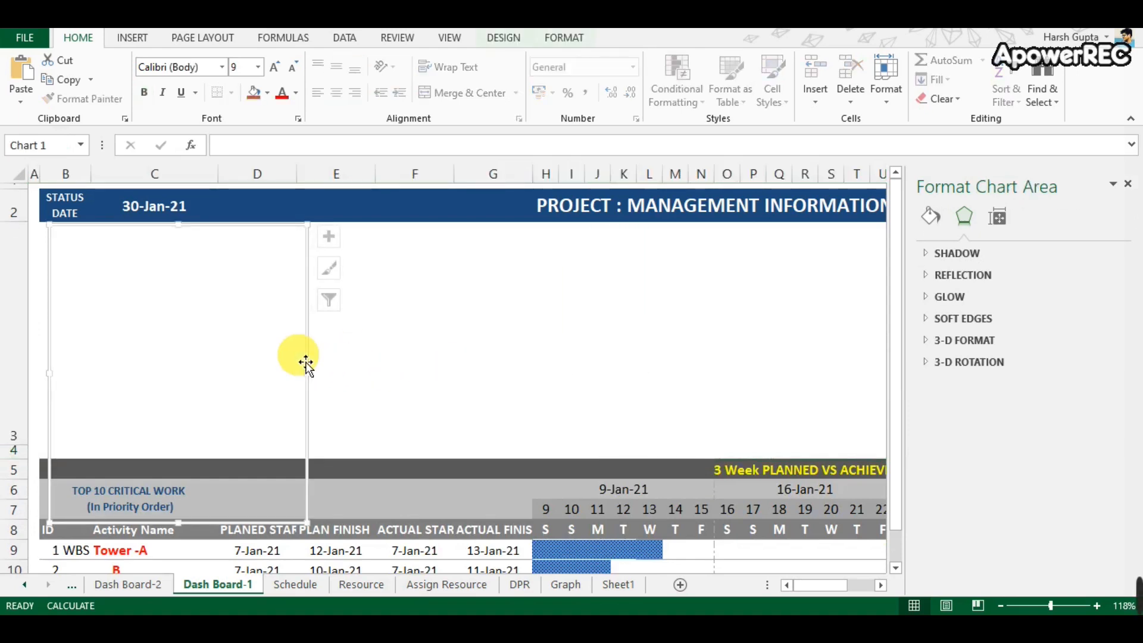
key("Escape")
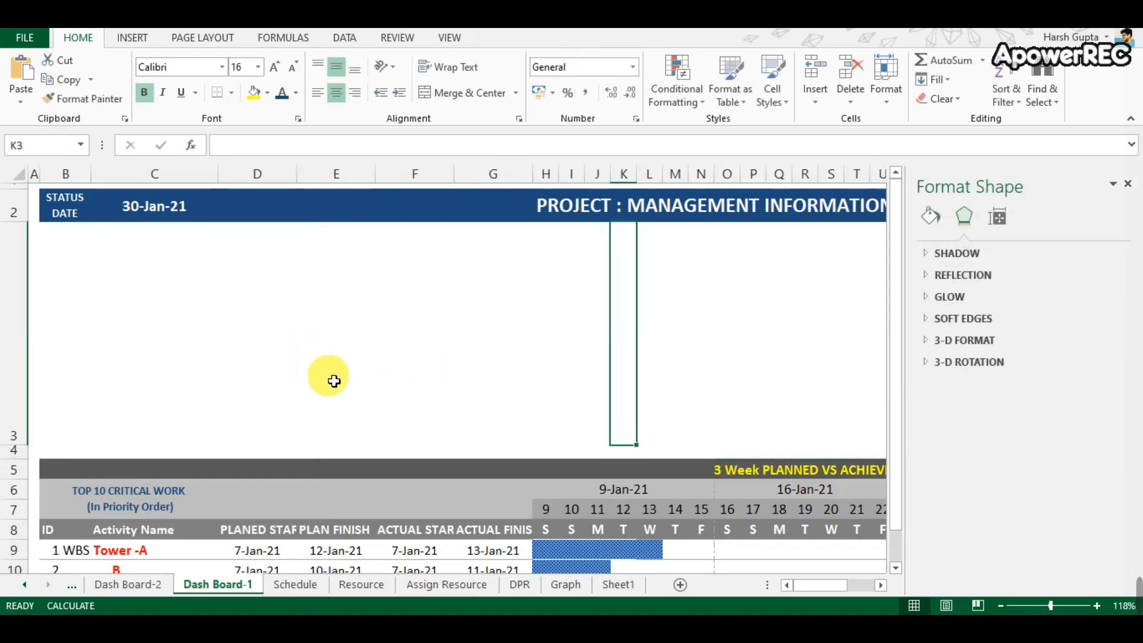
Paste the Time Performance chart and move it beneath the status date, starting at column B.
key("ctrl+v")
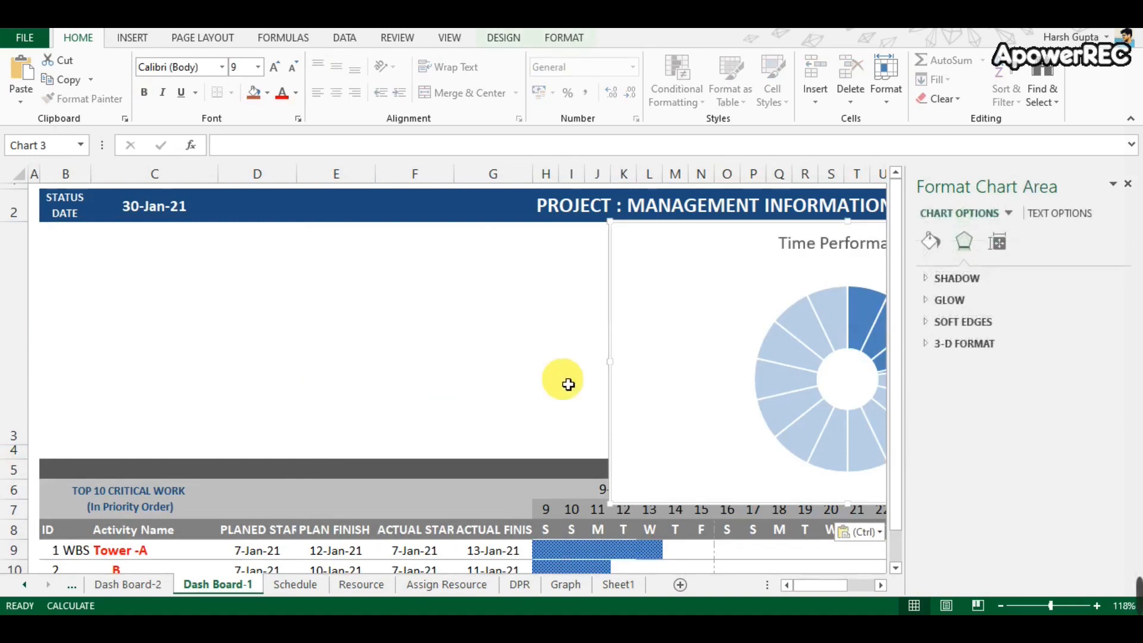
left_click_drag(616, 357, 162, 401)
left_click_drag(684, 383, 116, 388)
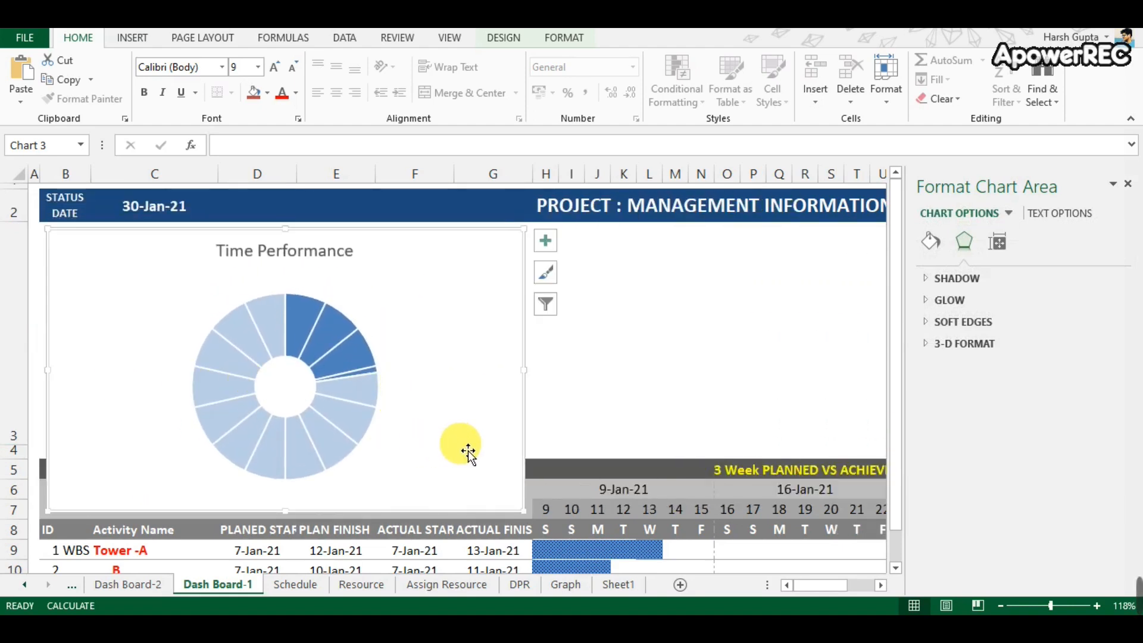
Increase the height of row 3 further and shorten the Time Performance chart so it ends above the row 5 header.
left_click_drag(30, 453, 27, 531)
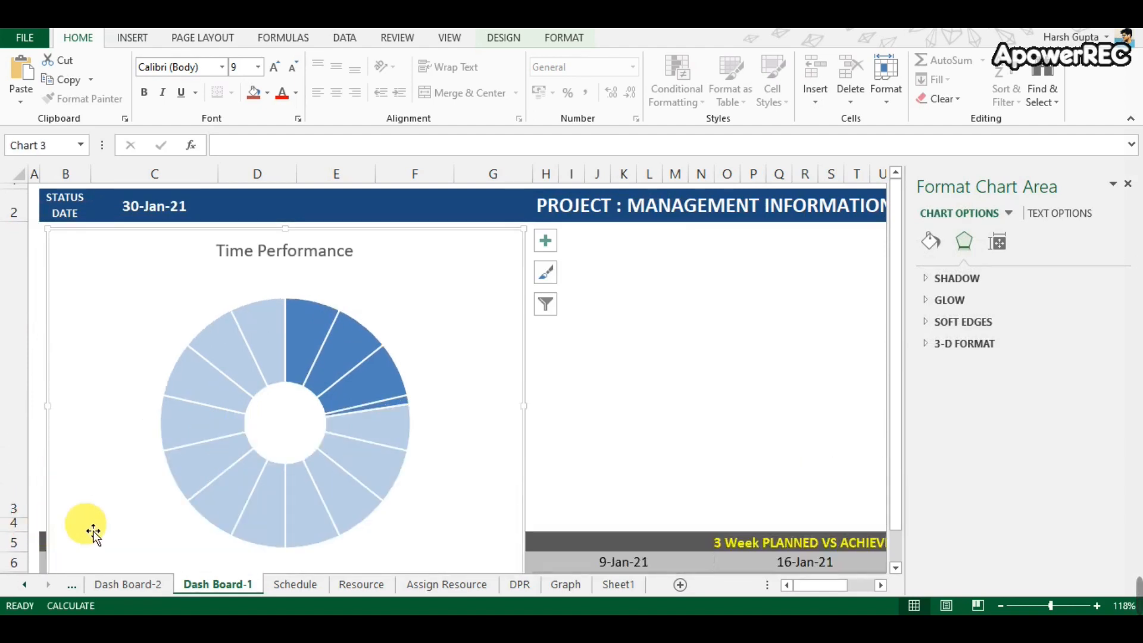
left_click_drag(896, 417, 897, 455)
left_click_drag(286, 250, 287, 195)
left_click_drag(898, 454, 898, 375)
Set the chart area of the Time Performance chart to no fill.
right_click(474, 440)
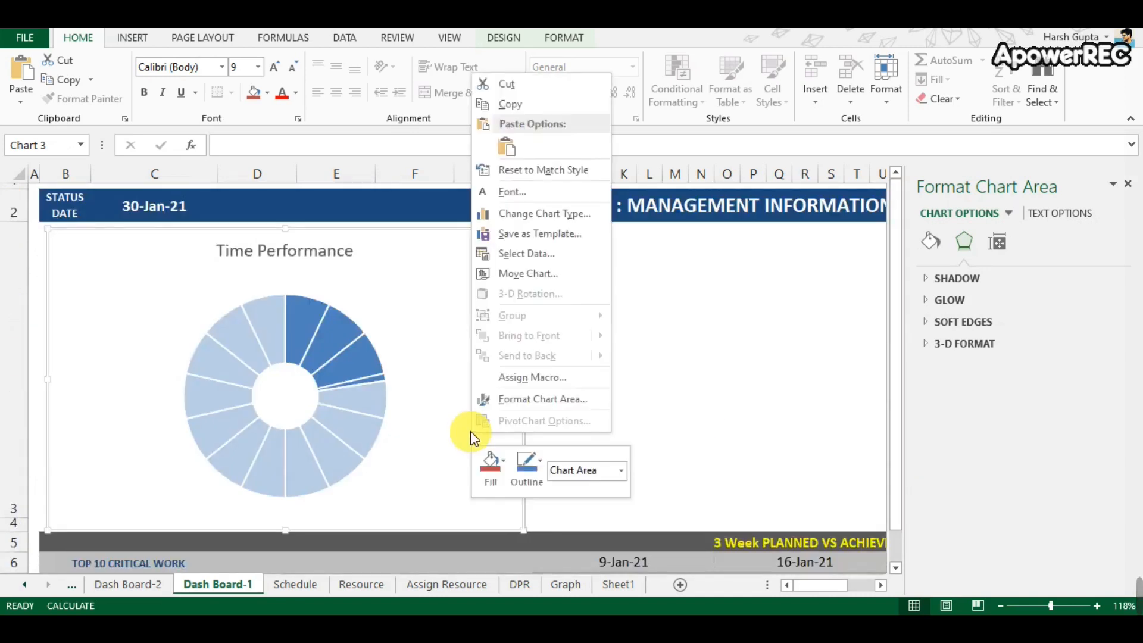
left_click(505, 404)
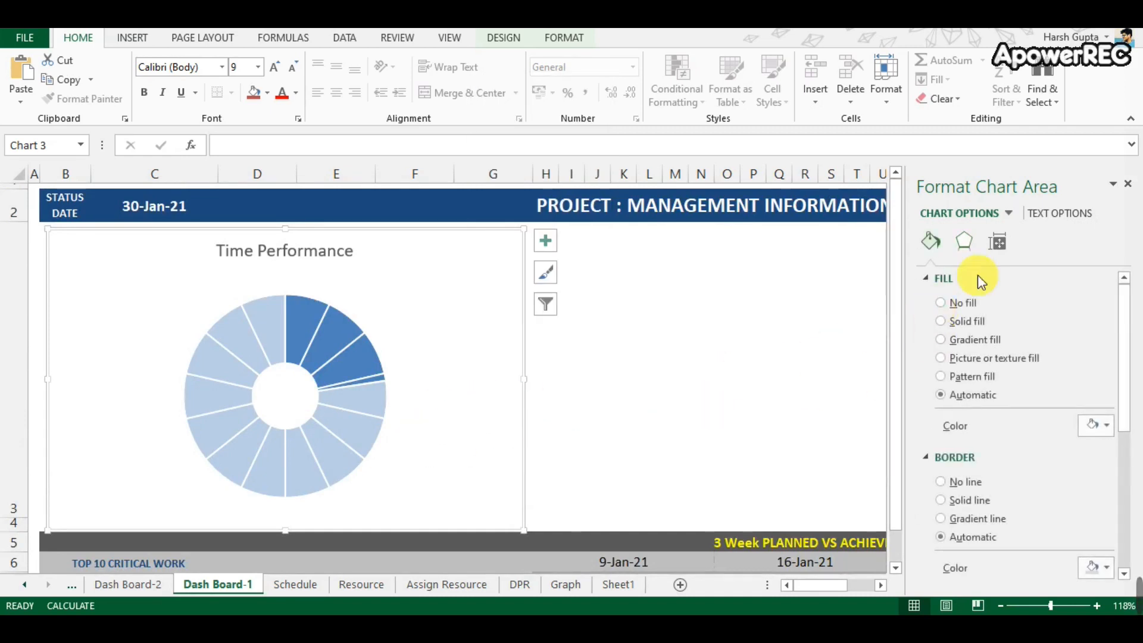
left_click(942, 302)
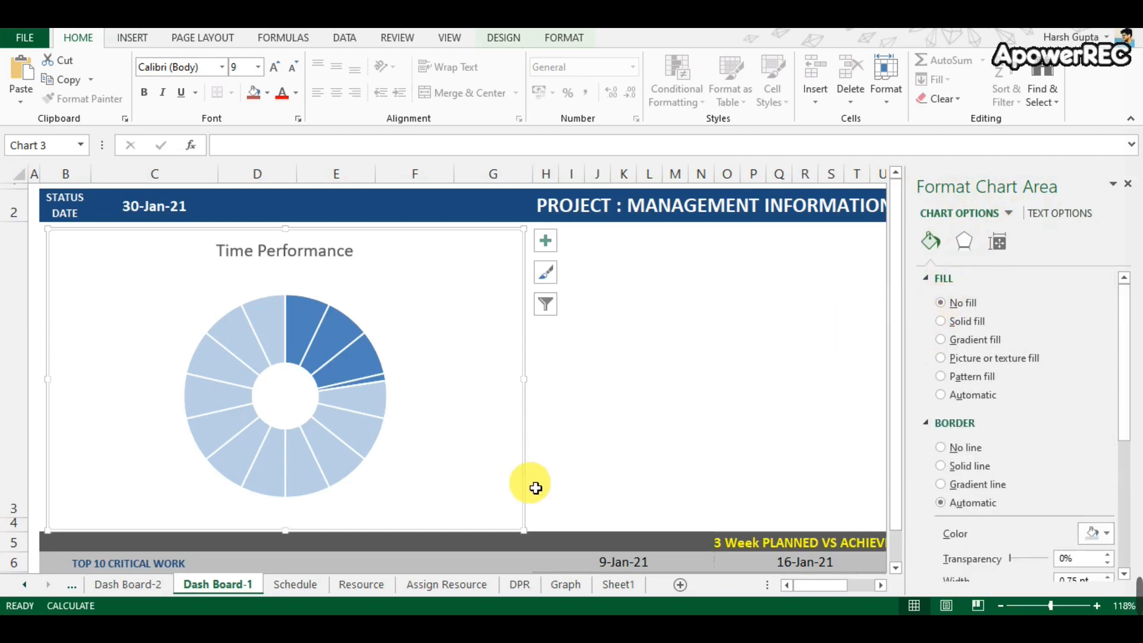
Narrow the Time Performance chart to span about columns B to F, close the formatting pane and deselect the chart.
left_click_drag(535, 542, 526, 566)
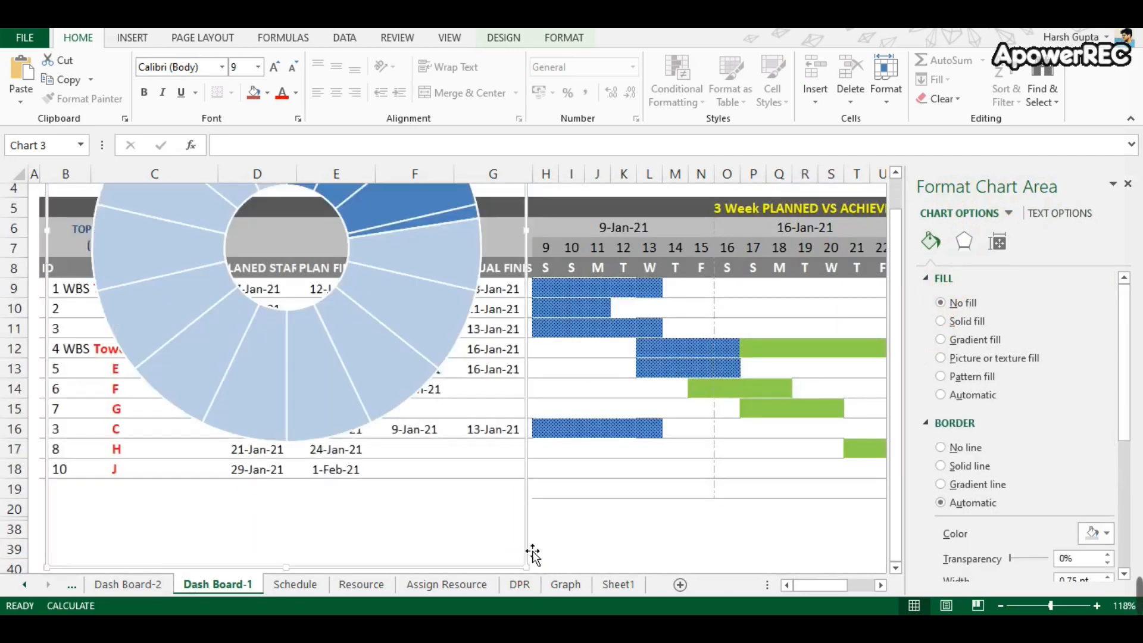
left_click(531, 553)
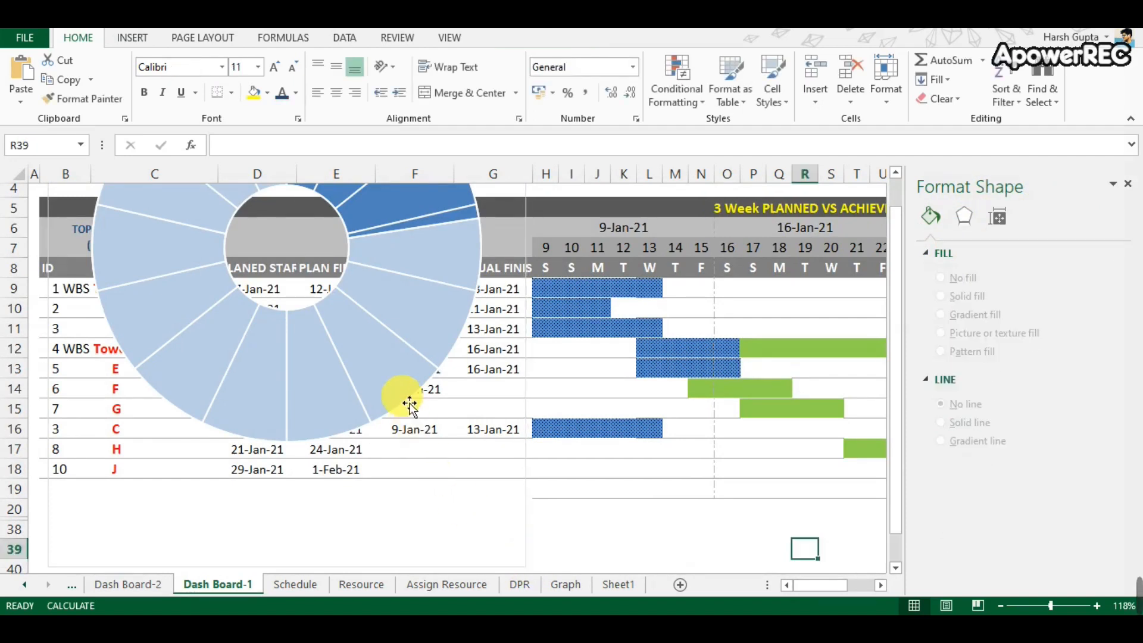
left_click(401, 405)
left_click_drag(529, 572, 421, 218)
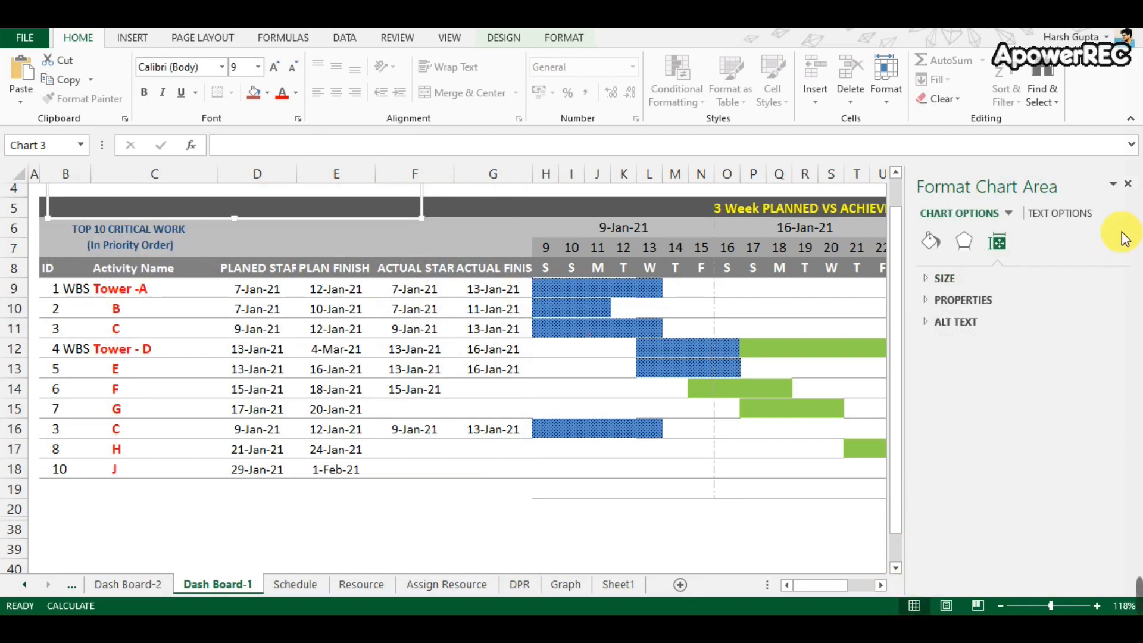
left_click(1130, 185)
left_click_drag(1131, 474, 1140, 347)
left_click(556, 464)
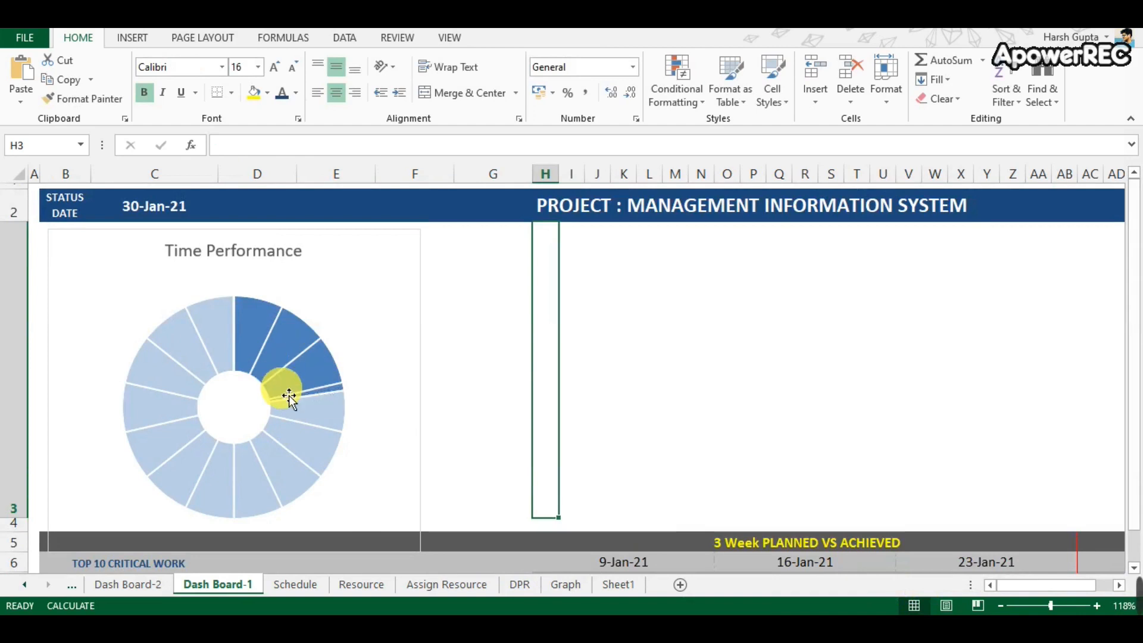
Move the doughnut up directly beneath the Time Performance title and reduce the height of row 3.
left_click(254, 322)
left_click_drag(244, 428, 245, 390)
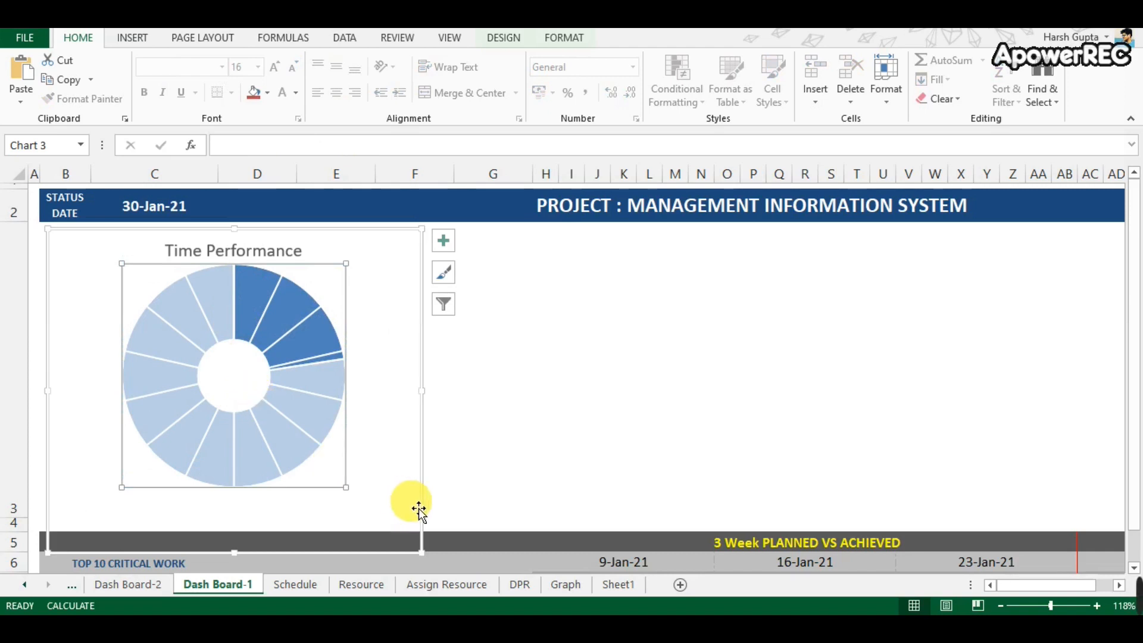
left_click(472, 505)
left_click_drag(23, 527, 24, 492)
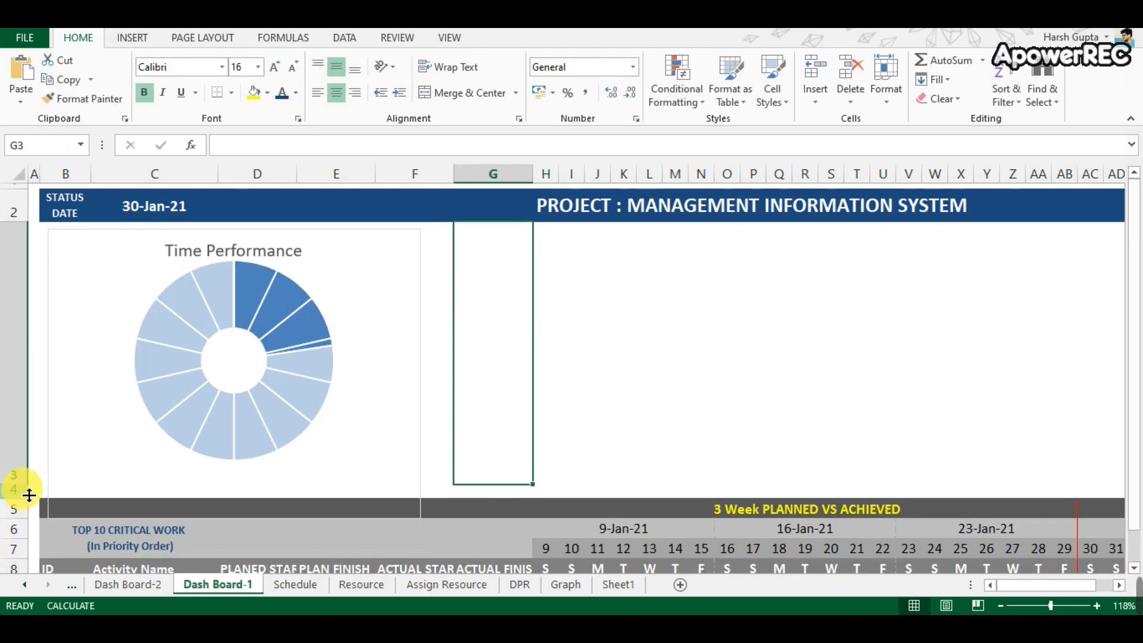
Enlarge the doughnut's plot area so it fills the chart down to just above row 5, and deselect the chart.
left_click(233, 447)
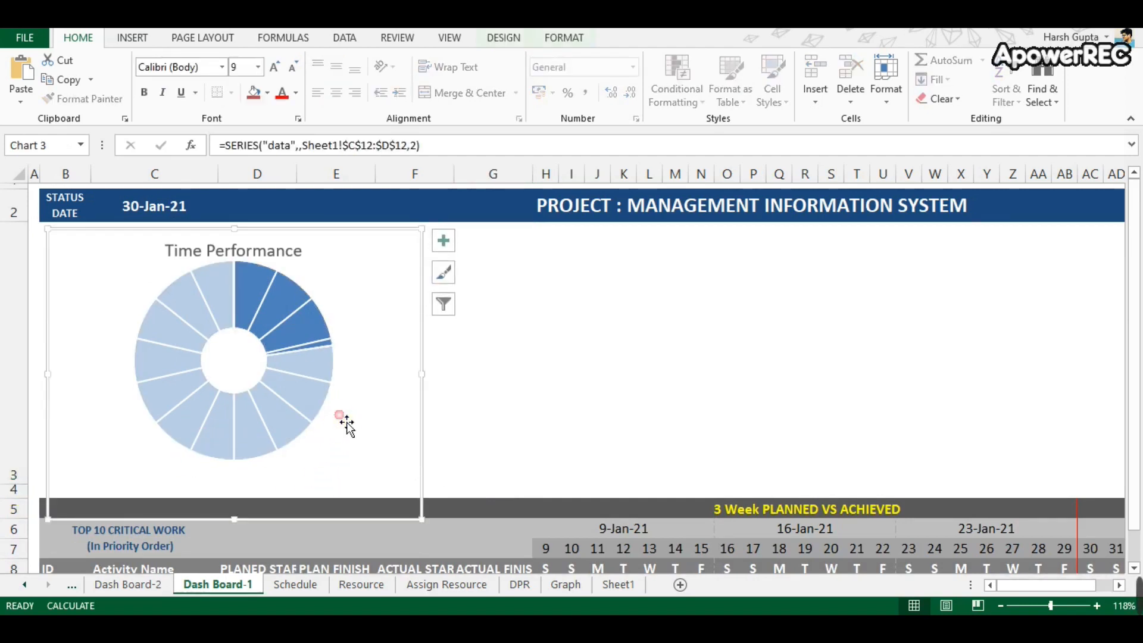
left_click(243, 368)
left_click_drag(341, 464, 369, 493)
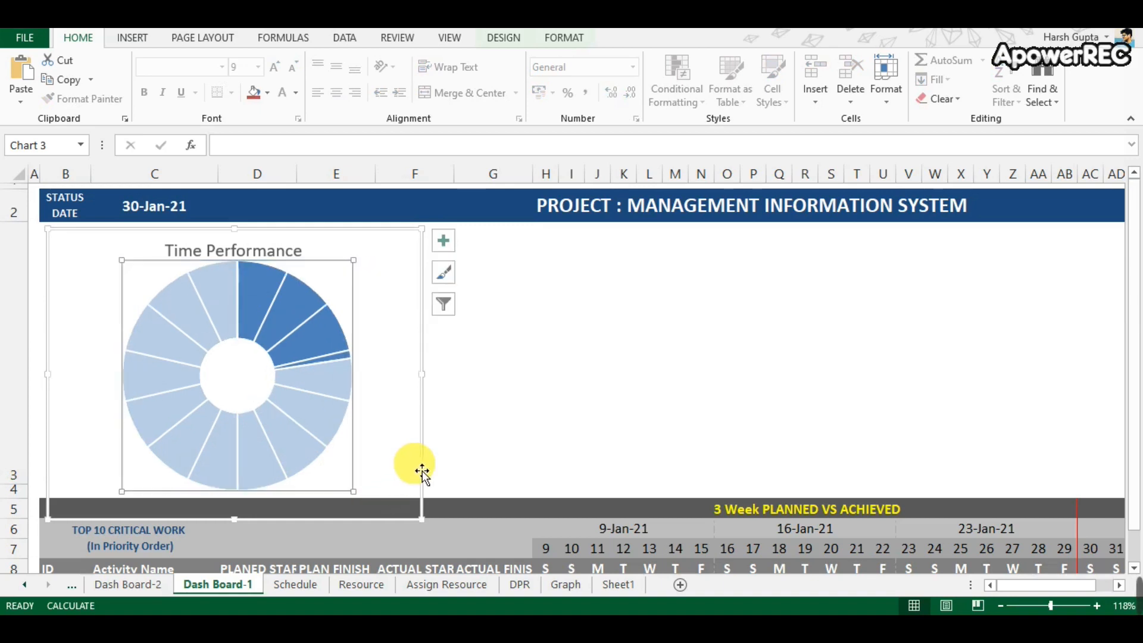
left_click(541, 400)
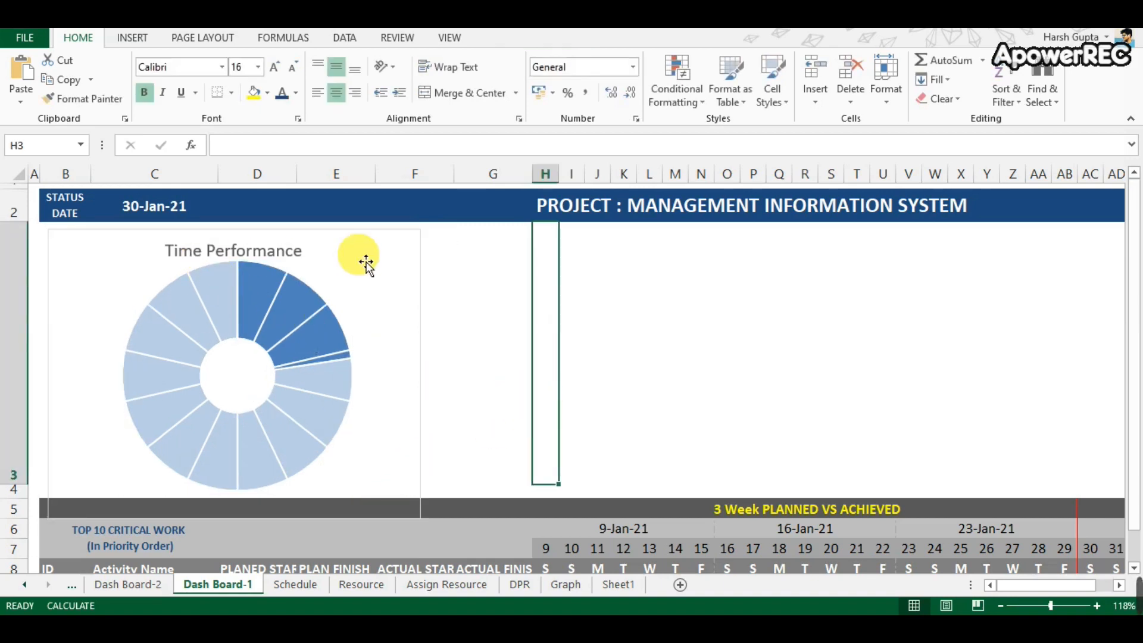
Copy cell E12 of Sheet1 onto Dash Board-1 as a linked picture, enlarged to 1.48 cm wide in the doughnut's hole.
left_click(620, 584)
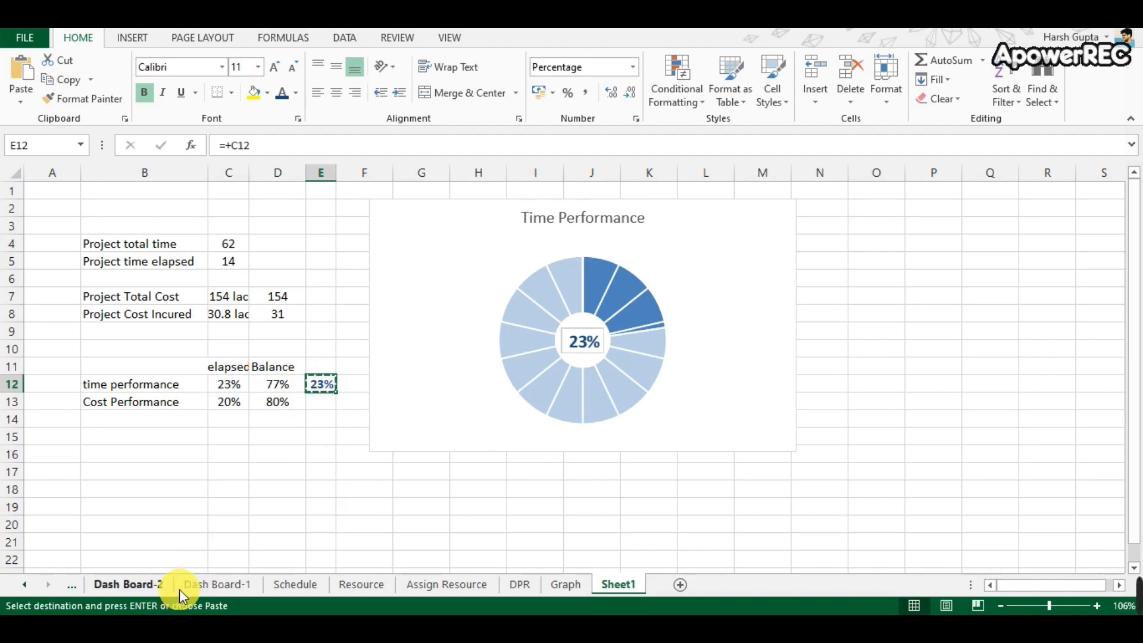
left_click(195, 590)
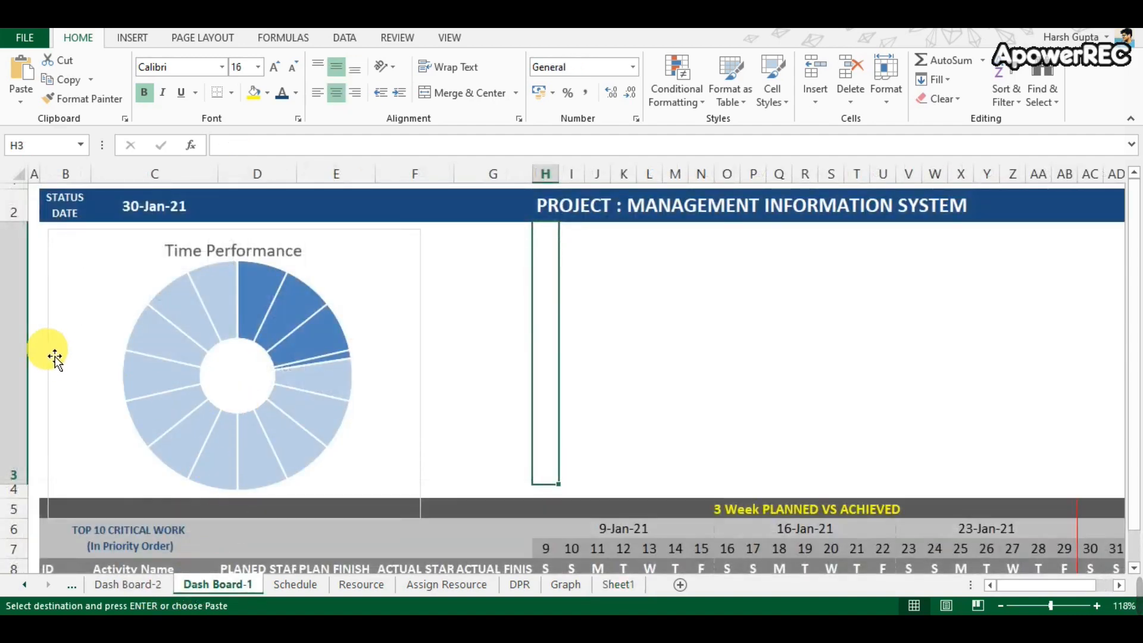
left_click(683, 332)
right_click(683, 329)
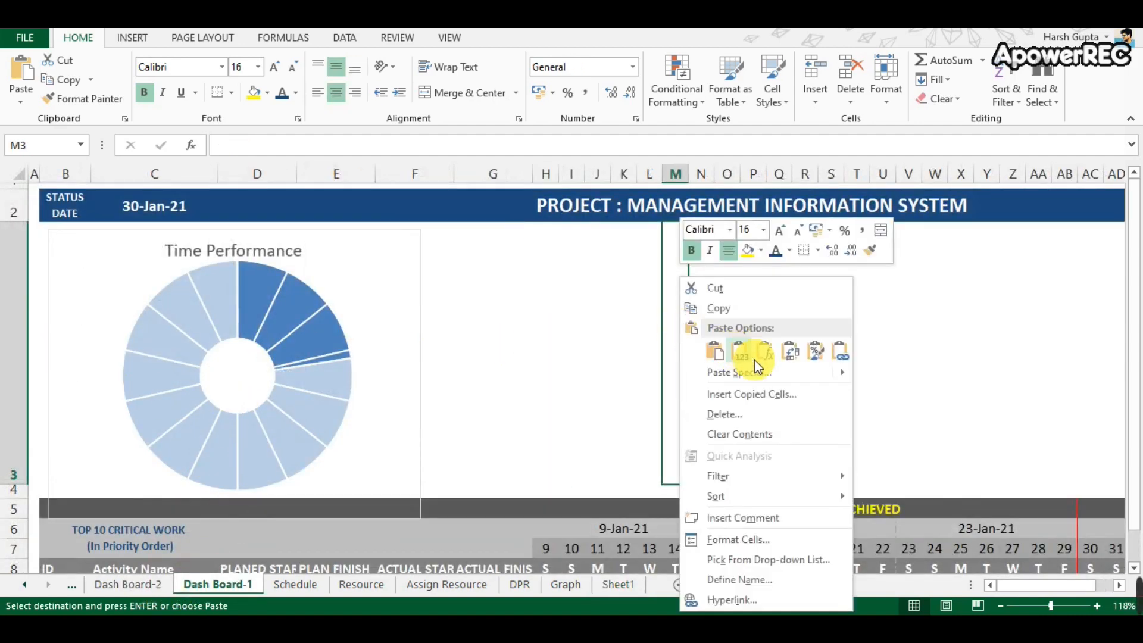
mouse_move(841, 375)
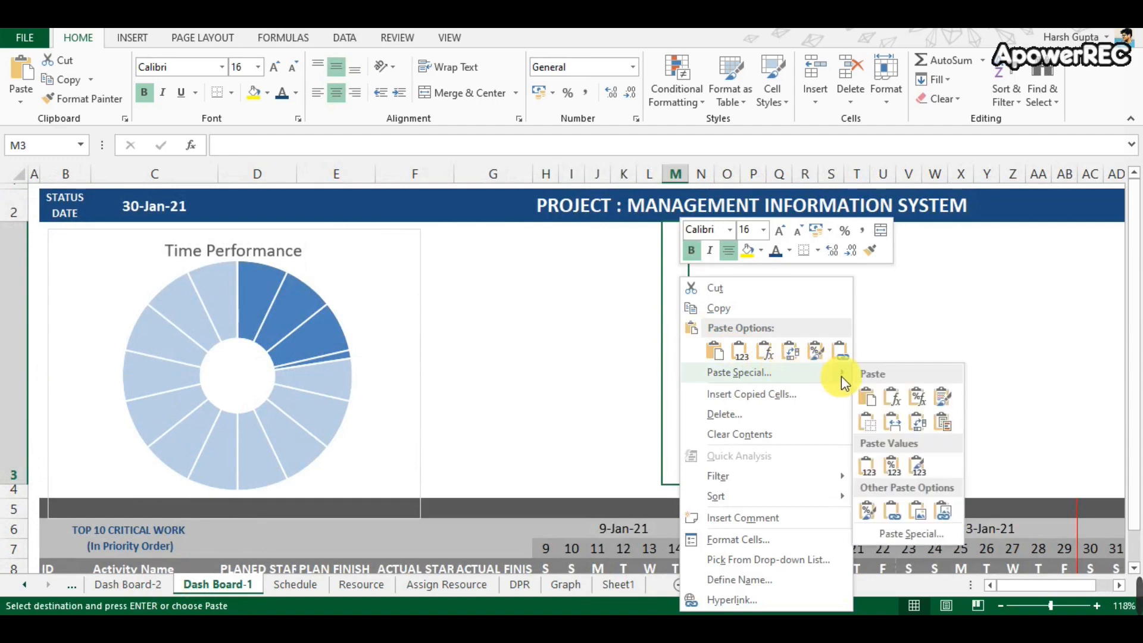
left_click(942, 512)
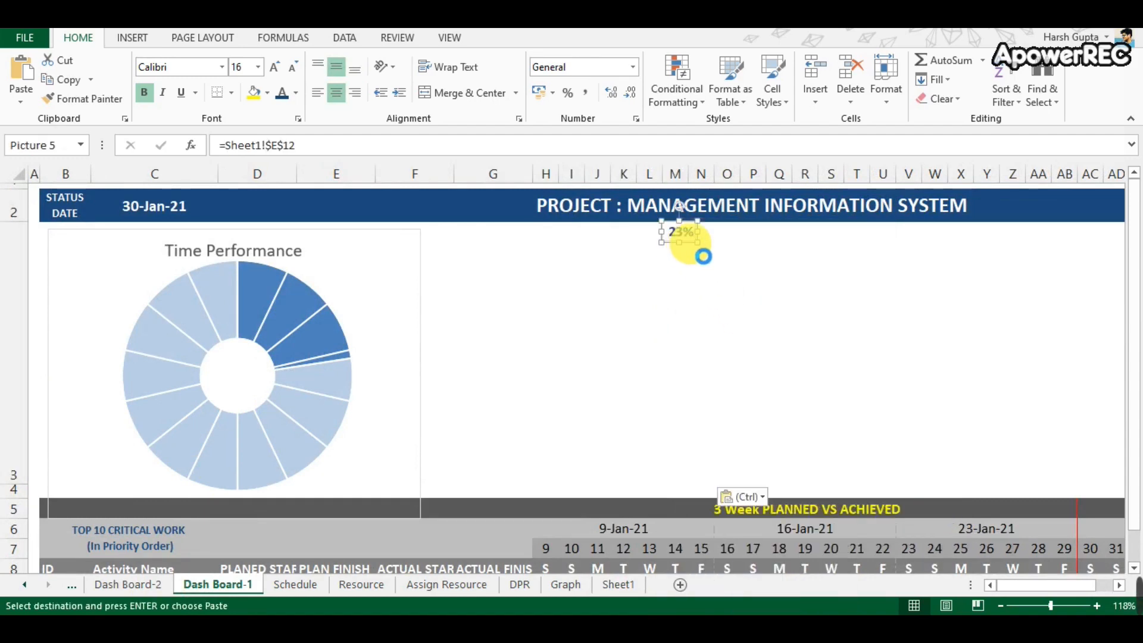
left_click_drag(698, 252, 696, 257)
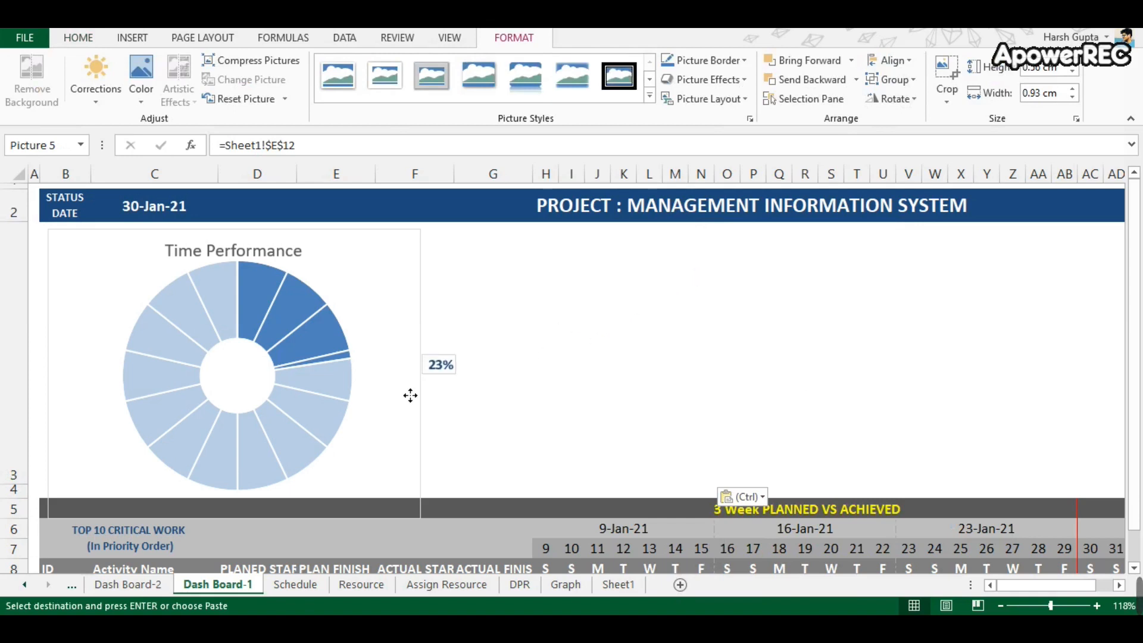
left_click_drag(239, 387, 266, 405)
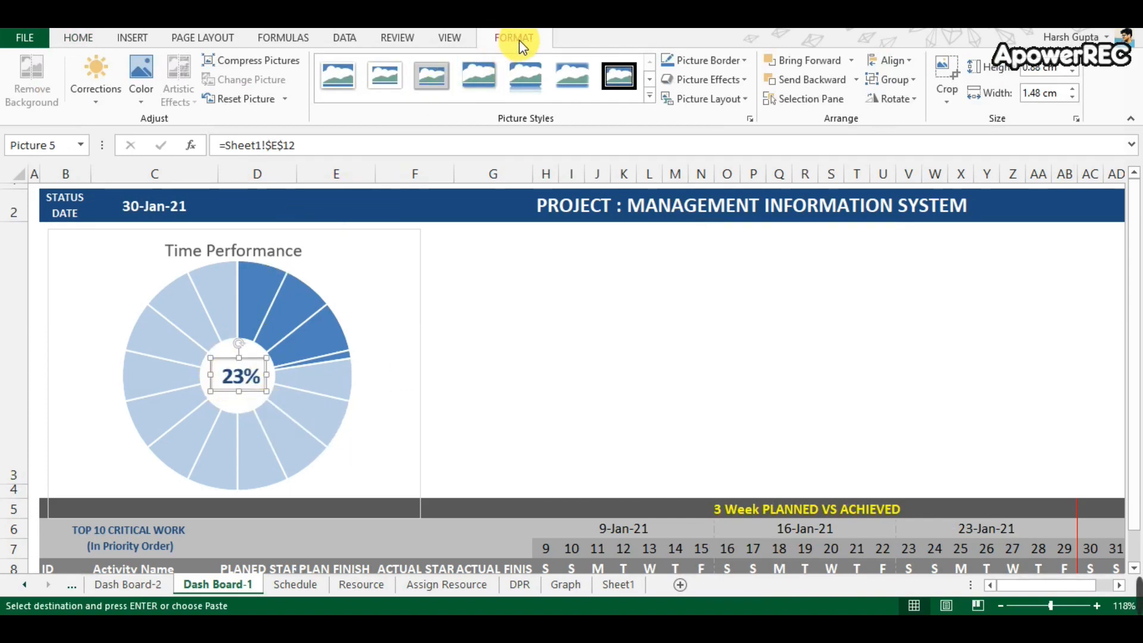
Remove the outline of the linked percentage picture and give it a plain picture style without frame or shadow.
left_click(342, 80)
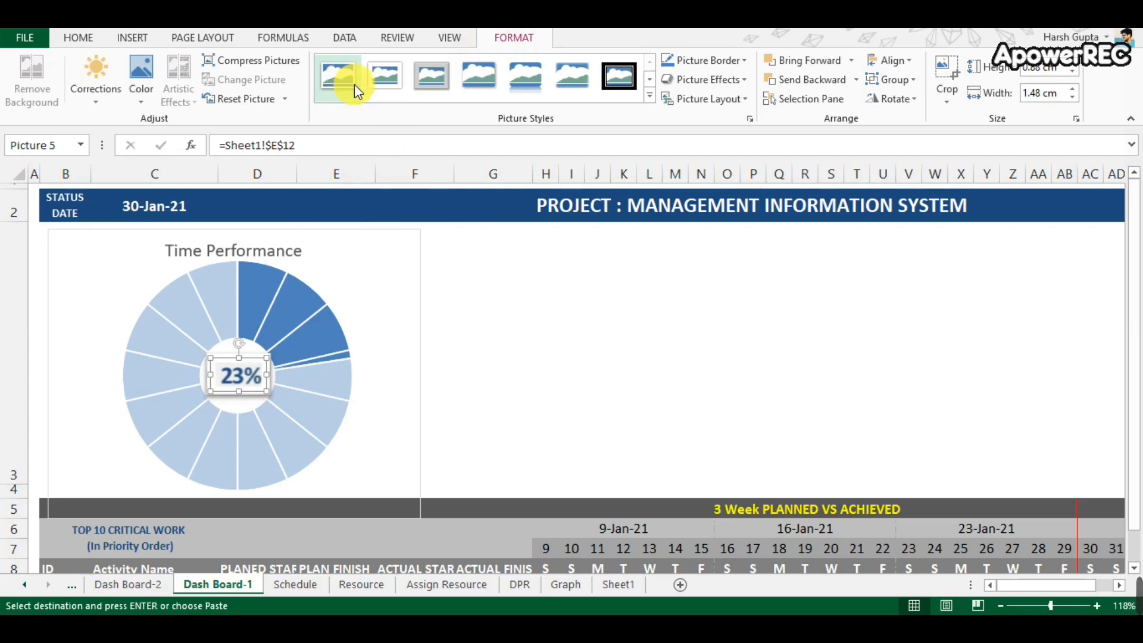
left_click(701, 63)
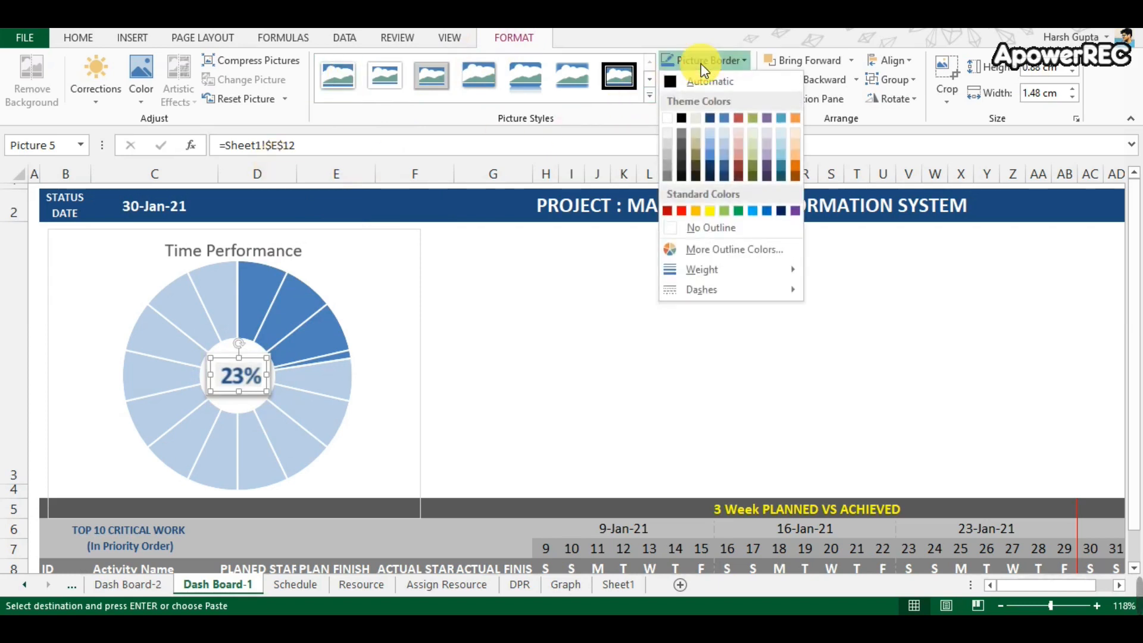
left_click(714, 231)
left_click(647, 326)
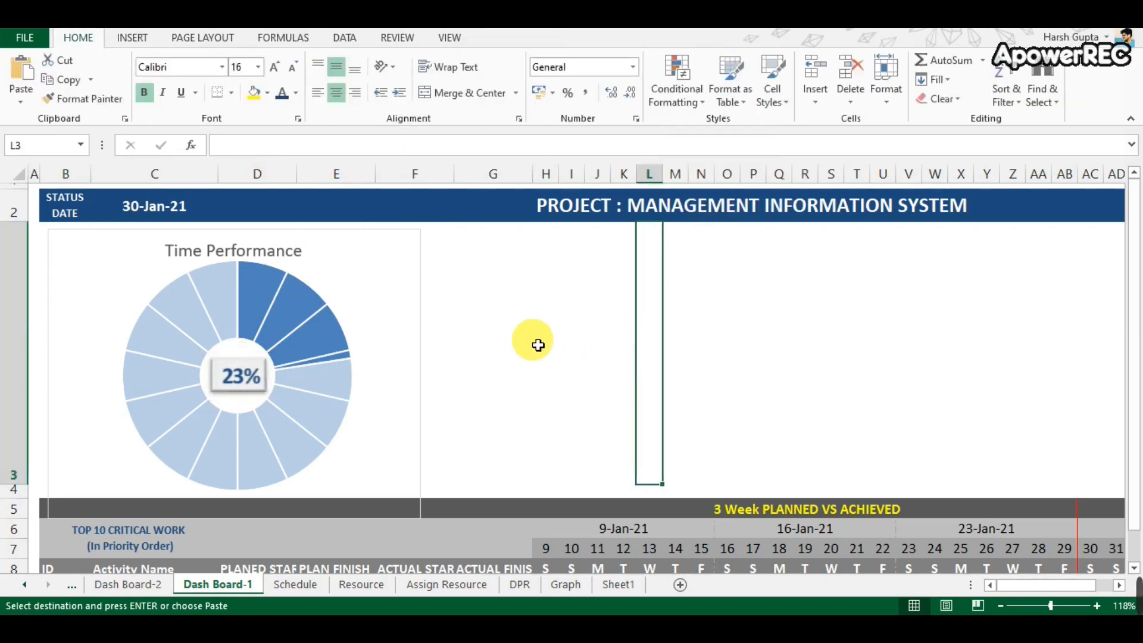
left_click(248, 392)
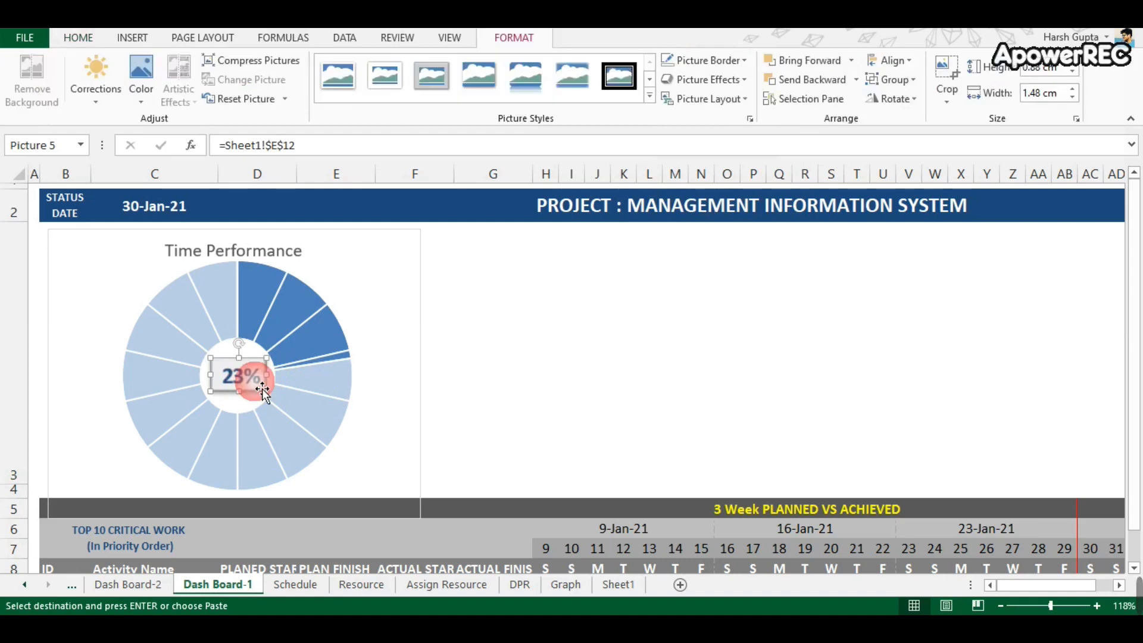
left_click(387, 84)
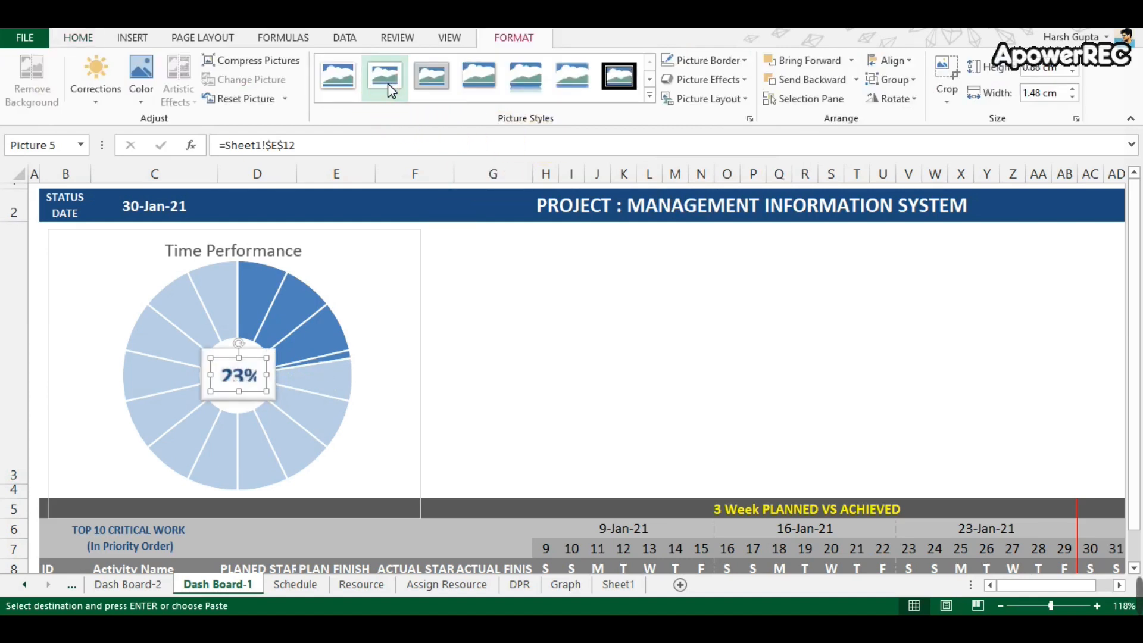
left_click(650, 95)
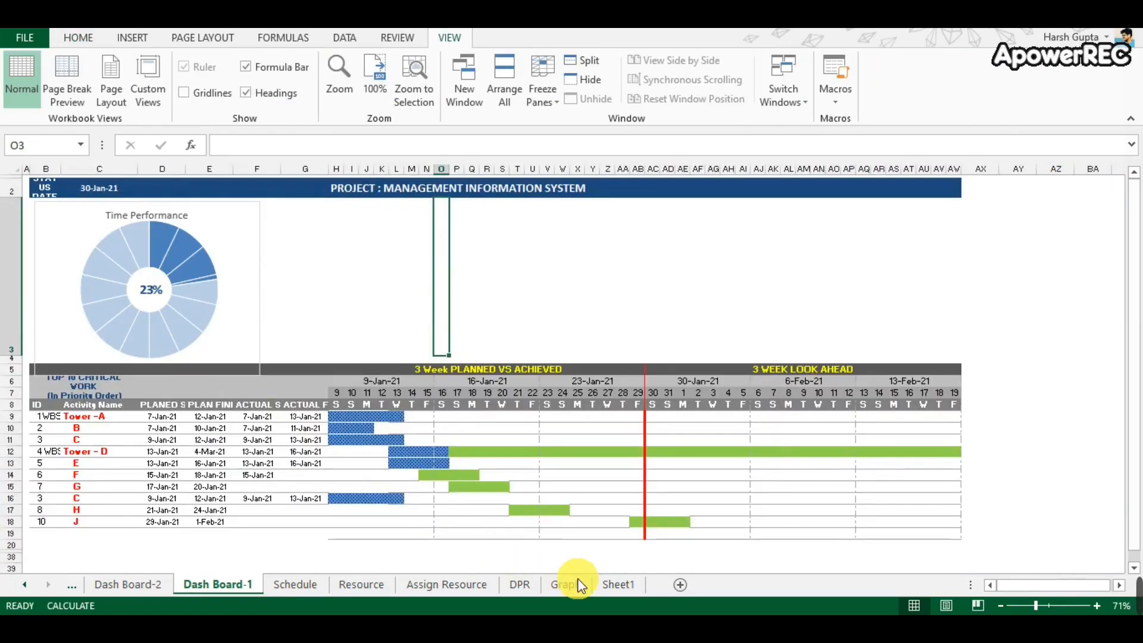
Insert a doughnut chart on Sheet1 from the Cost Performance values in C13:D13.
left_click(623, 589)
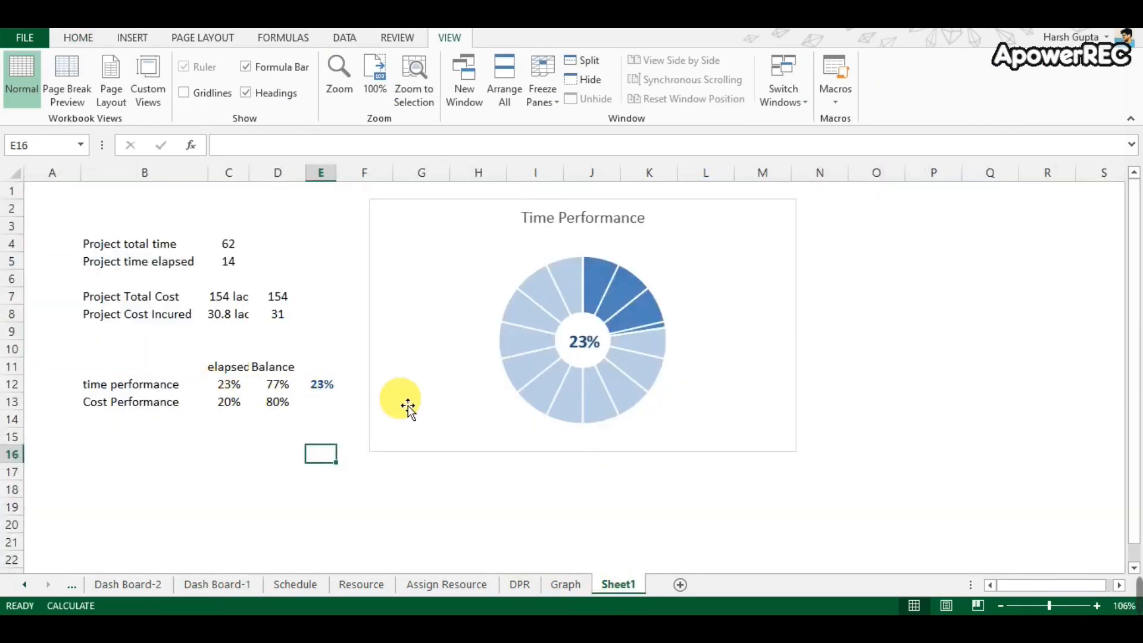
left_click(184, 403)
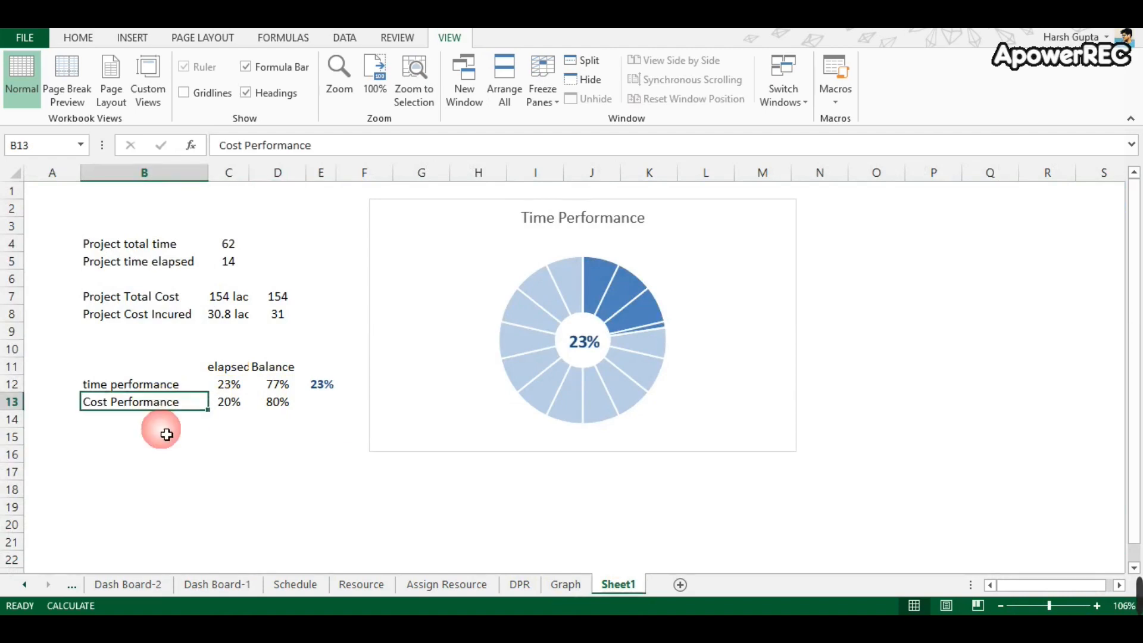
left_click_drag(229, 401, 277, 402)
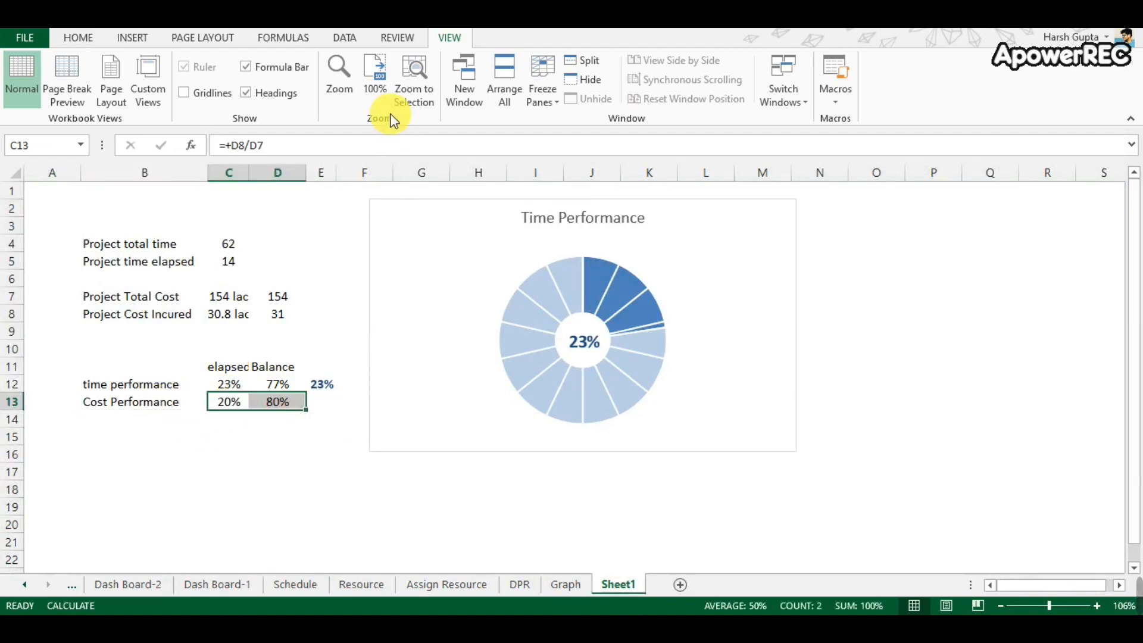
left_click(144, 42)
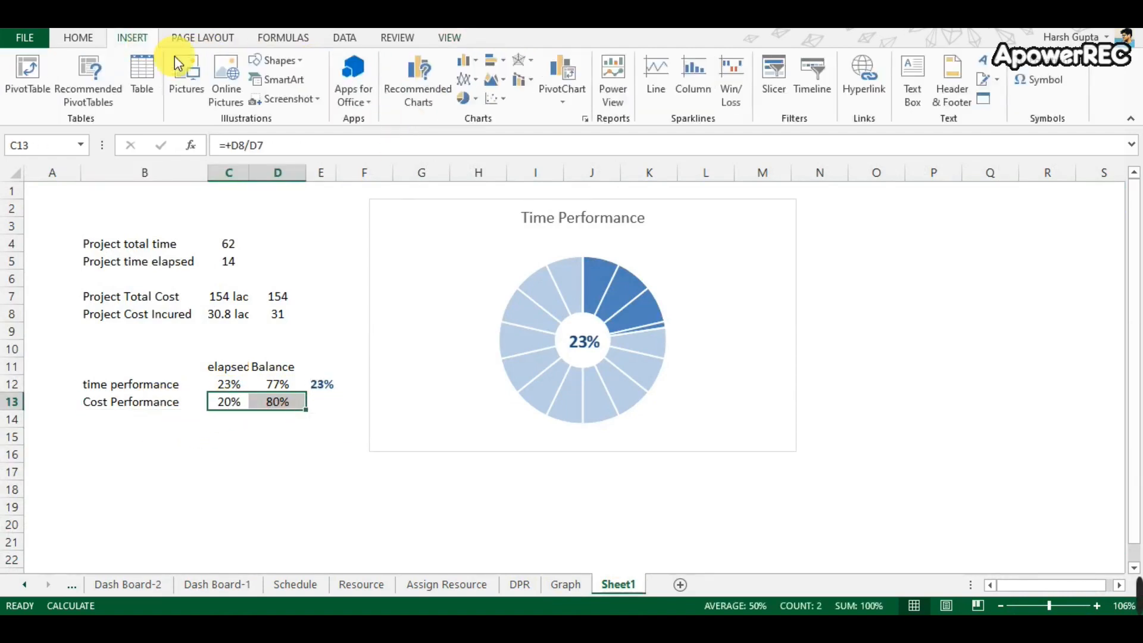
left_click(467, 99)
left_click(494, 280)
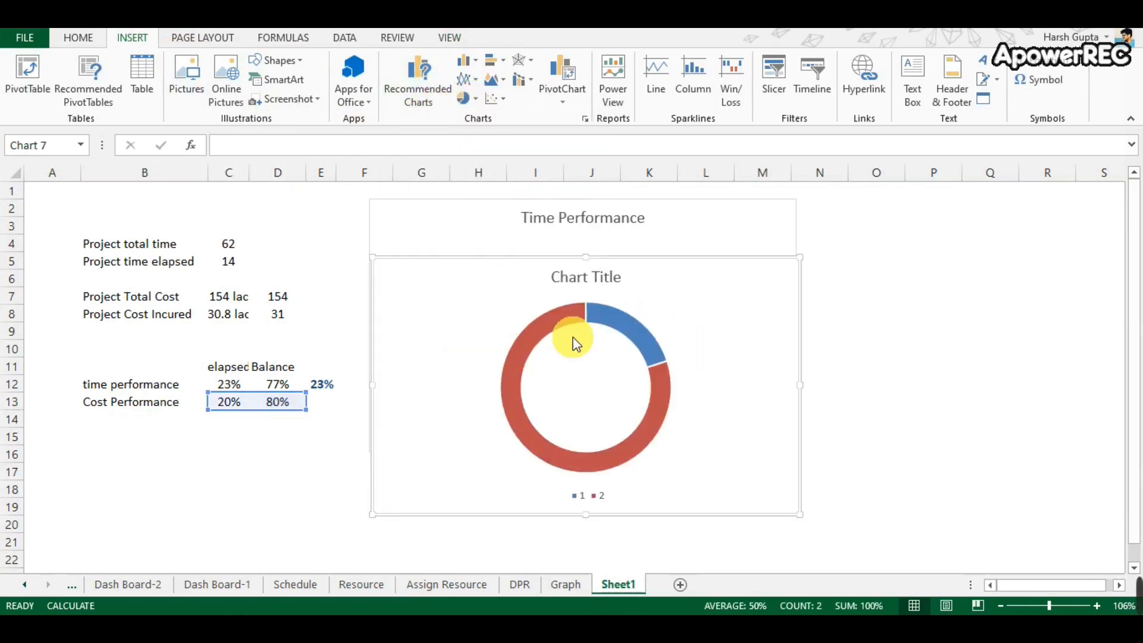
Edit the new doughnut's existing series, naming it "formtting" and setting its values to an array of fifteen 1s.
left_click(612, 330)
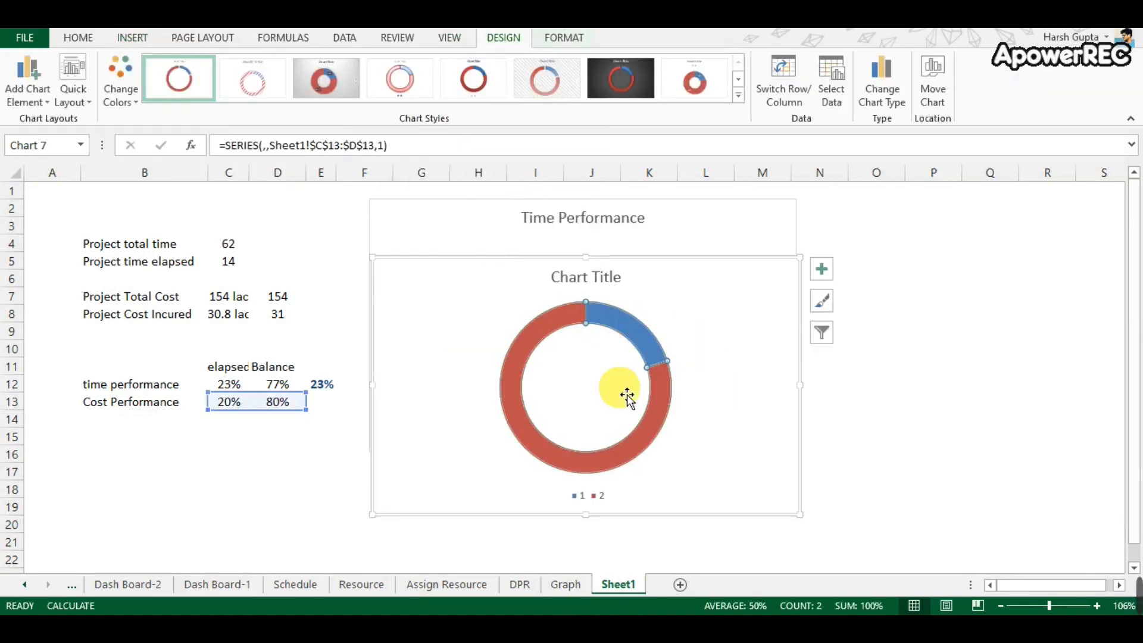
right_click(654, 344)
left_click(684, 405)
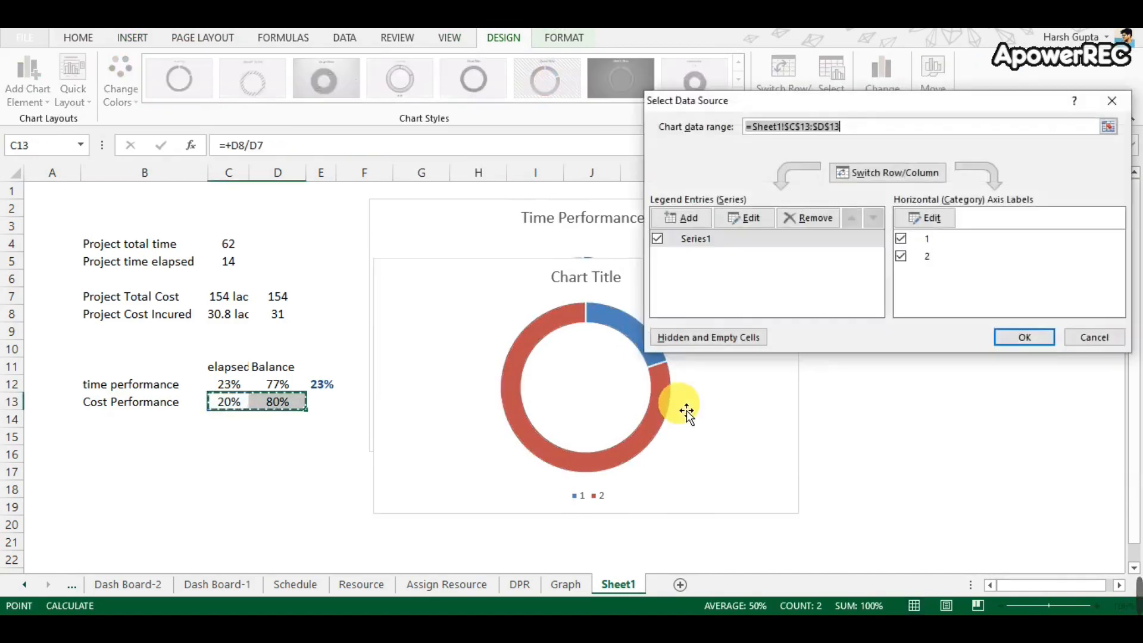
left_click(739, 220)
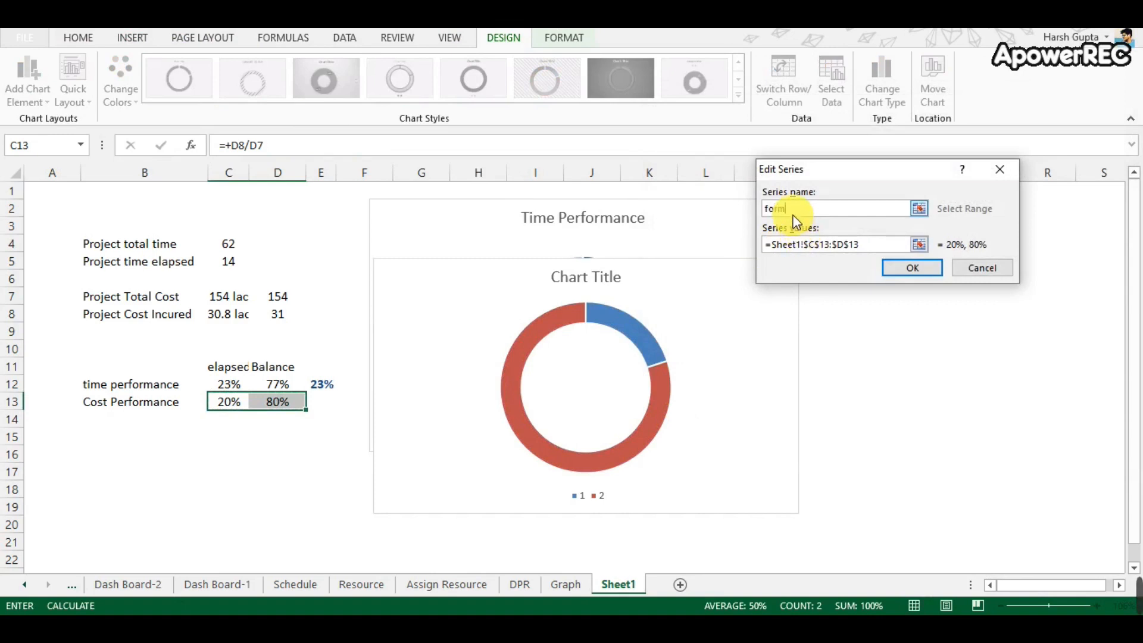
double_click(847, 244)
triple_click(874, 256)
left_click(718, 246)
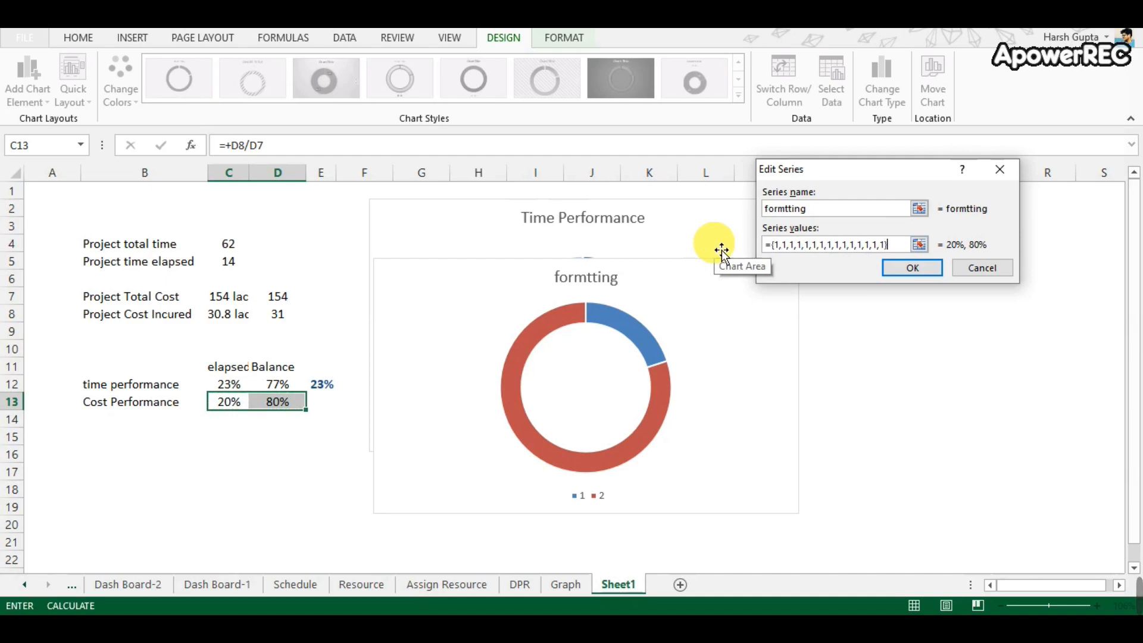
left_click(899, 268)
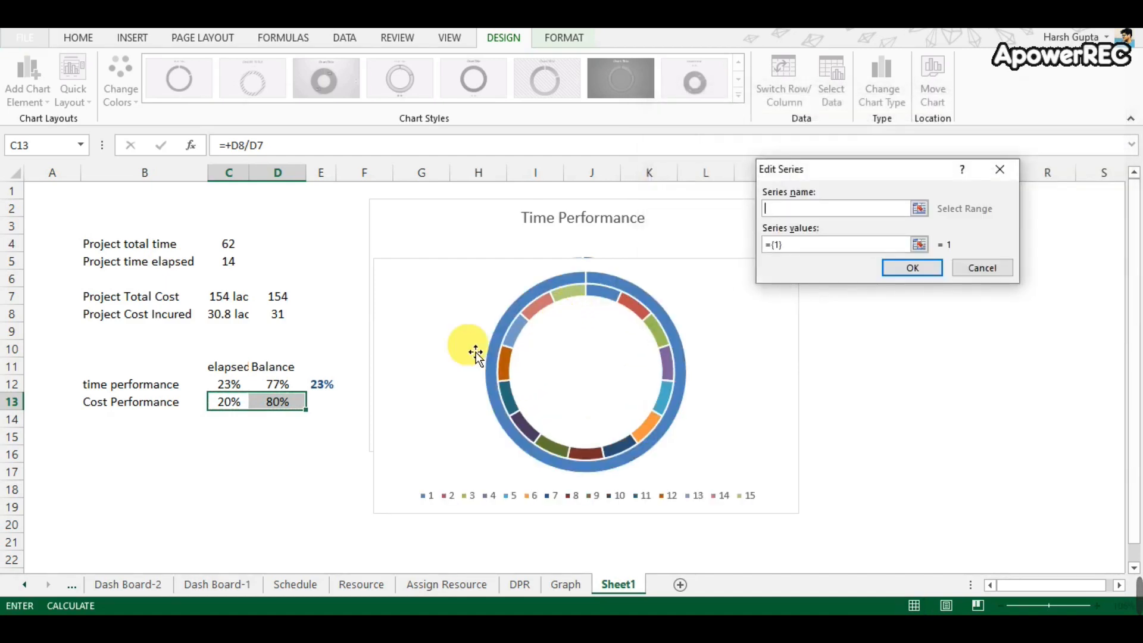
Add a second series named "data" with the values from Sheet1 C13:D13 and accept the data source.
type("da")
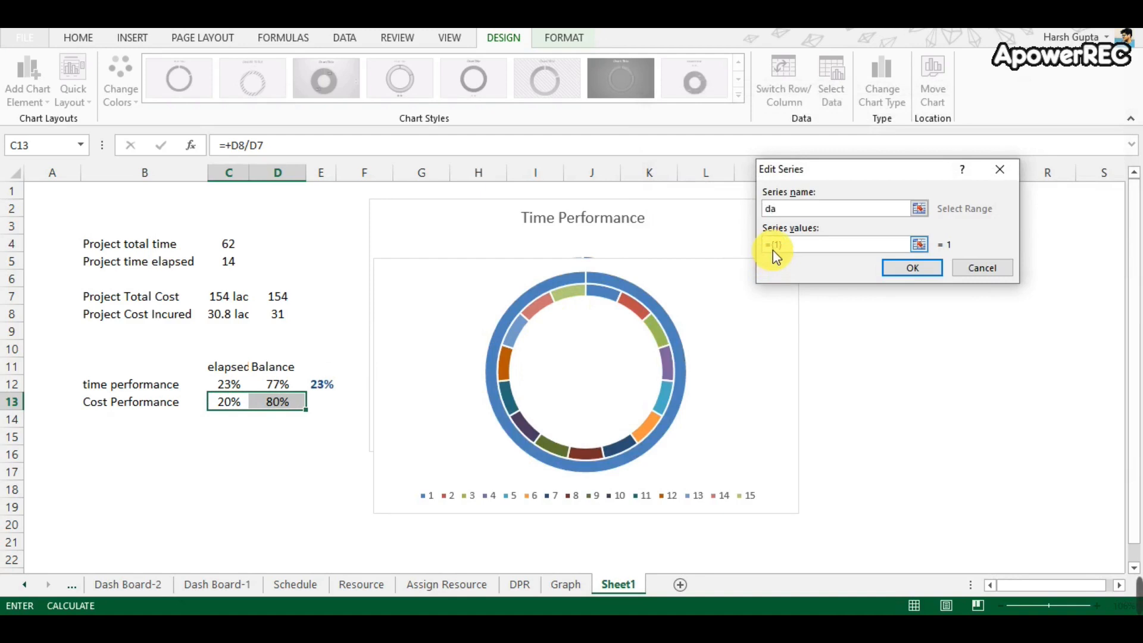
type("ta")
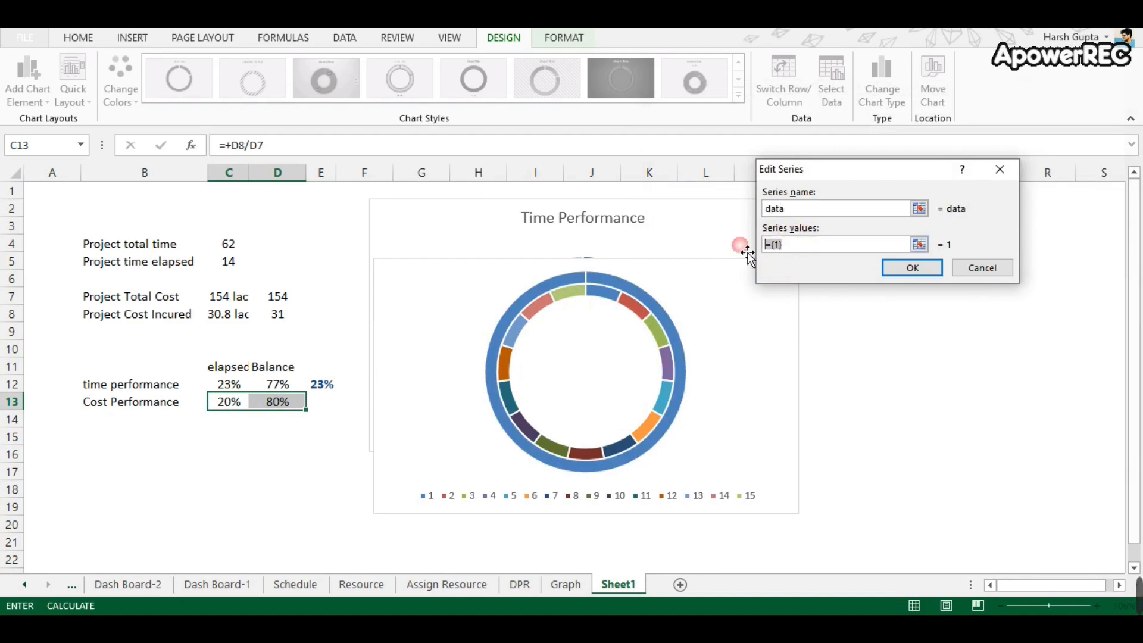
key("BackSpace")
left_click_drag(229, 402, 267, 407)
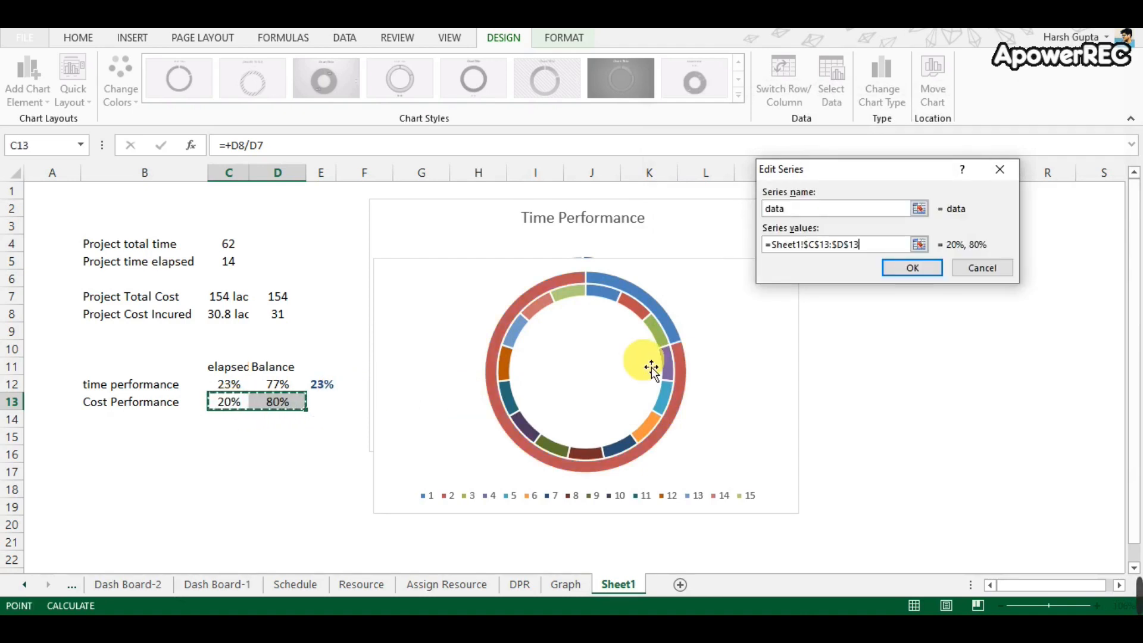
left_click(899, 266)
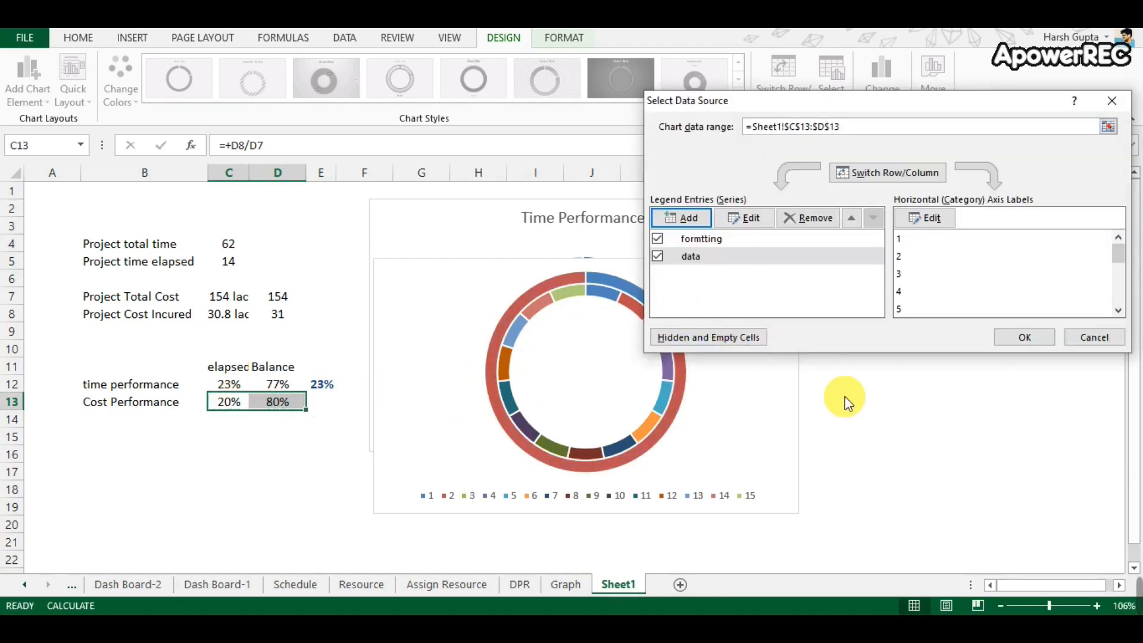
left_click(1024, 338)
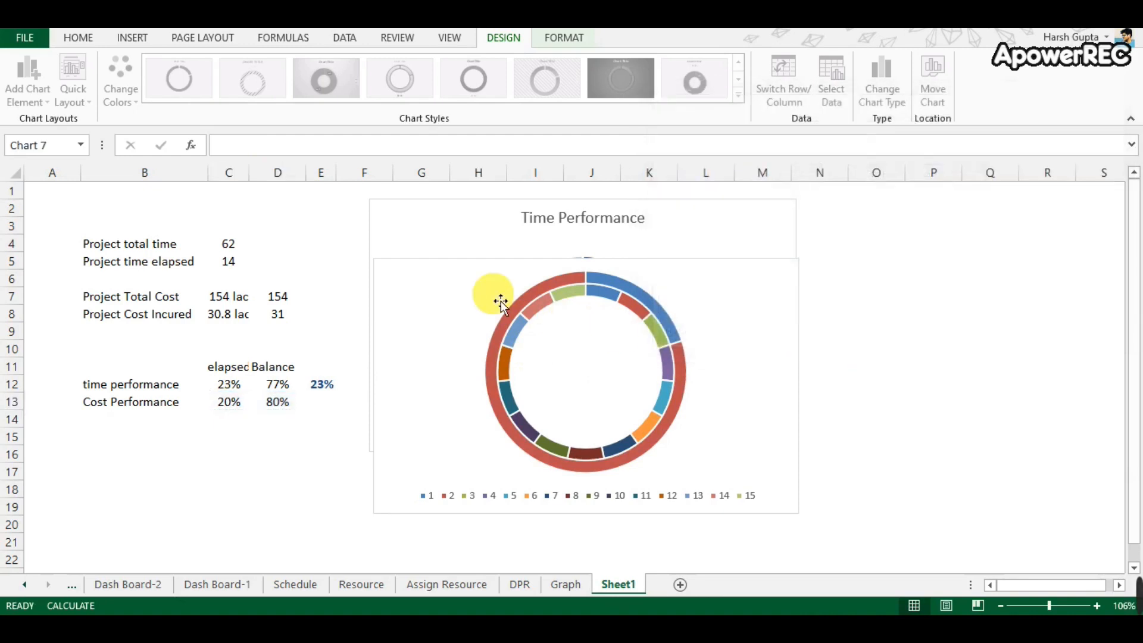
Delete the legend of the new cost doughnut chart.
left_click(557, 500)
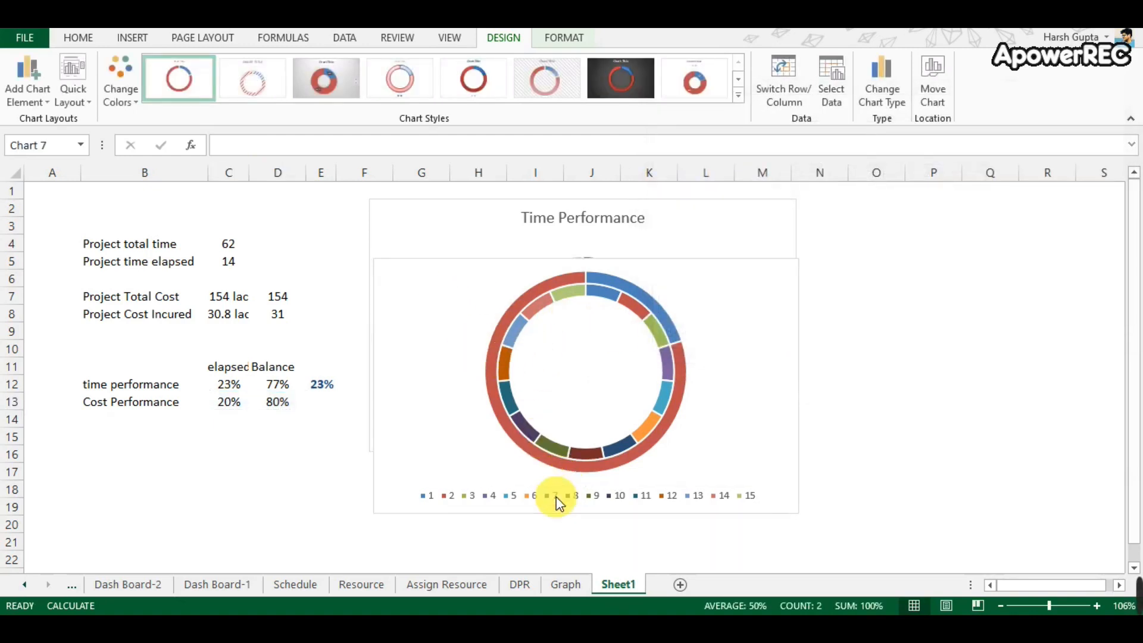
key("Delete")
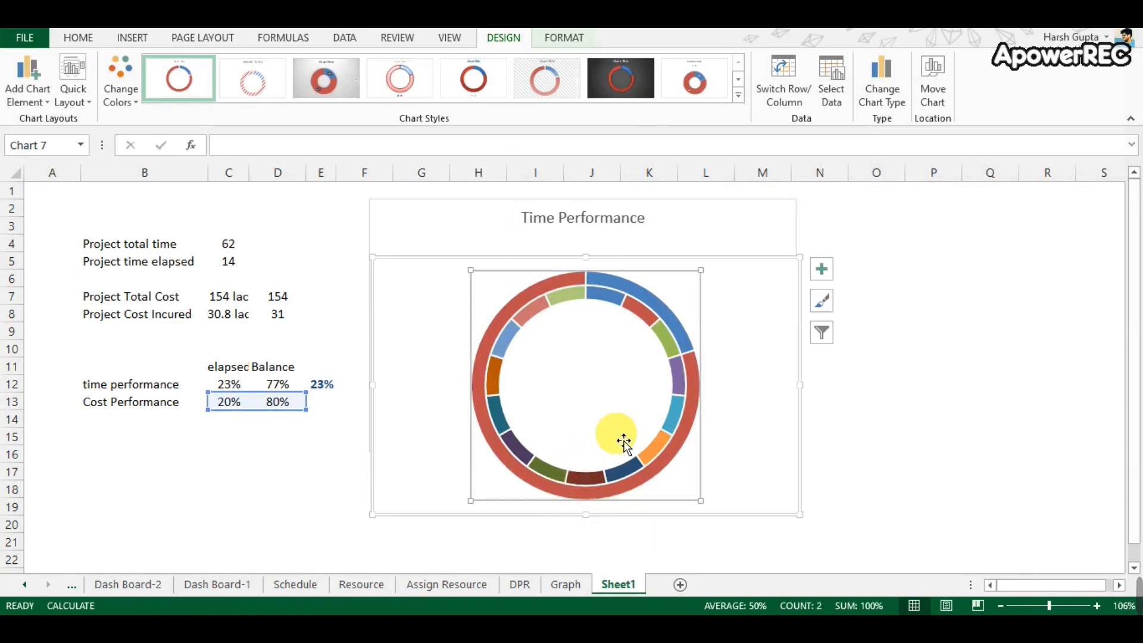
Reduce the doughnut hole size of the "formtting" series in the cost chart to 32%.
right_click(675, 335)
left_click(656, 326)
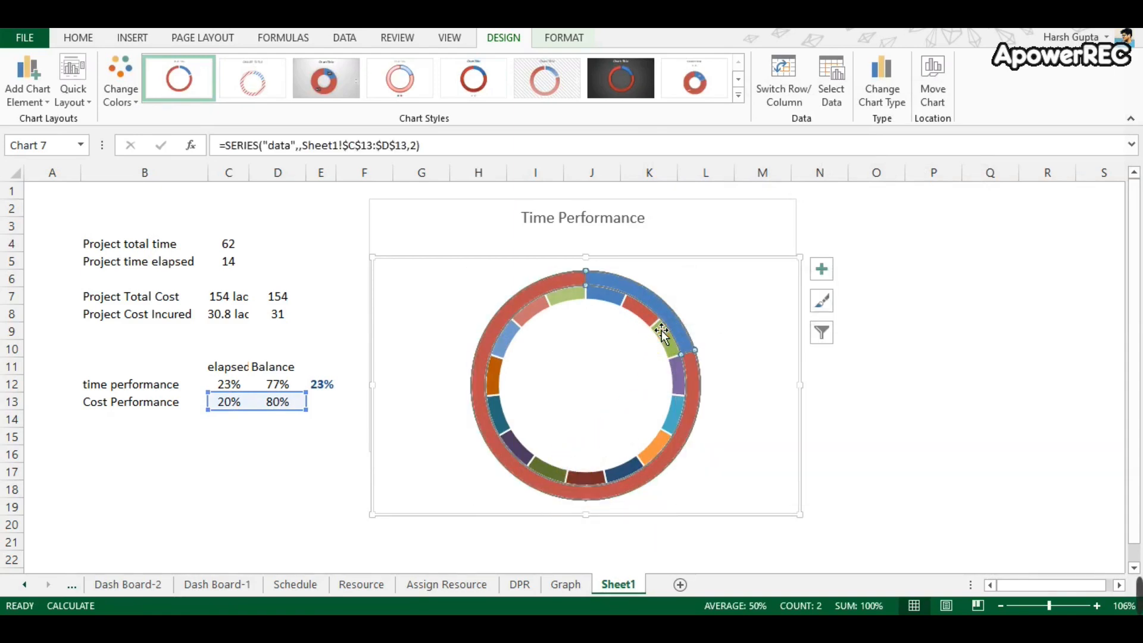
left_click(653, 323)
right_click(654, 322)
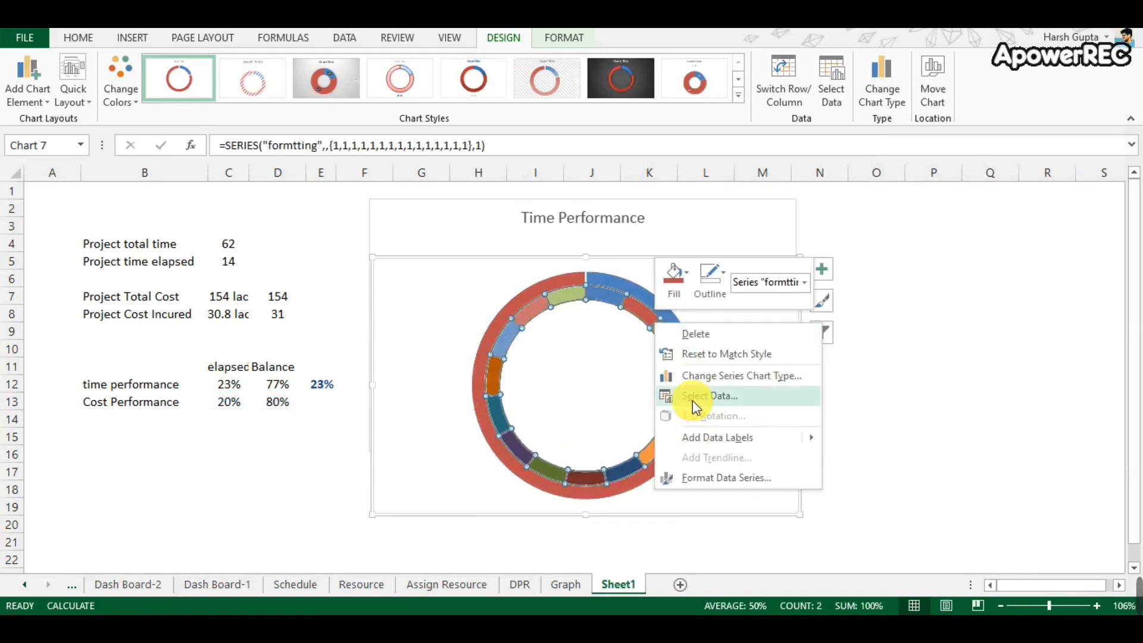
left_click(713, 476)
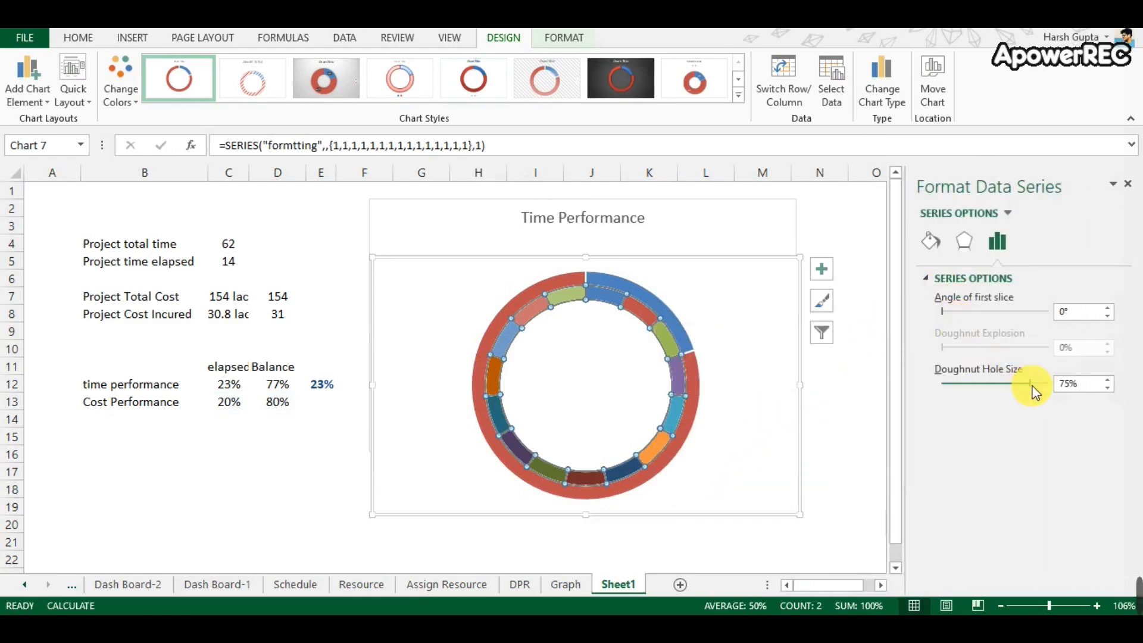
mouse_move(981, 387)
left_mouse_down()
mouse_move(970, 388)
mouse_move(981, 385)
left_mouse_up()
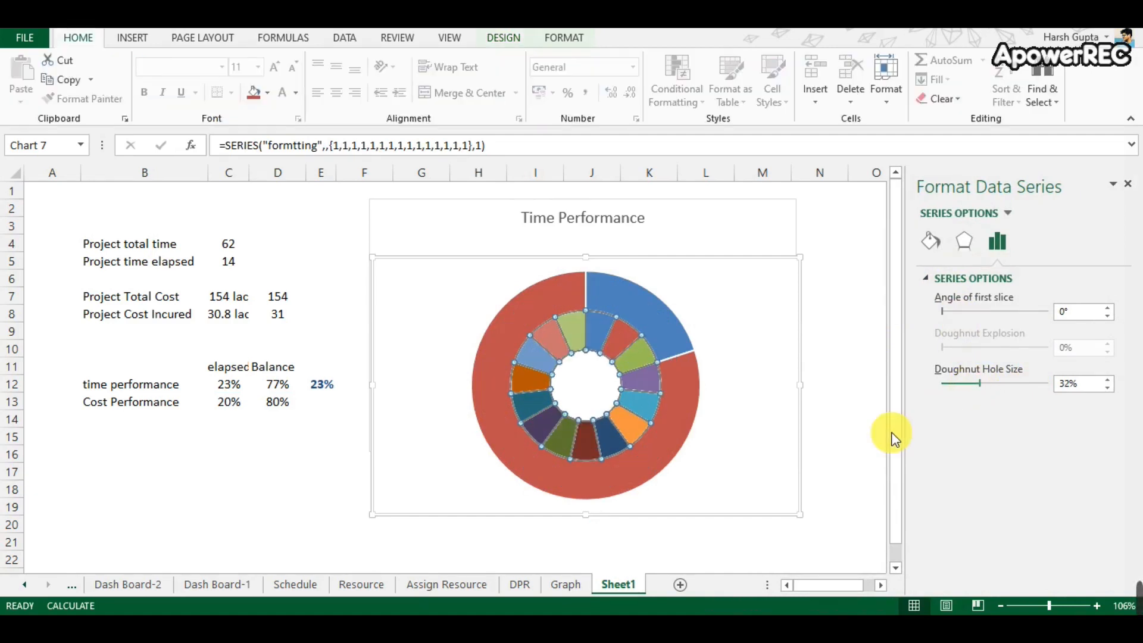
left_click(865, 436)
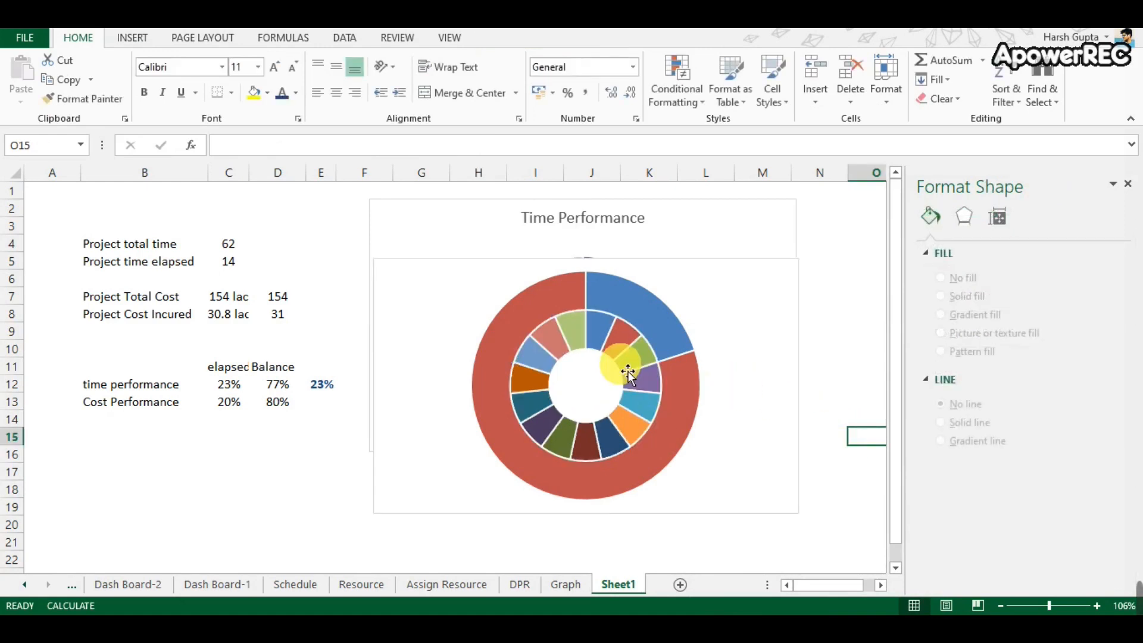
Fill every slice of the inner "formtting" ring with the solid blue theme color.
left_click(639, 391)
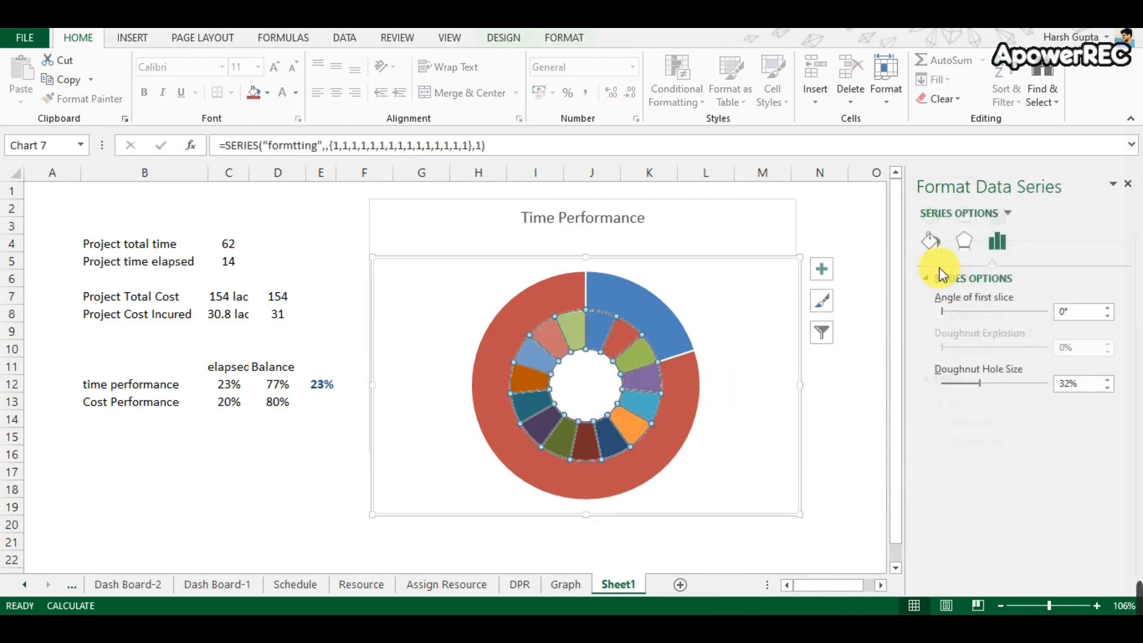
left_click(930, 241)
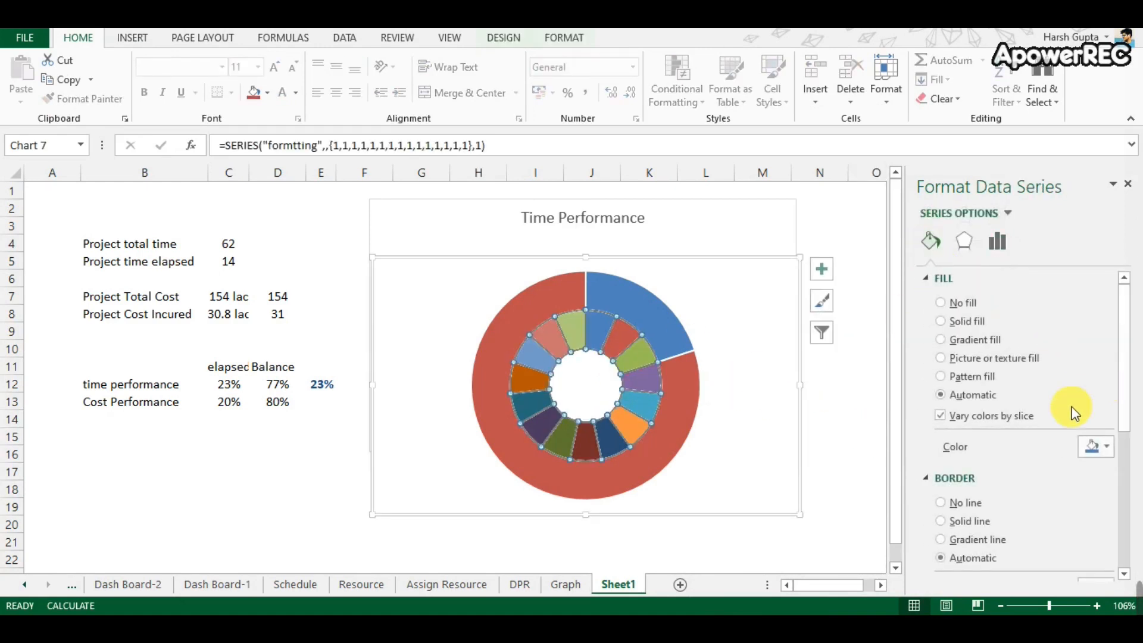
left_click(1088, 451)
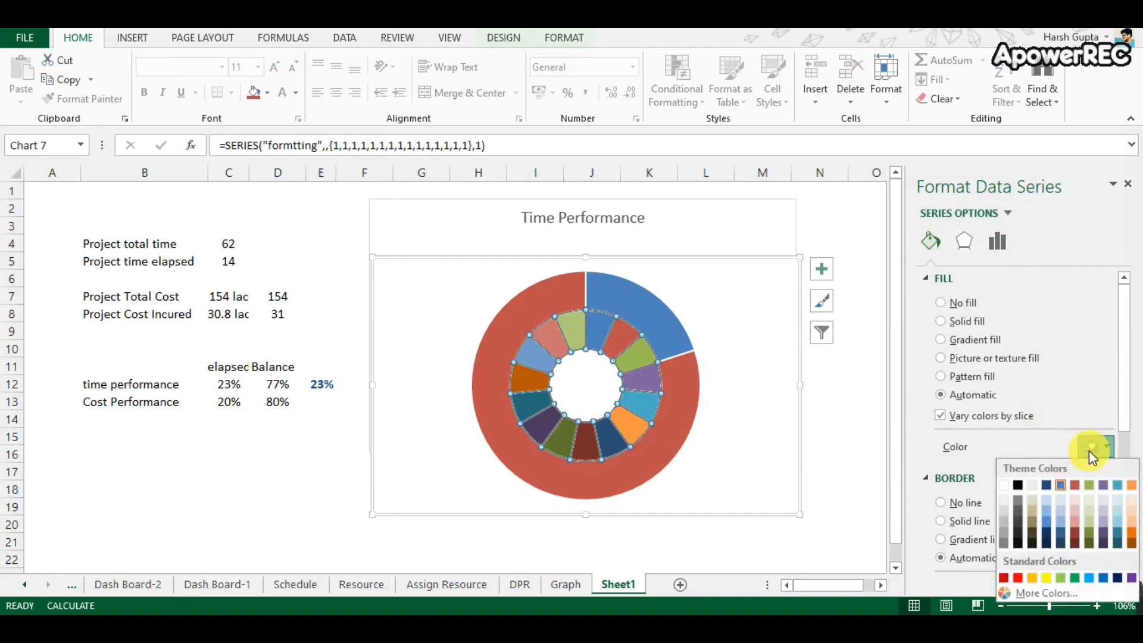
left_click(1061, 486)
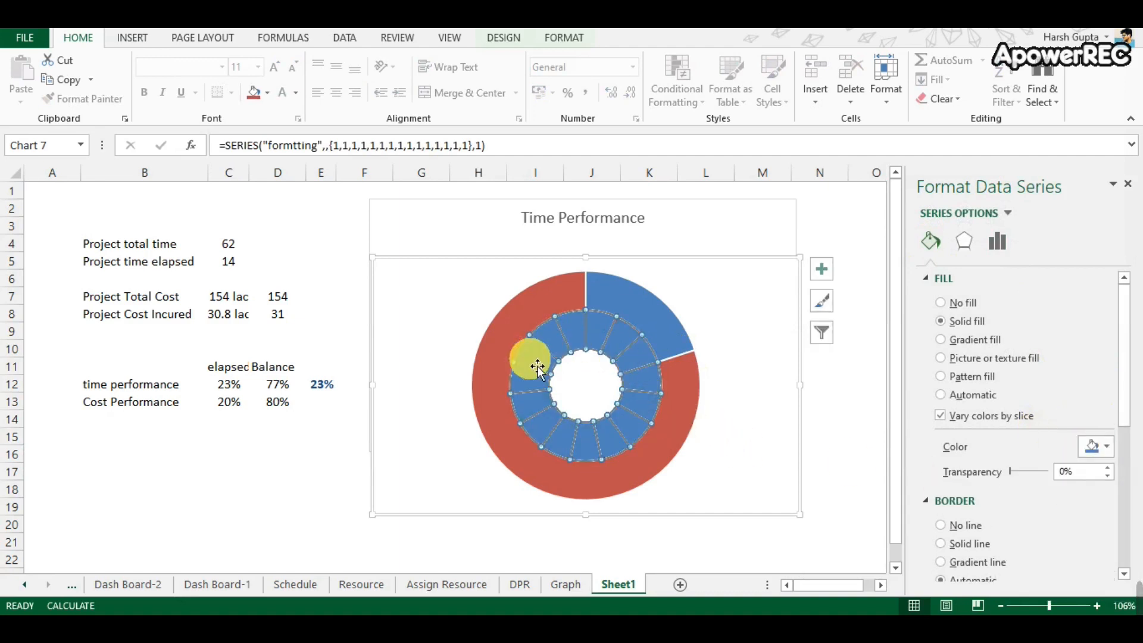
right_click(616, 381)
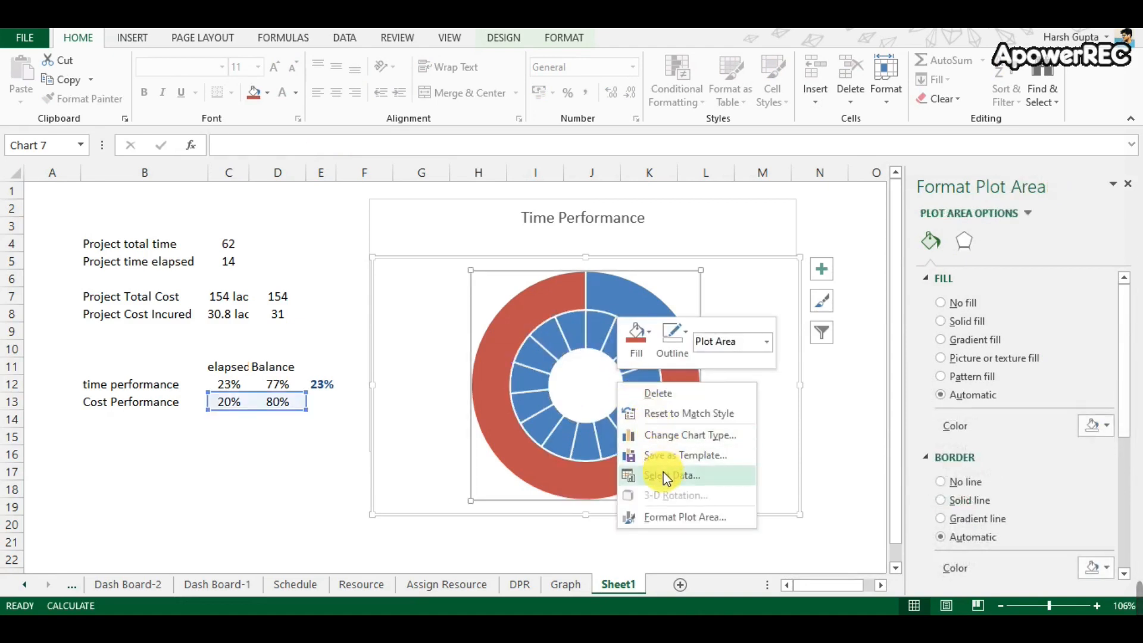
left_click(671, 435)
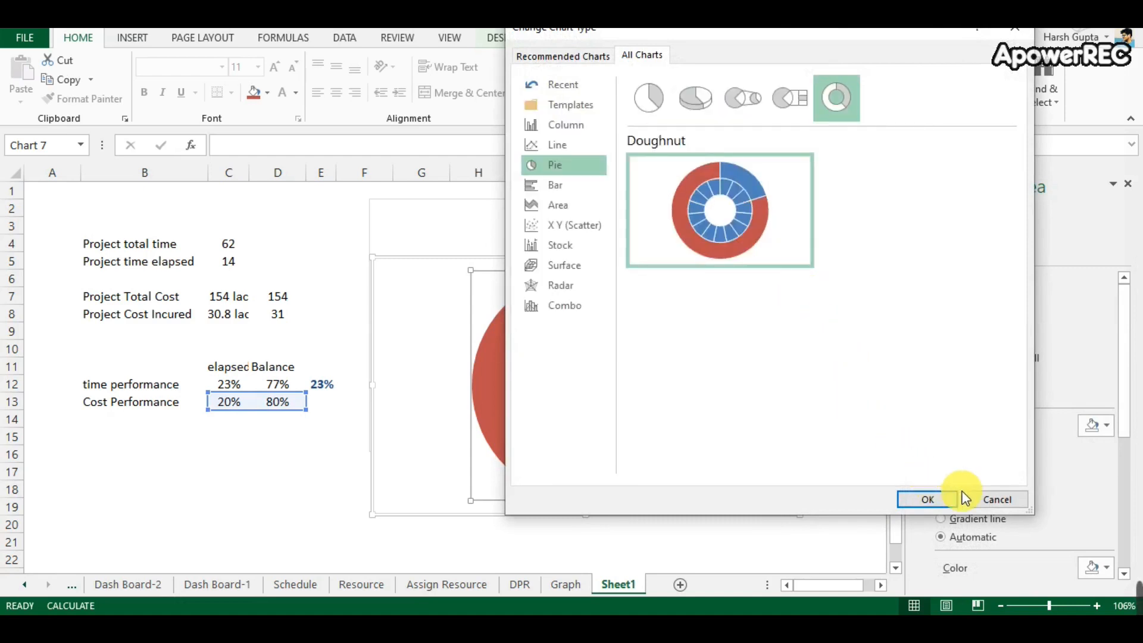
left_click(985, 501)
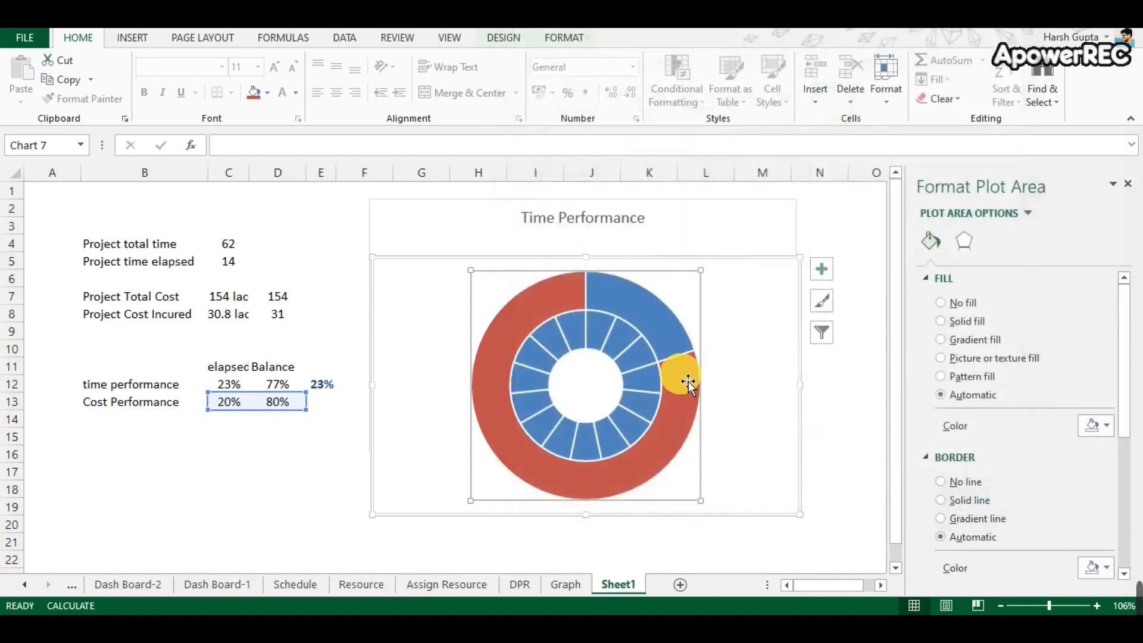
Change the series chart type so the "data" doughnut series is plotted on the secondary axis.
left_click(651, 375)
left_click(670, 357)
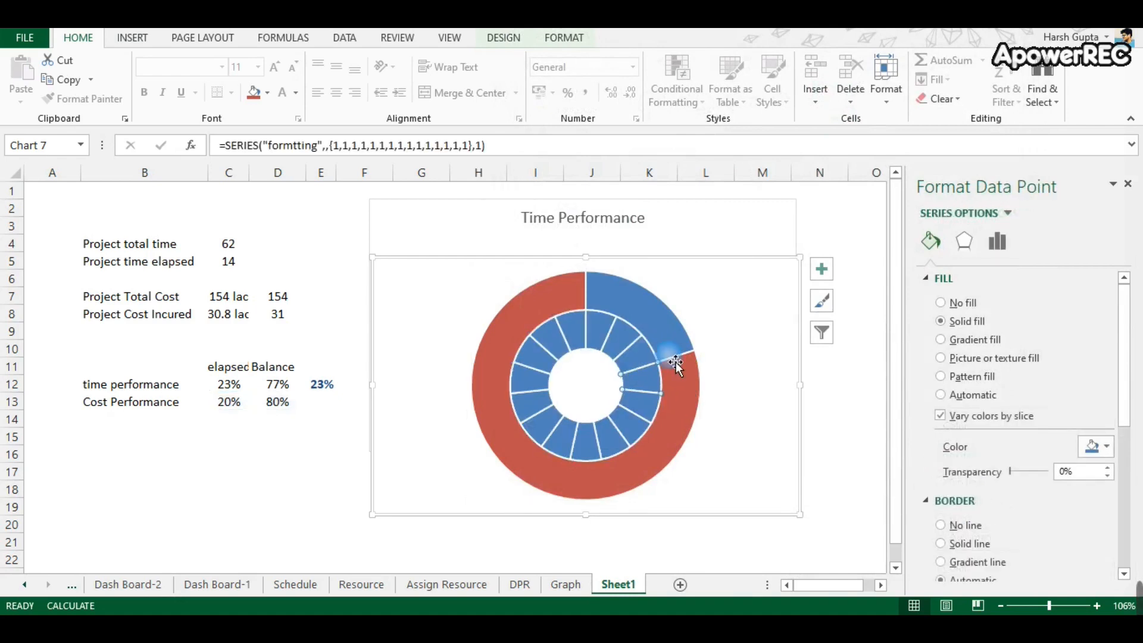
right_click(673, 360)
left_click(657, 342)
right_click(659, 344)
left_click(732, 394)
left_click(743, 411)
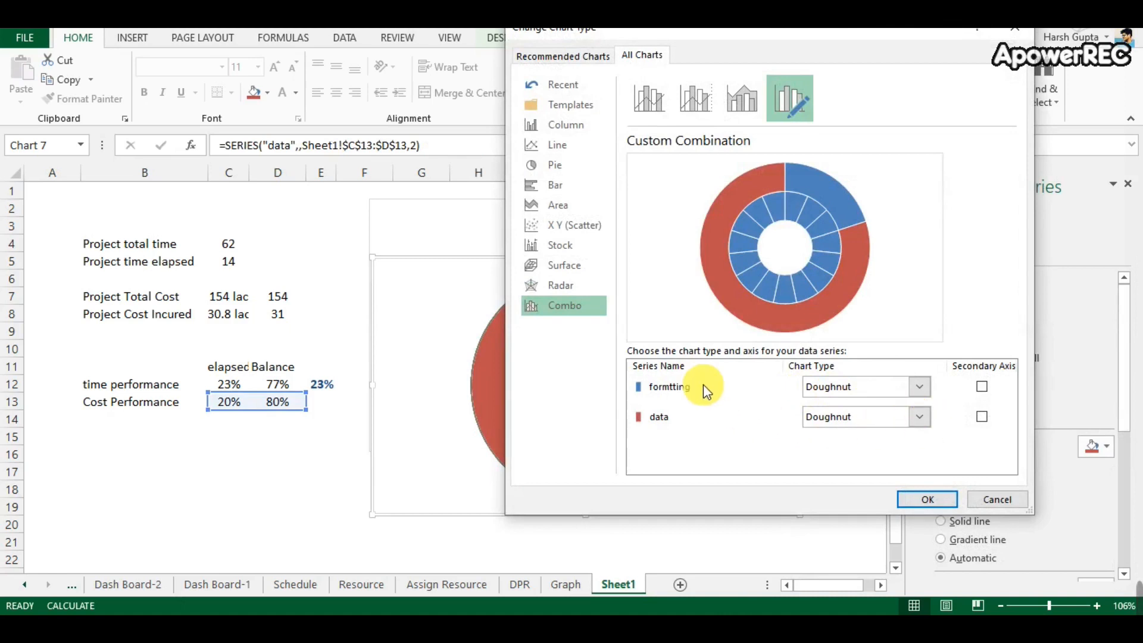
left_click(982, 417)
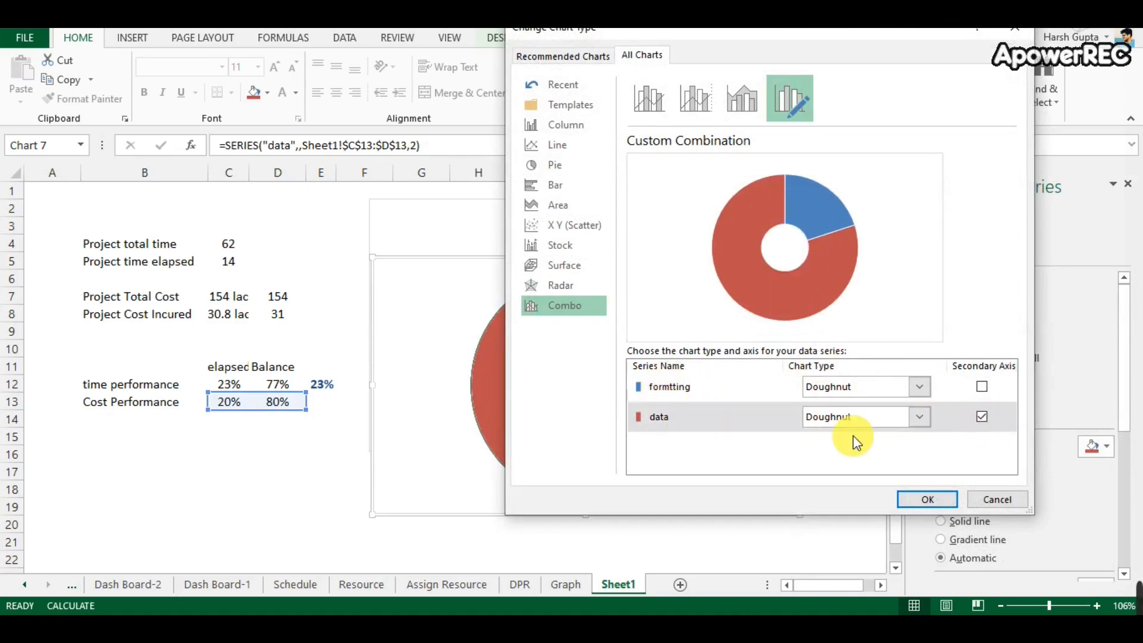
left_click(913, 495)
left_click(539, 304)
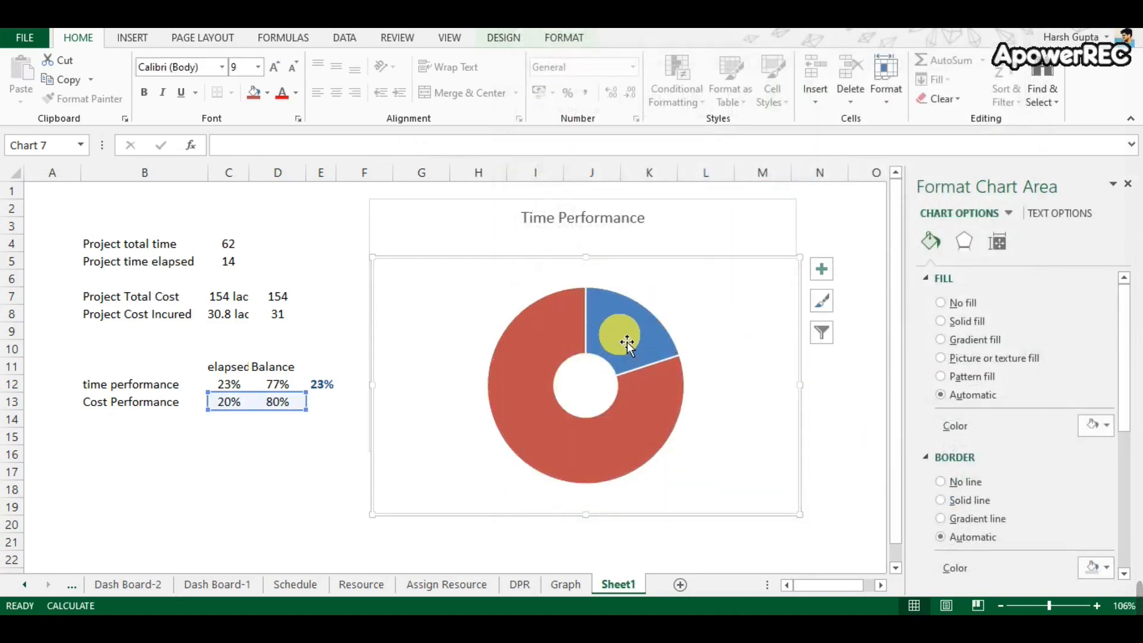
Try to remove the fill from the whole "data" series, and undo it while keeping the secondary-axis setup.
left_click(610, 321)
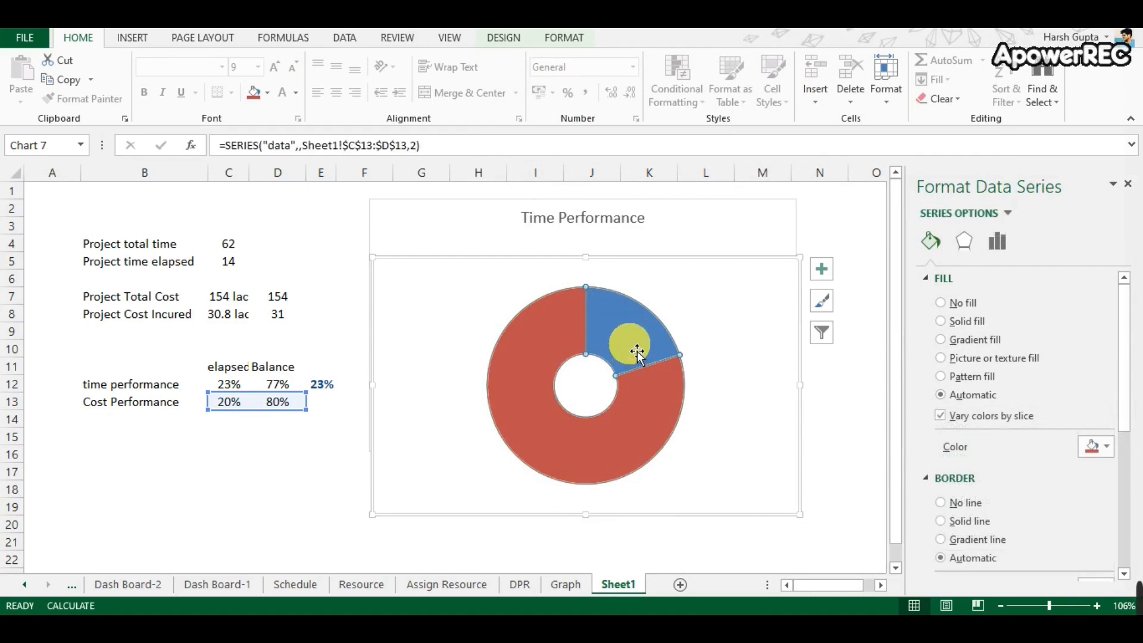
left_click(940, 304)
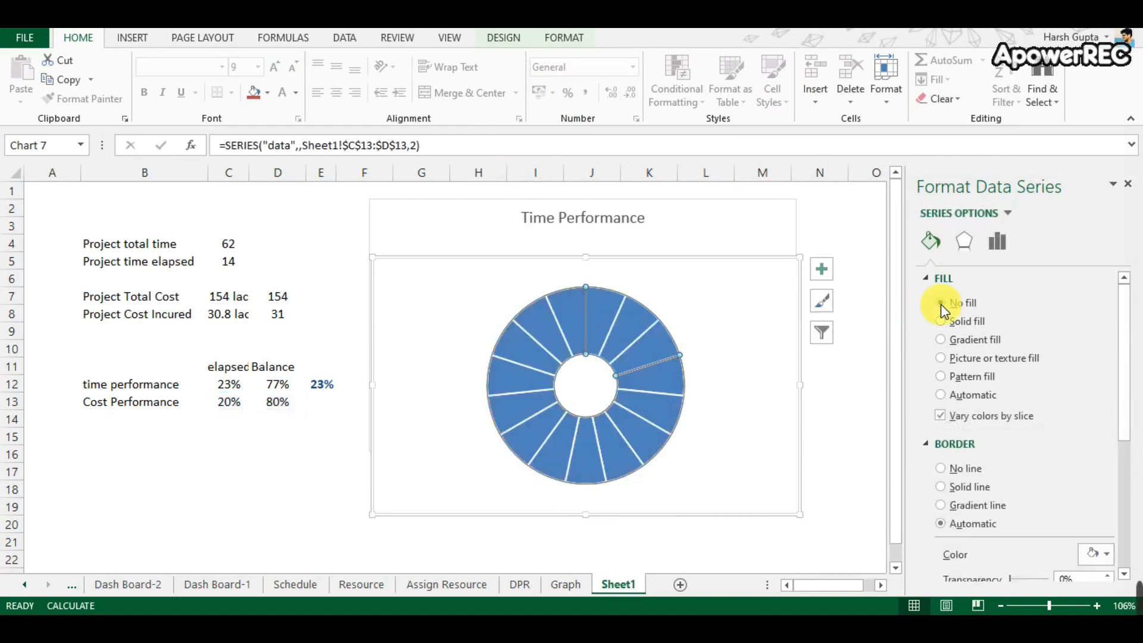
left_click(874, 344)
scroll(822, 352, "right", 5)
key("ctrl+z")
key("ctrl+z")
key("ctrl+z")
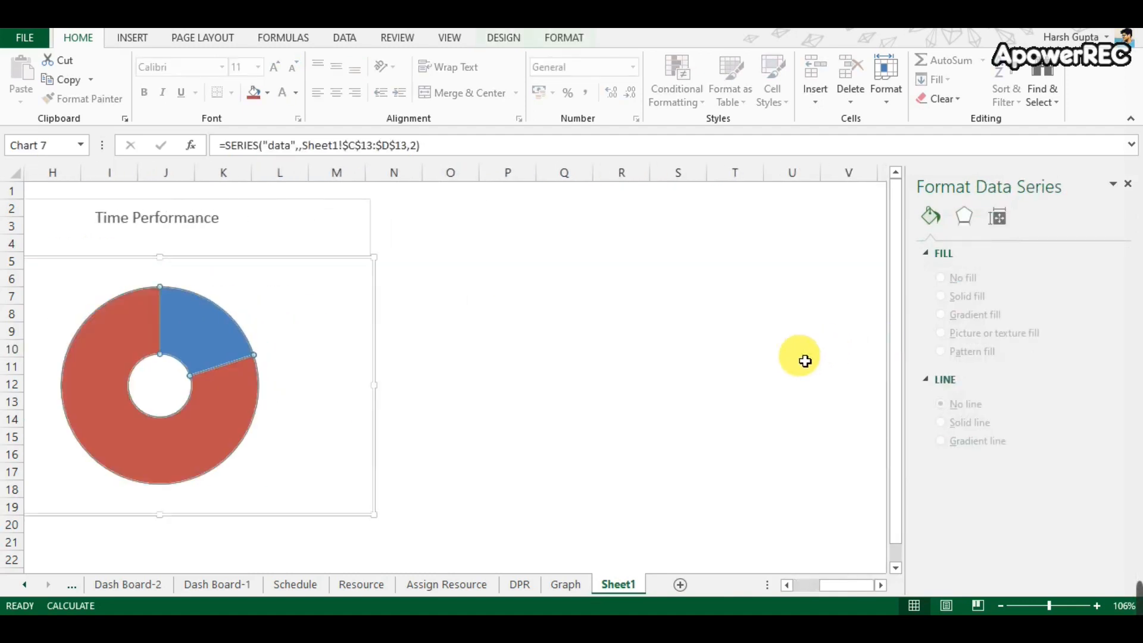
left_click(798, 586)
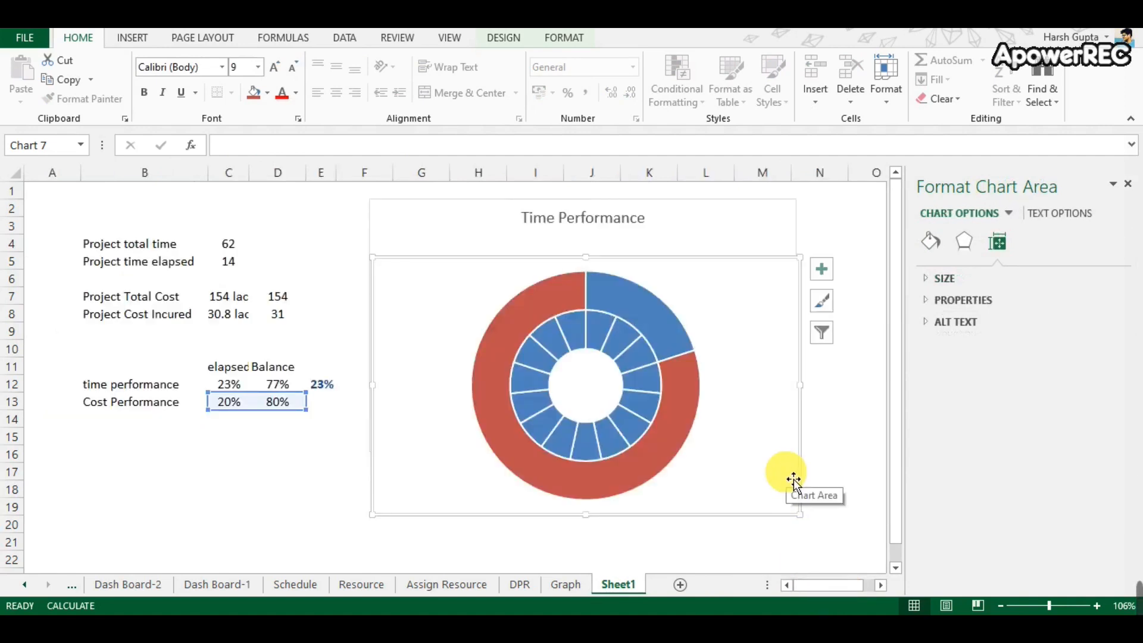
key("ctrl+z")
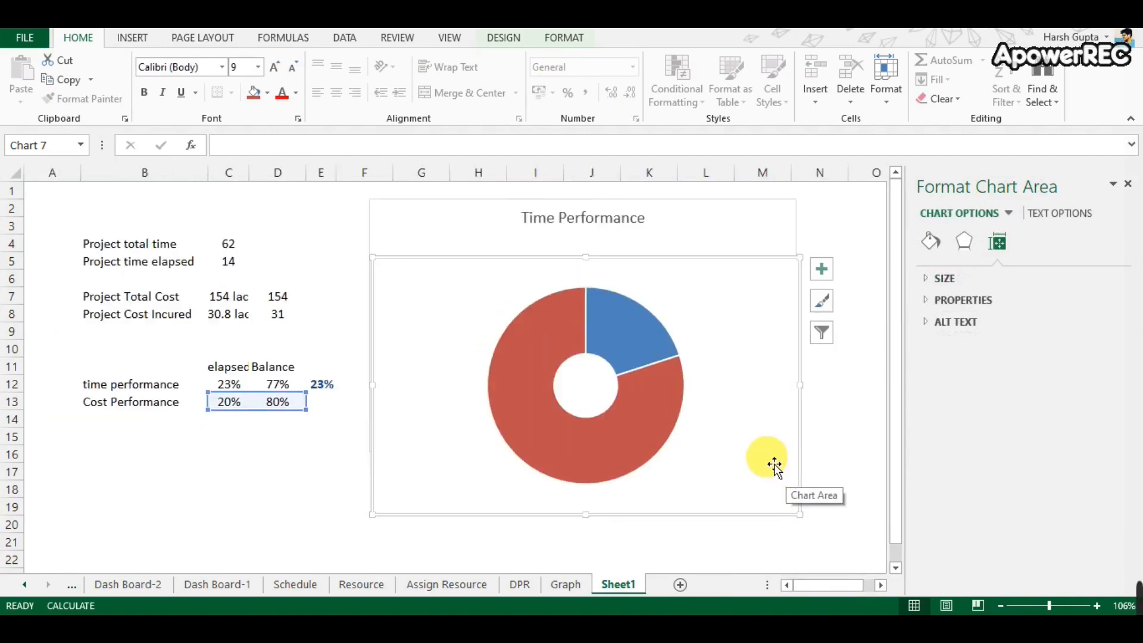
Set only the elapsed (20%) slice of the "data" series to no fill.
left_click(658, 345)
left_click(625, 339)
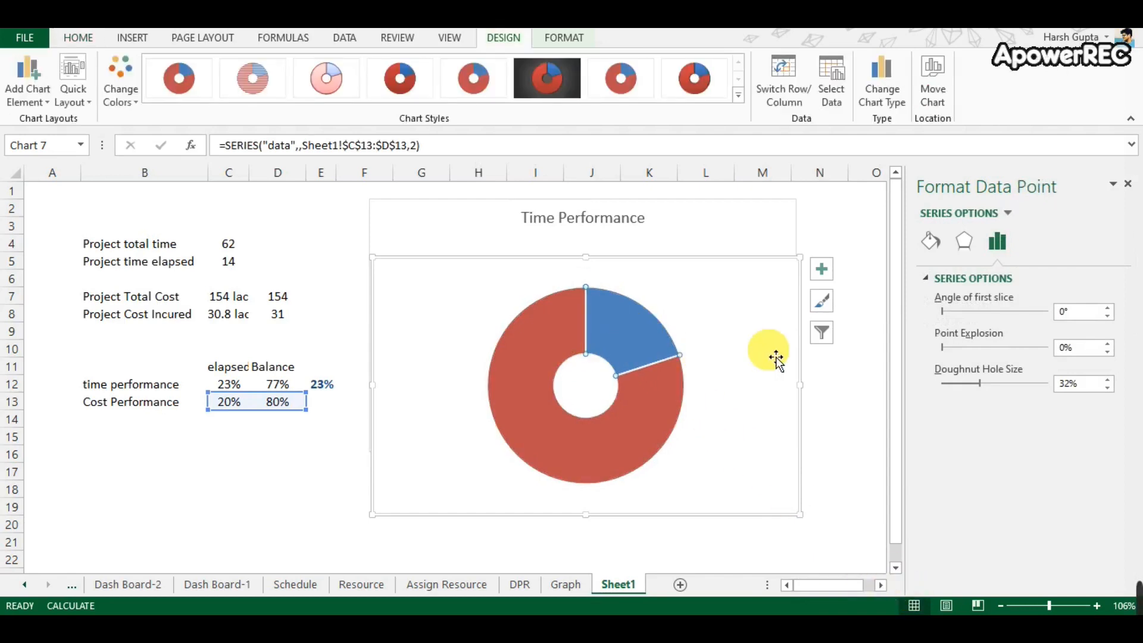
left_click(932, 243)
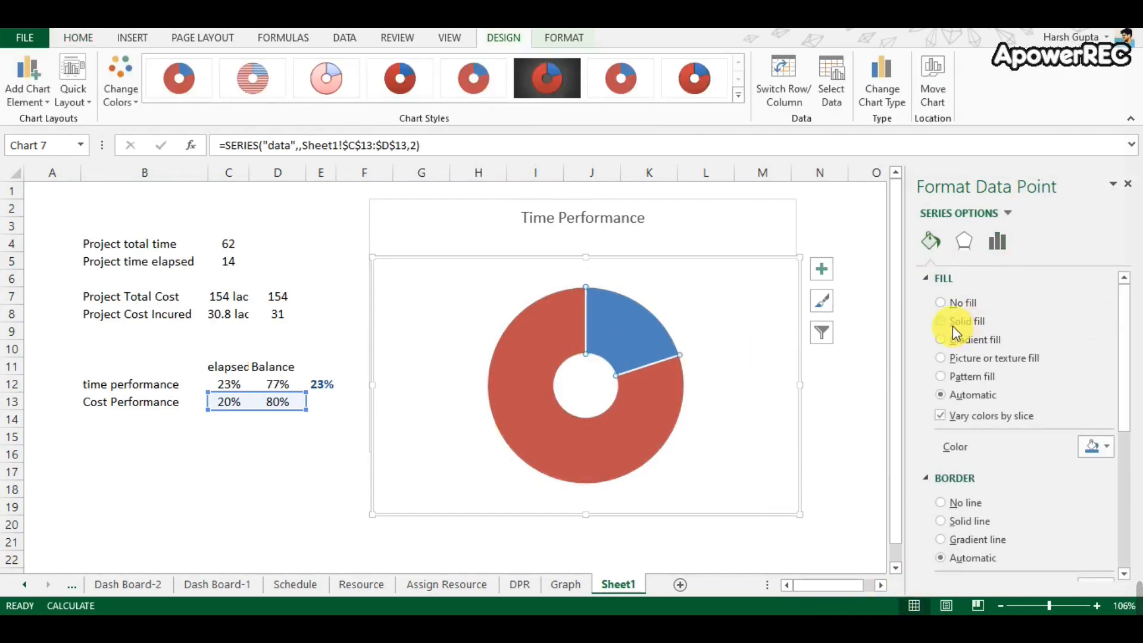
left_click(941, 302)
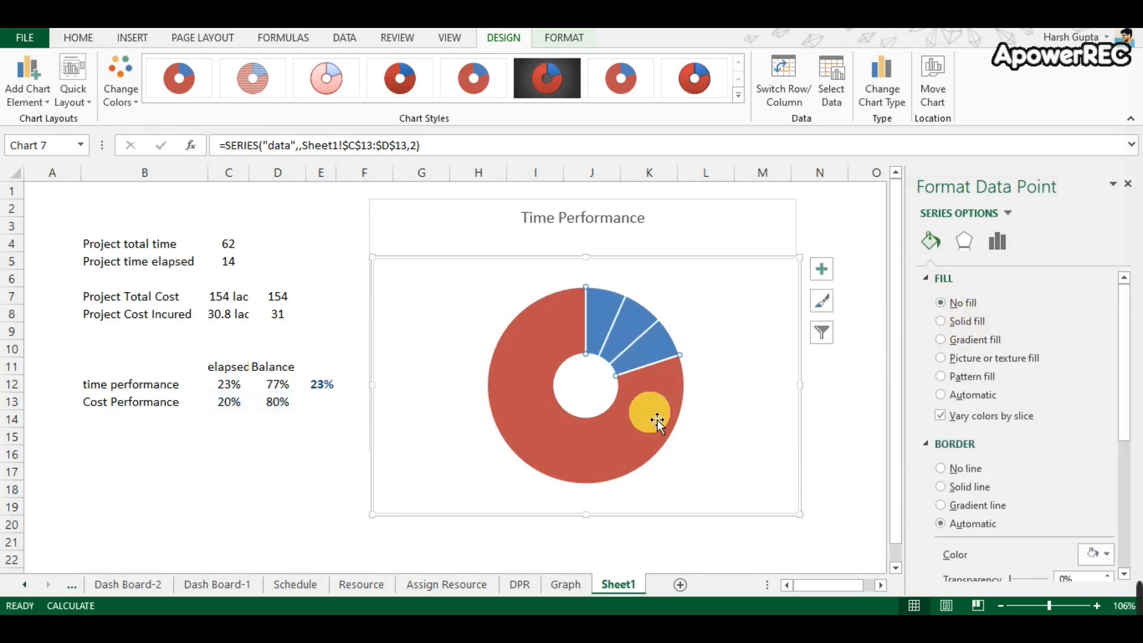
Give the balance (80%) slice of the "data" series a solid white fill with 52% transparency.
left_click(613, 441)
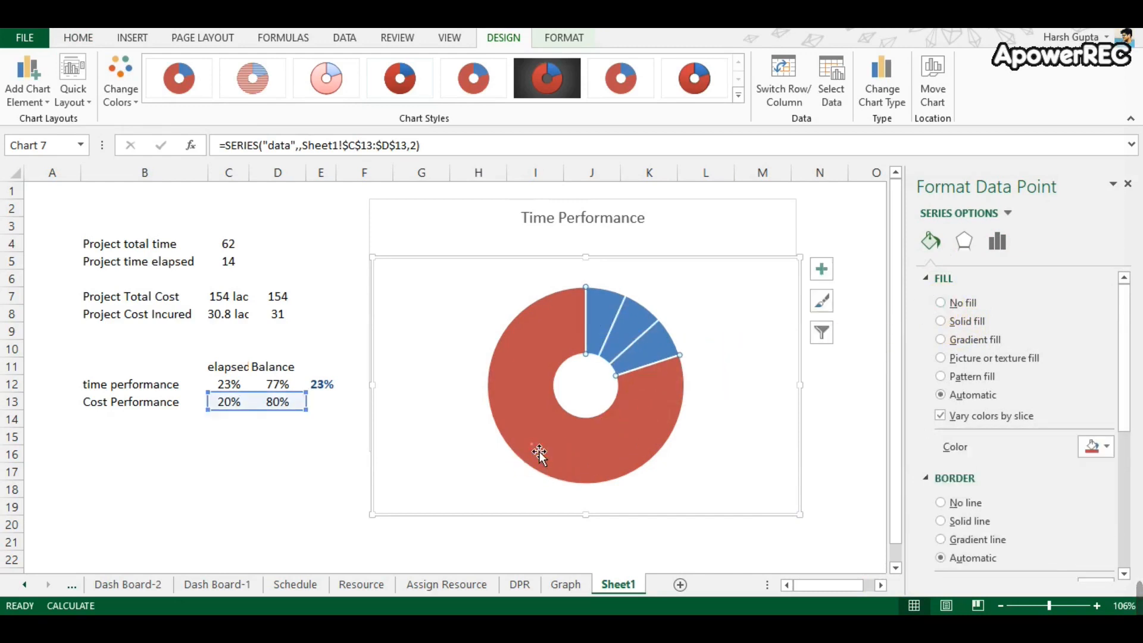
left_click(942, 321)
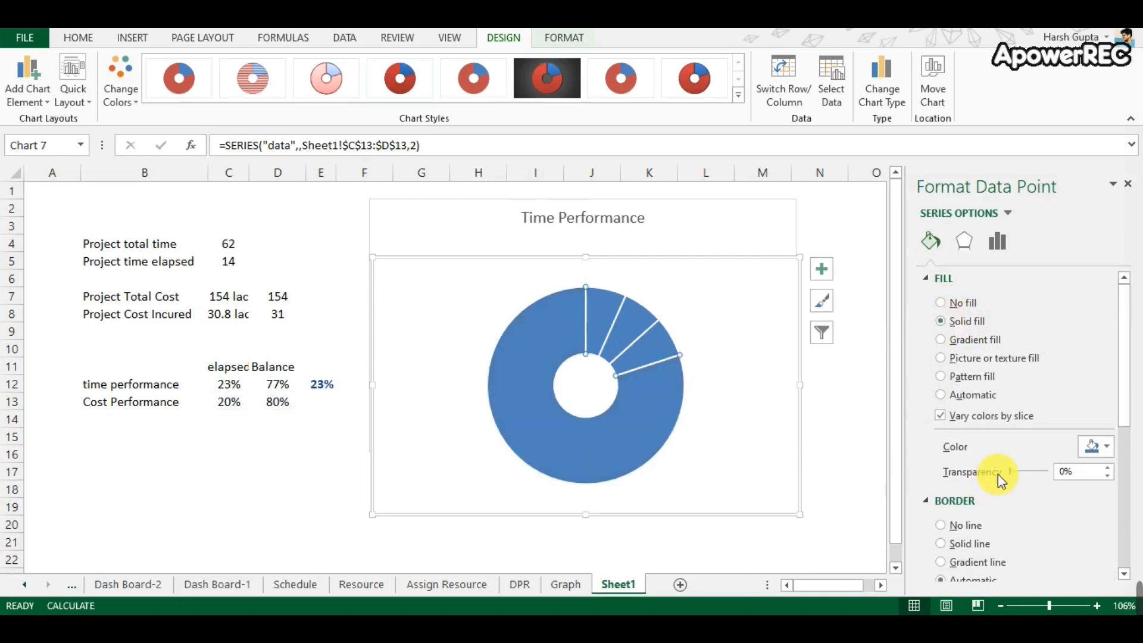
left_click(1081, 448)
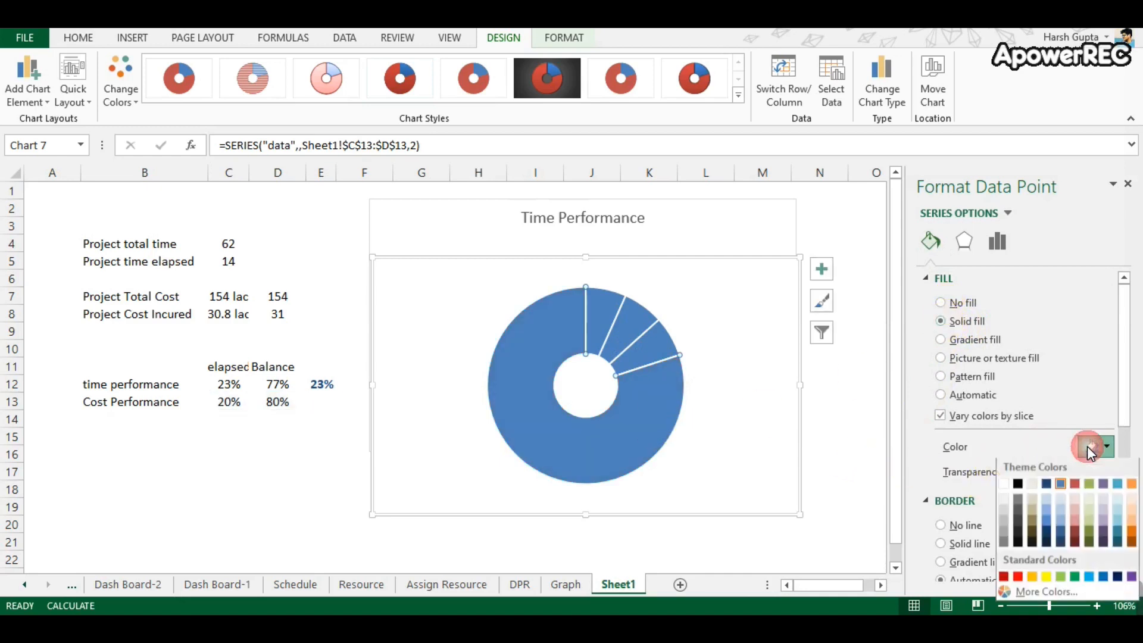
left_click(1006, 487)
mouse_move(1012, 473)
left_mouse_down()
mouse_move(1054, 483)
mouse_move(1030, 471)
left_mouse_up()
left_click(752, 454)
left_click(842, 408)
left_click(658, 387)
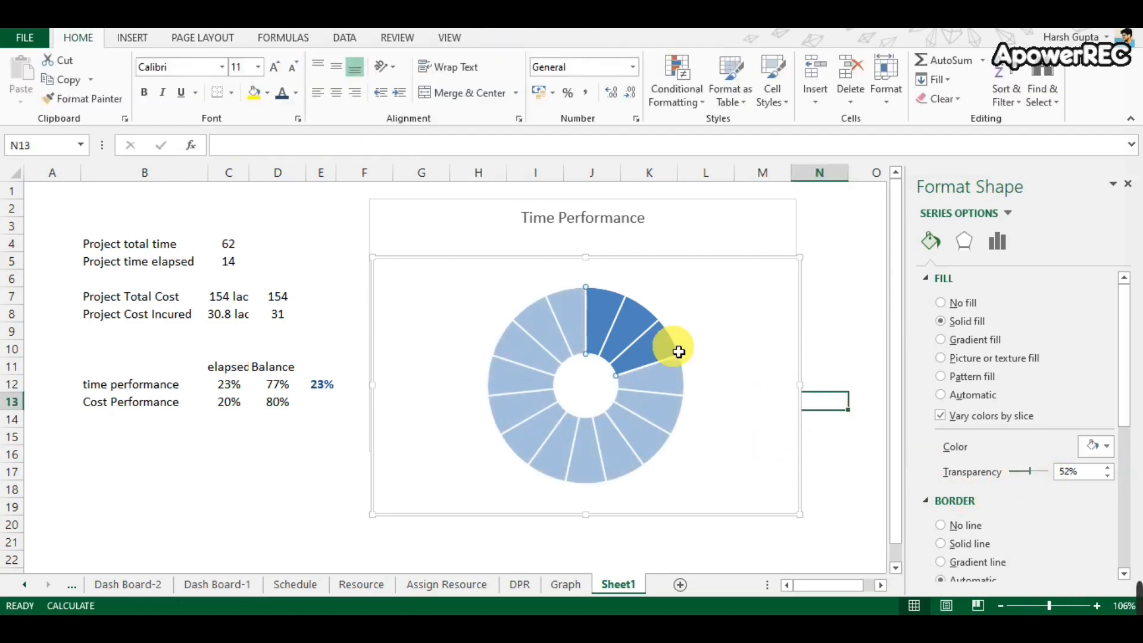
left_click(669, 314)
left_click(676, 321)
right_click(728, 424)
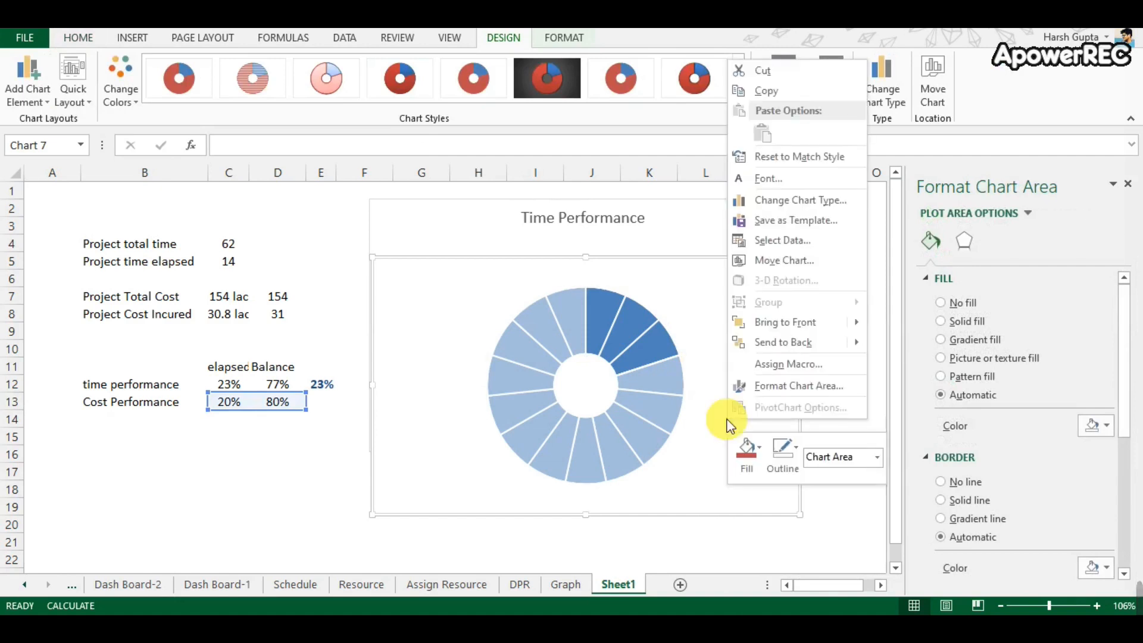
left_click(669, 416)
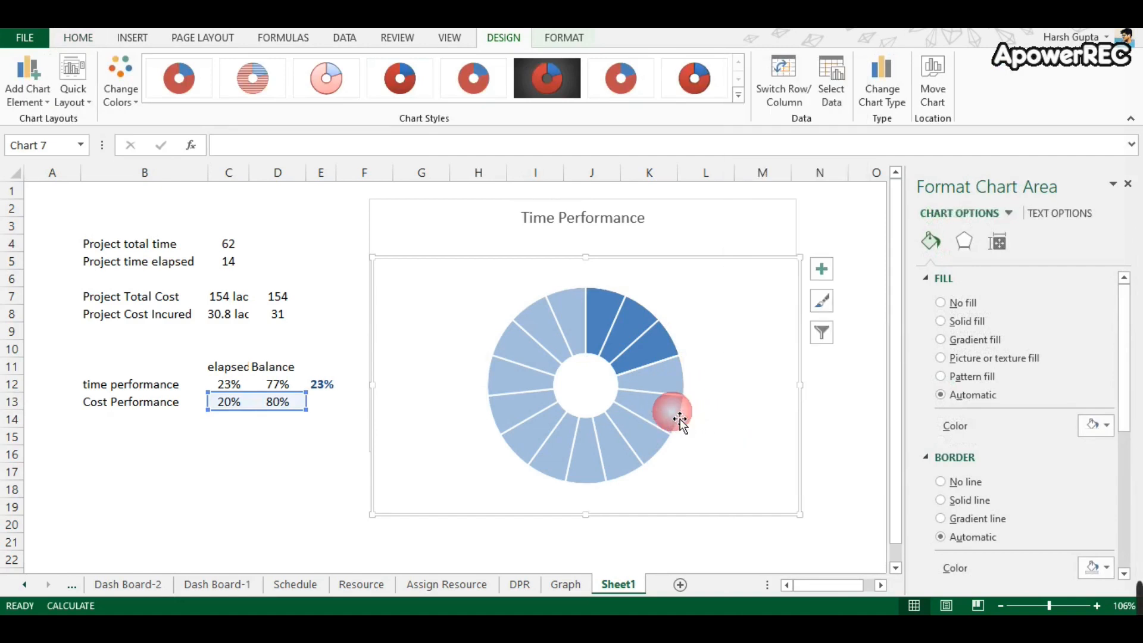
Add a chart title to the cost doughnut chart and set its text to "Cost Performance".
left_click(821, 269)
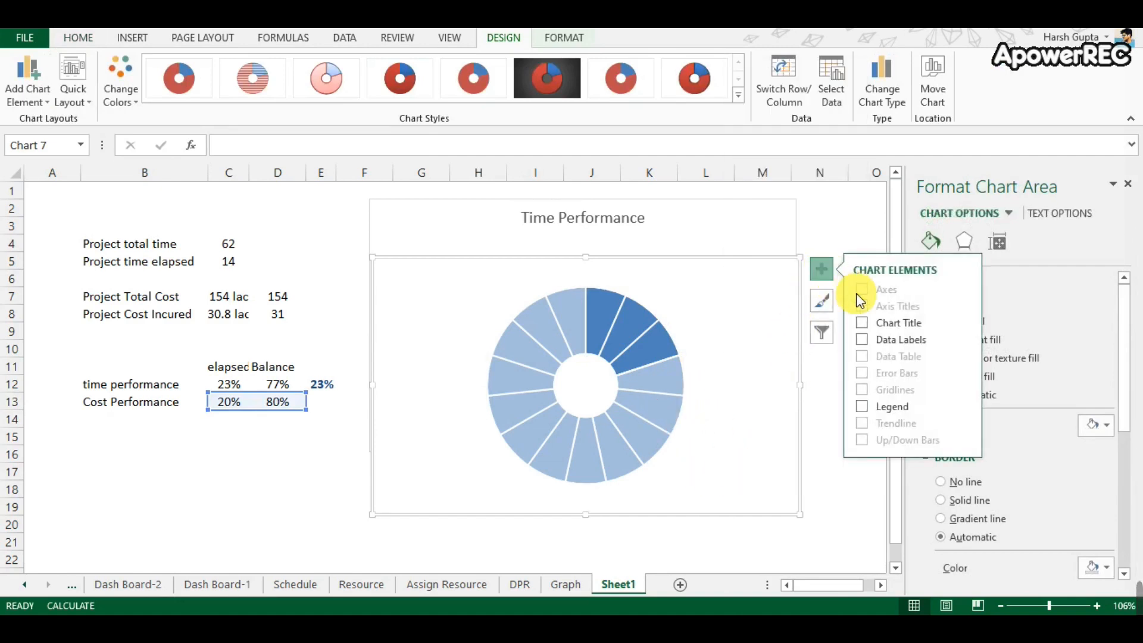
left_click(862, 324)
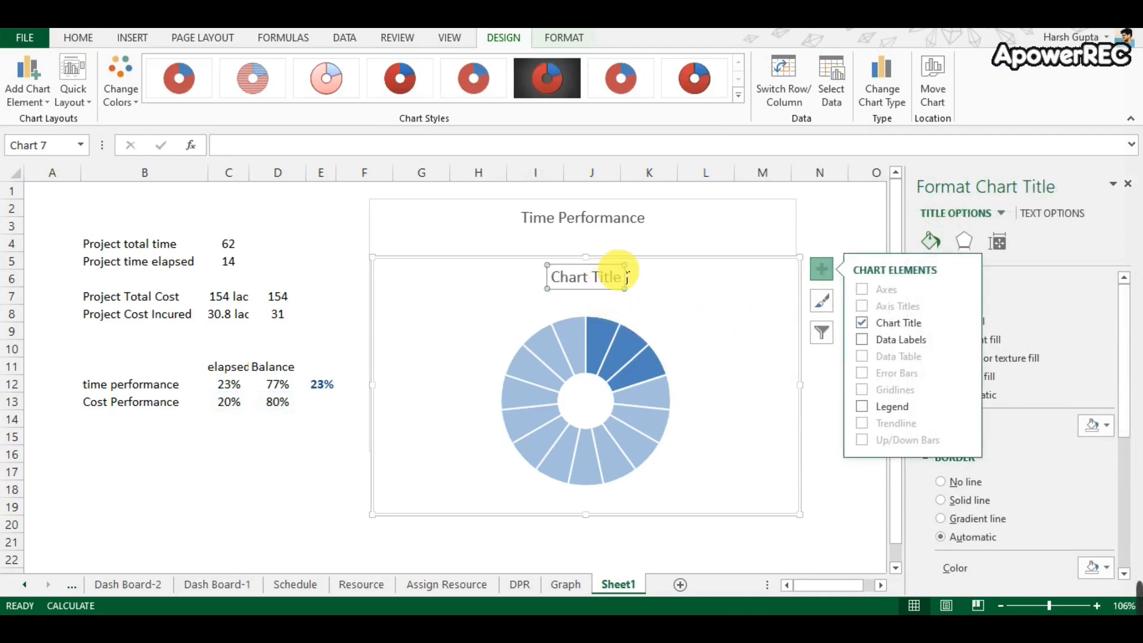
triple_click(589, 285)
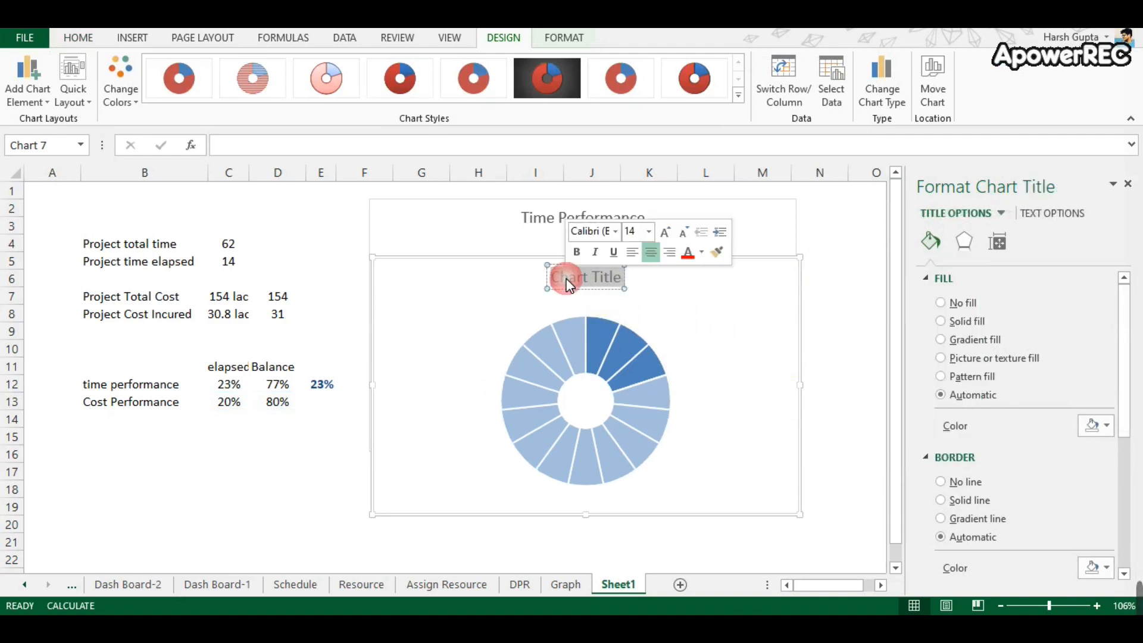
type("Cost")
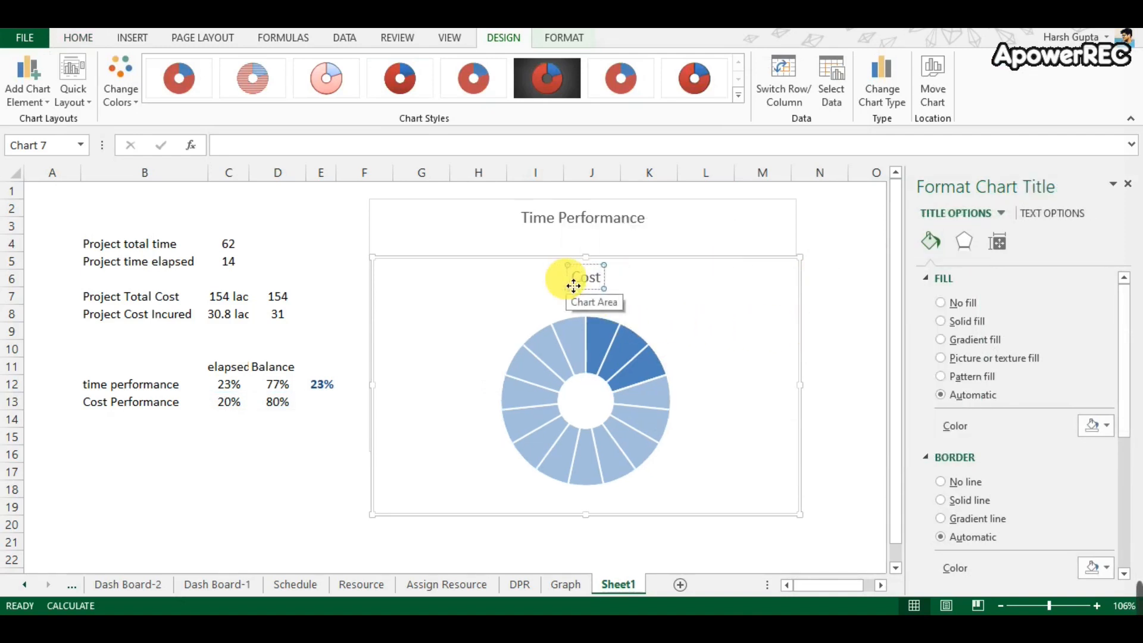
type(" Perfor")
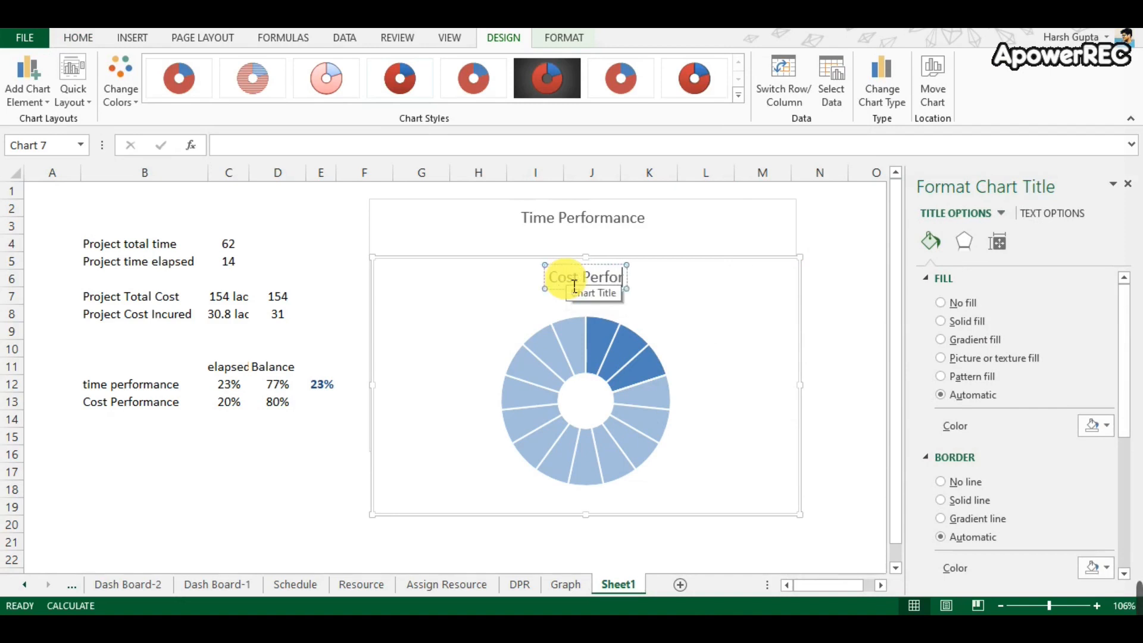
type("mance")
left_click(723, 370)
Remove the fill from the Cost Performance chart area and move the chart below the Time Performance chart.
right_click(775, 340)
key("Escape")
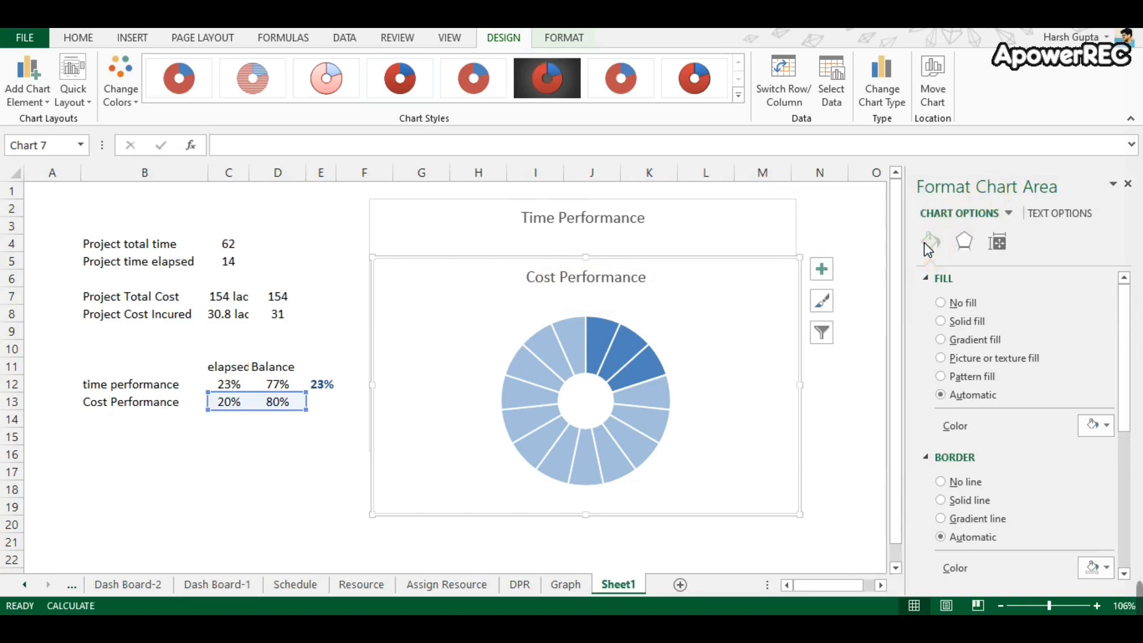
left_click(940, 303)
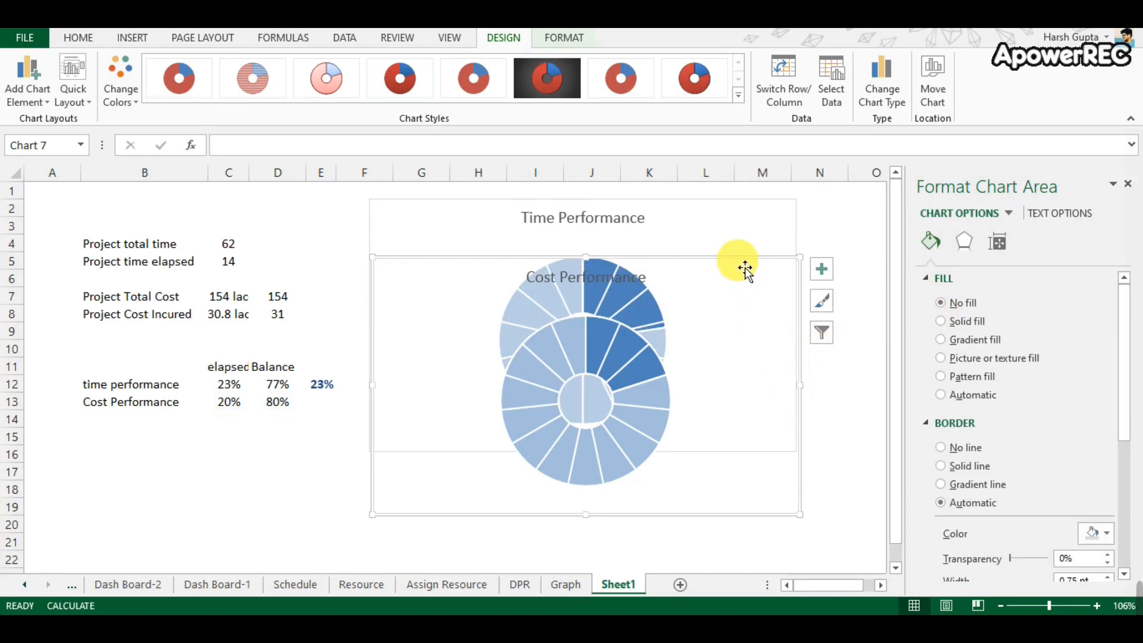
left_click_drag(745, 268, 760, 459)
scroll(896, 345, "down", 1)
left_click(752, 423)
left_click(752, 501)
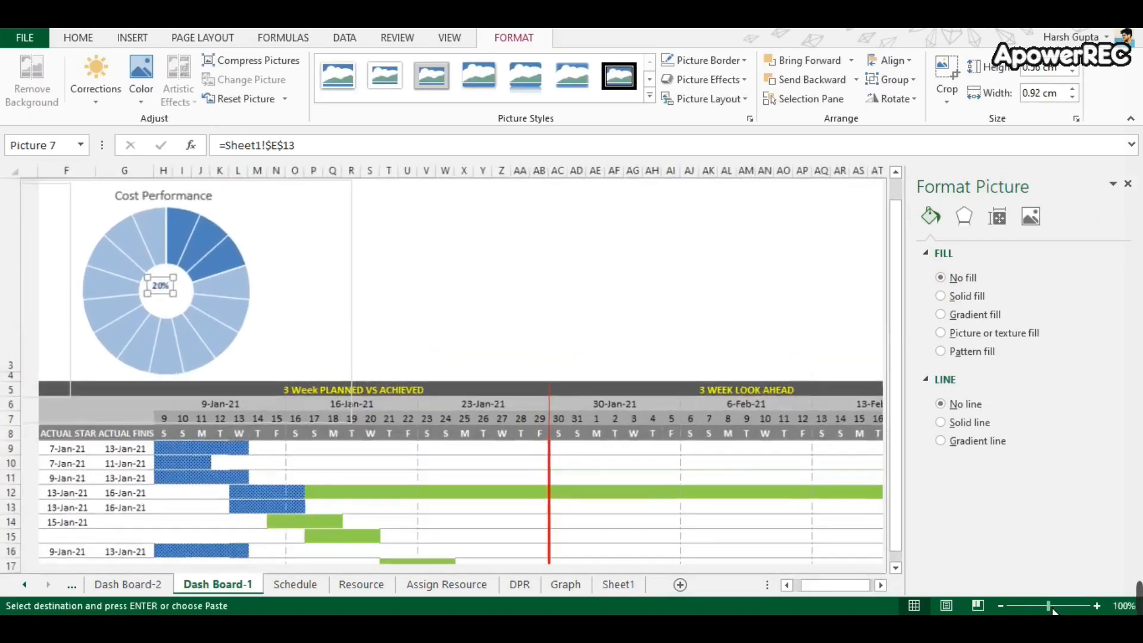
Enlarge the linked 20% picture to about 0.92 by 1.53 cm and centre it in the Cost Performance doughnut.
scroll(532, 535, "up", 6)
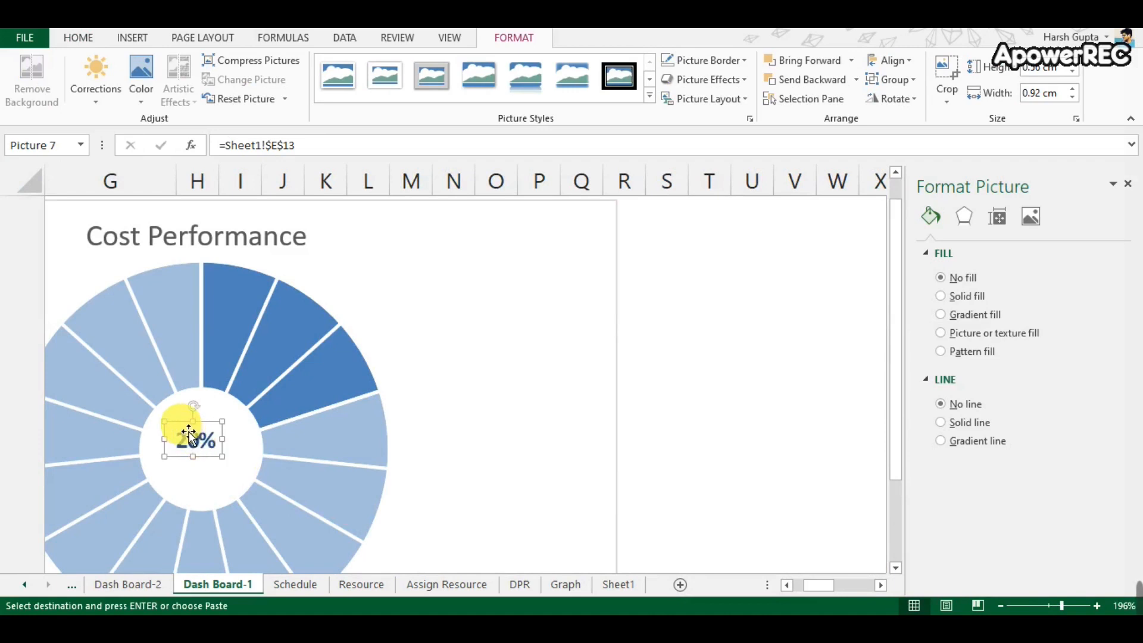
left_click_drag(212, 446, 222, 480)
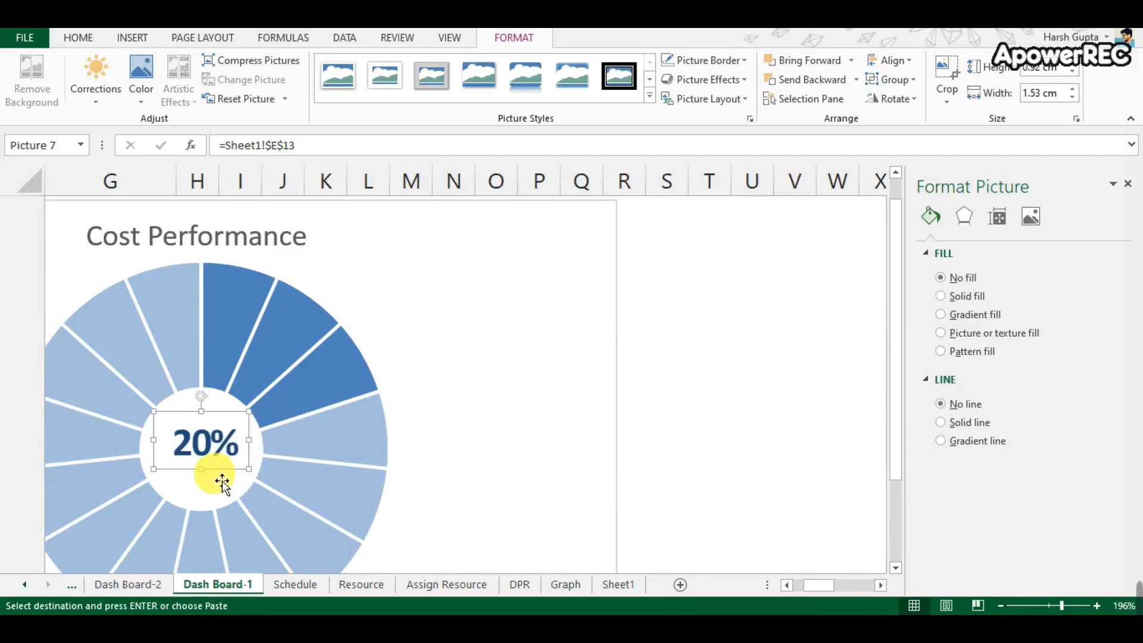
left_click(626, 488)
left_click(705, 495)
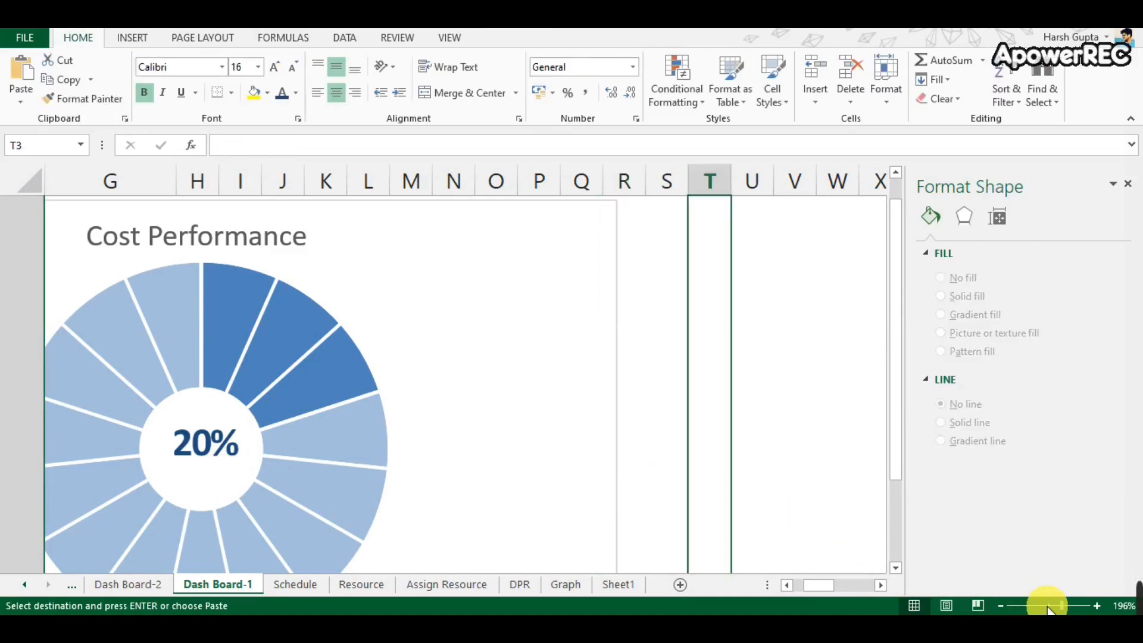
Close the formatting pane and view both doughnut charts on the dashboard from column A at 100% zoom.
left_click_drag(1063, 606, 1036, 608)
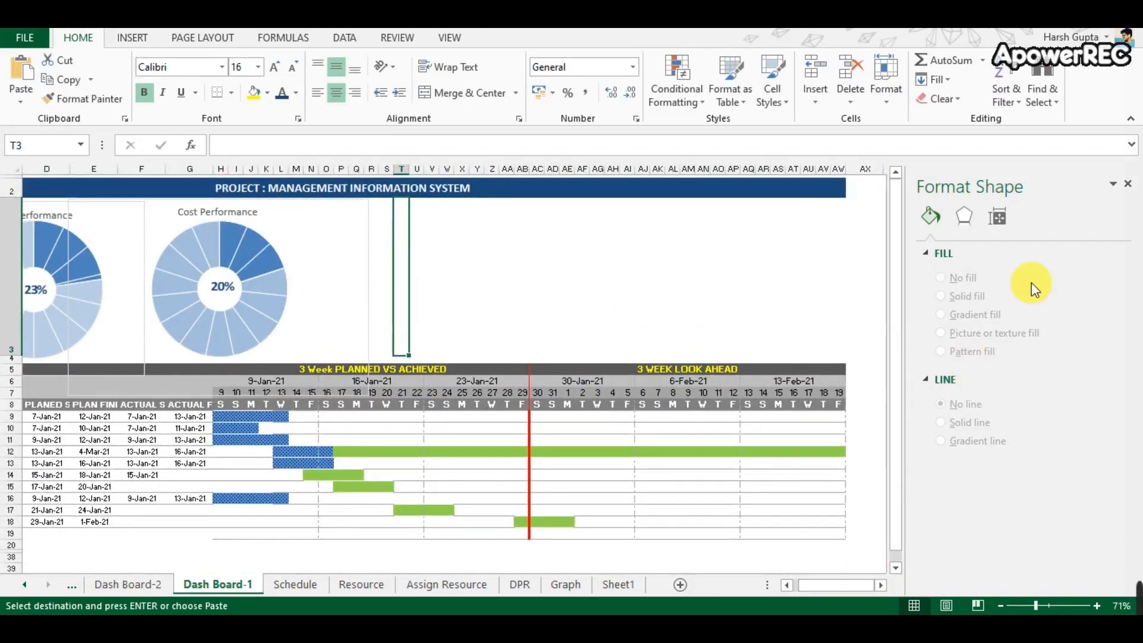
left_click(1129, 187)
left_click(1045, 606)
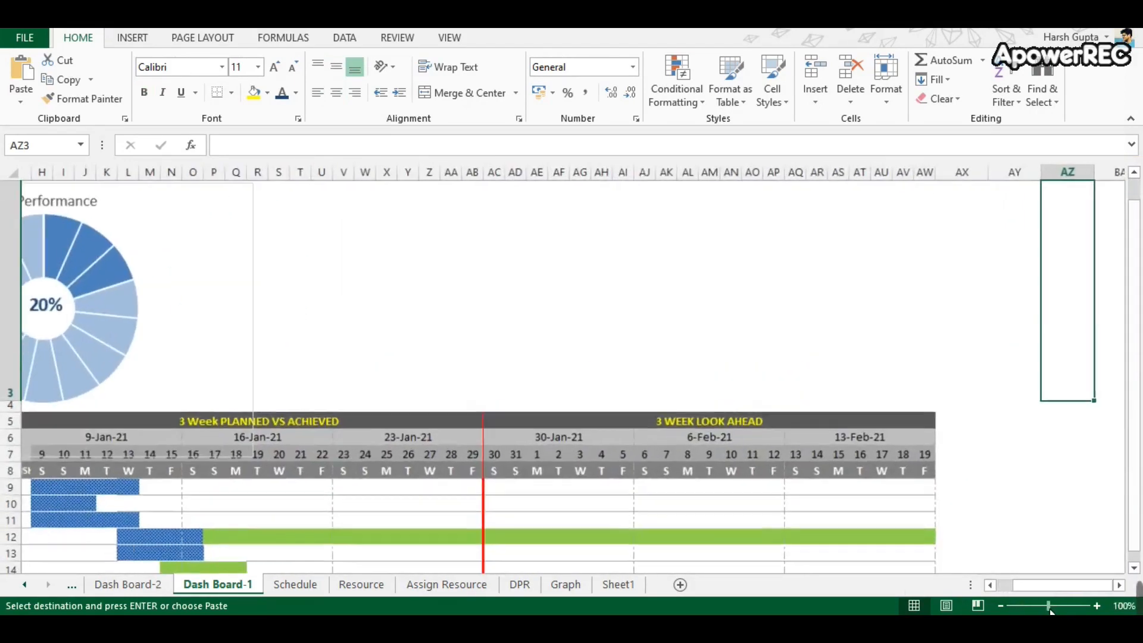
left_click_drag(1033, 587, 1010, 590)
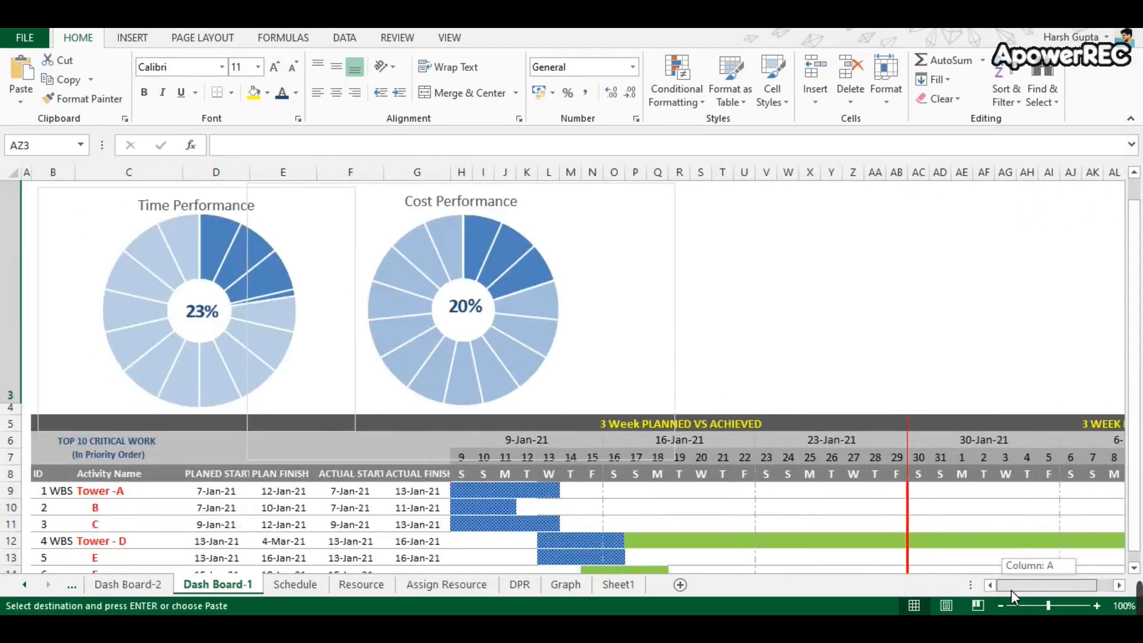
scroll(1137, 393, "up", 1)
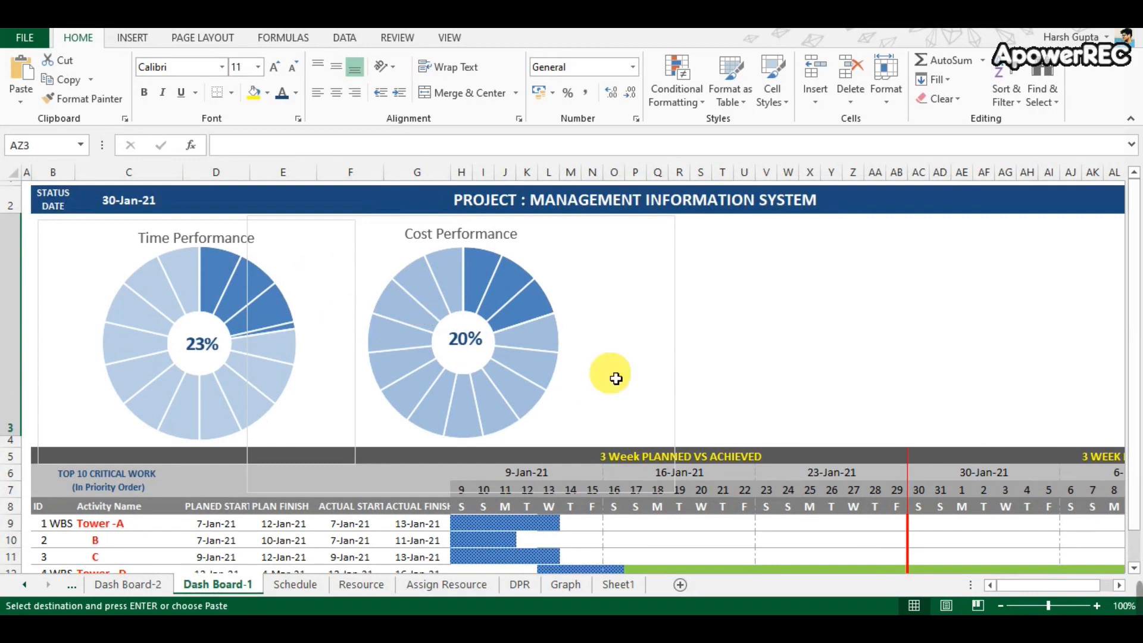
left_click(916, 350)
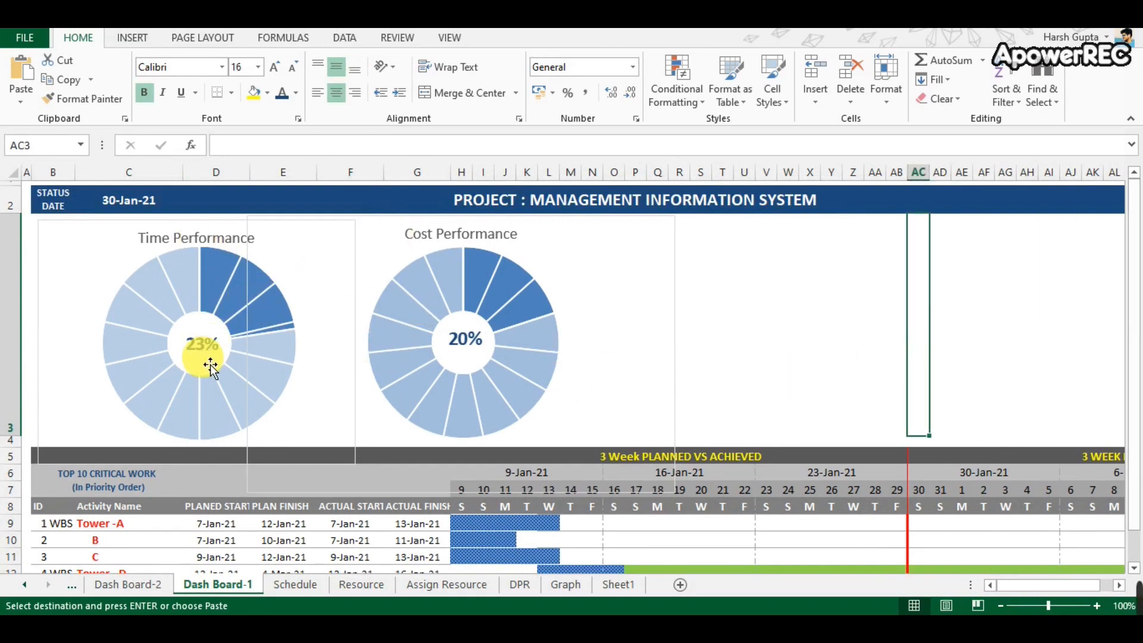
Set the Project Status Date on the Schedule sheet to 30-01-2021 and return to Dash Board-1 to check the Time Performance chart.
left_click(305, 584)
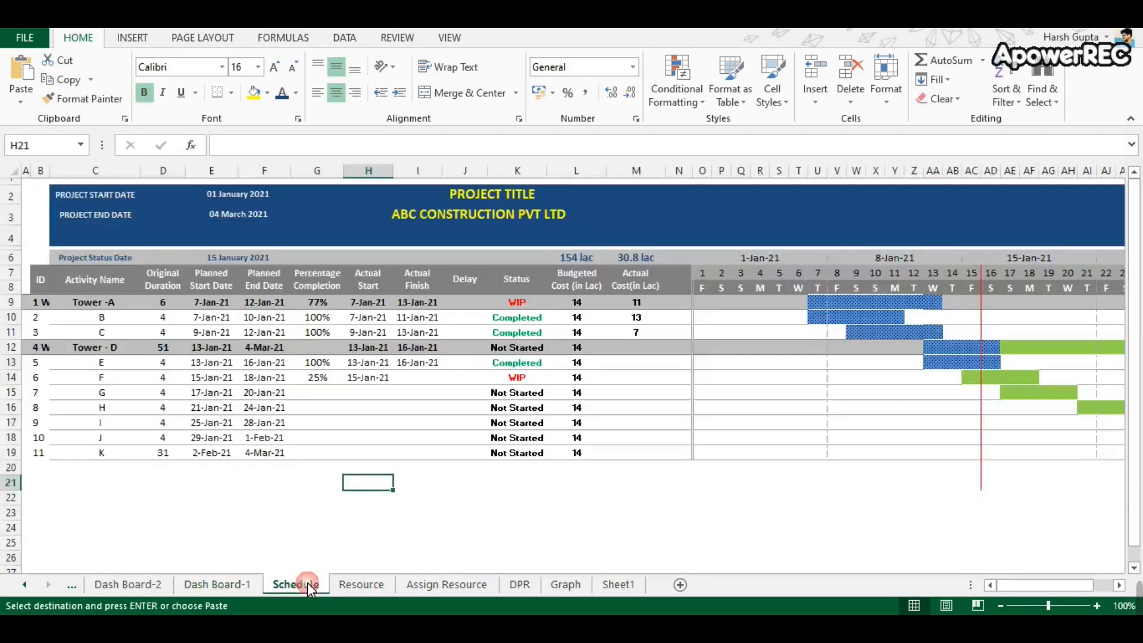
left_click(241, 262)
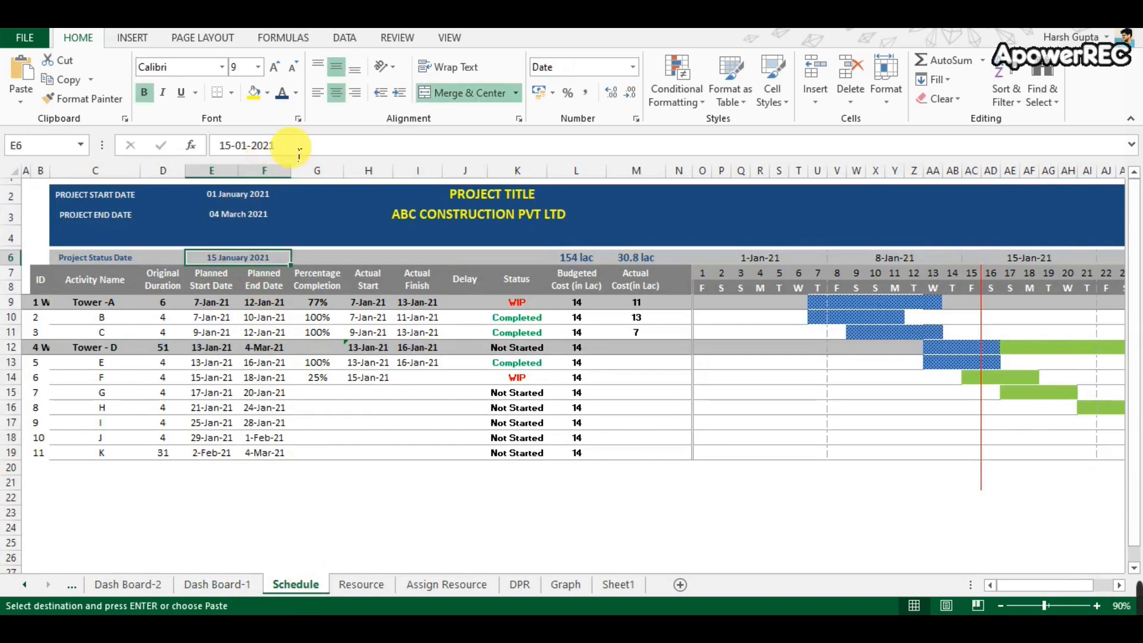
double_click(225, 150)
type("3")
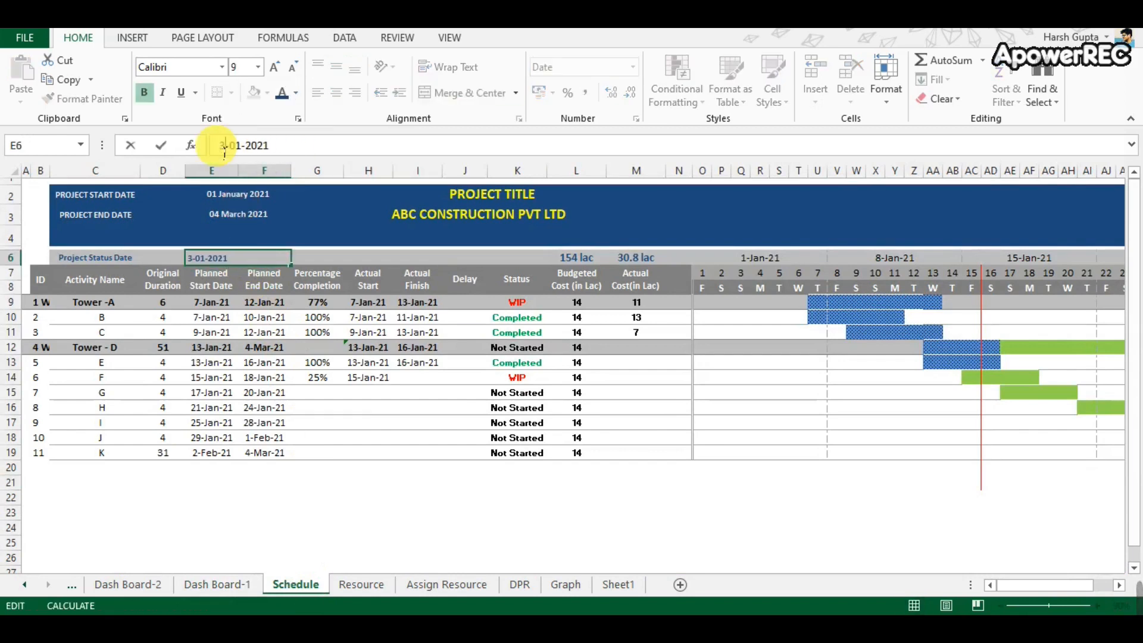
type("0")
left_click(299, 524)
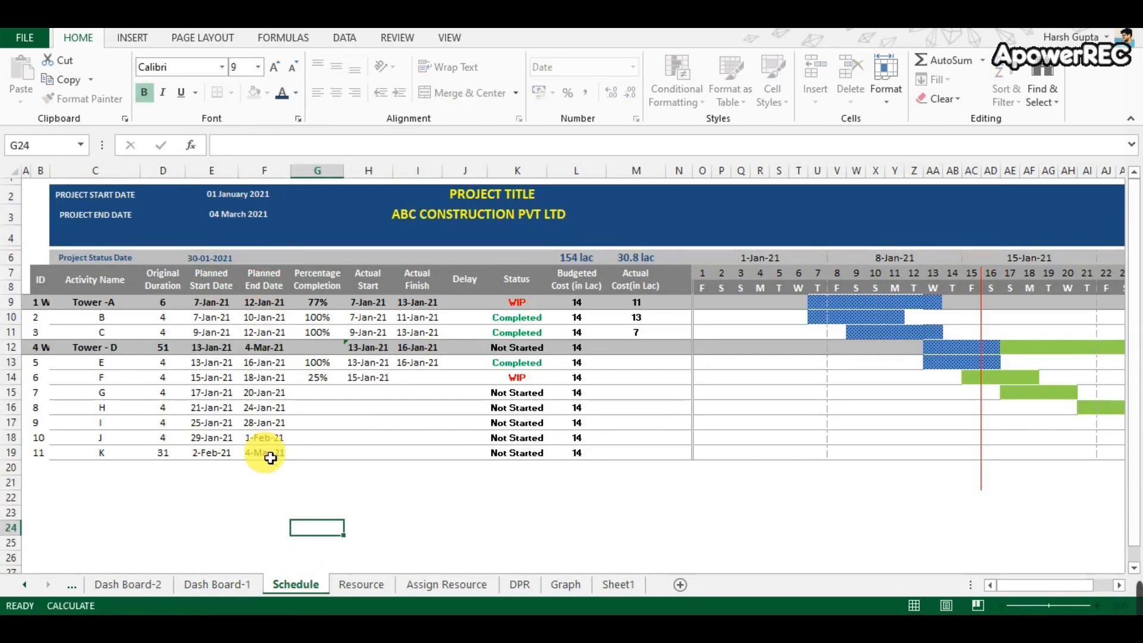
left_click(195, 584)
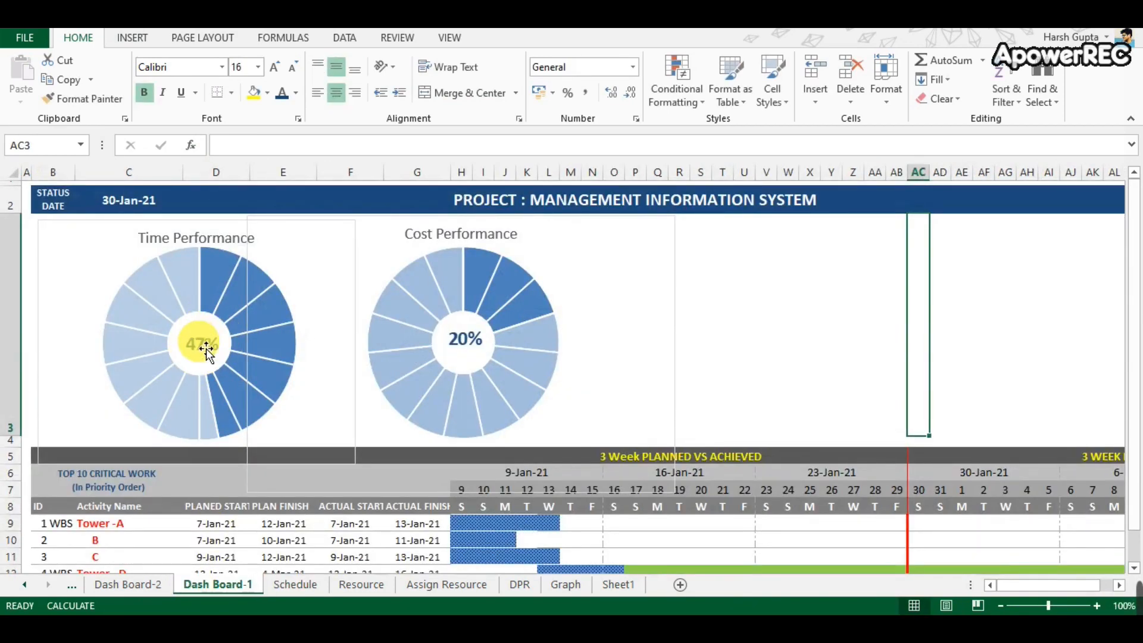
Increase the first Tower-A Labor entry's actual units consumed (E3) on the DPR sheet, and check the Cost Performance chart on Dash Board-1.
left_click(527, 582)
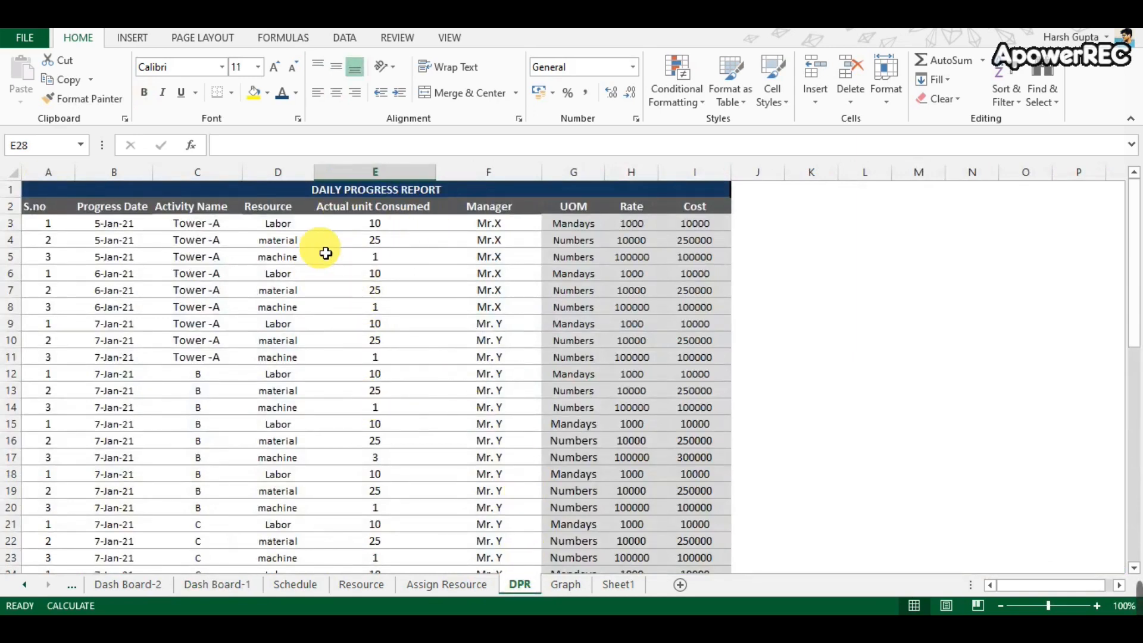
left_click(388, 229)
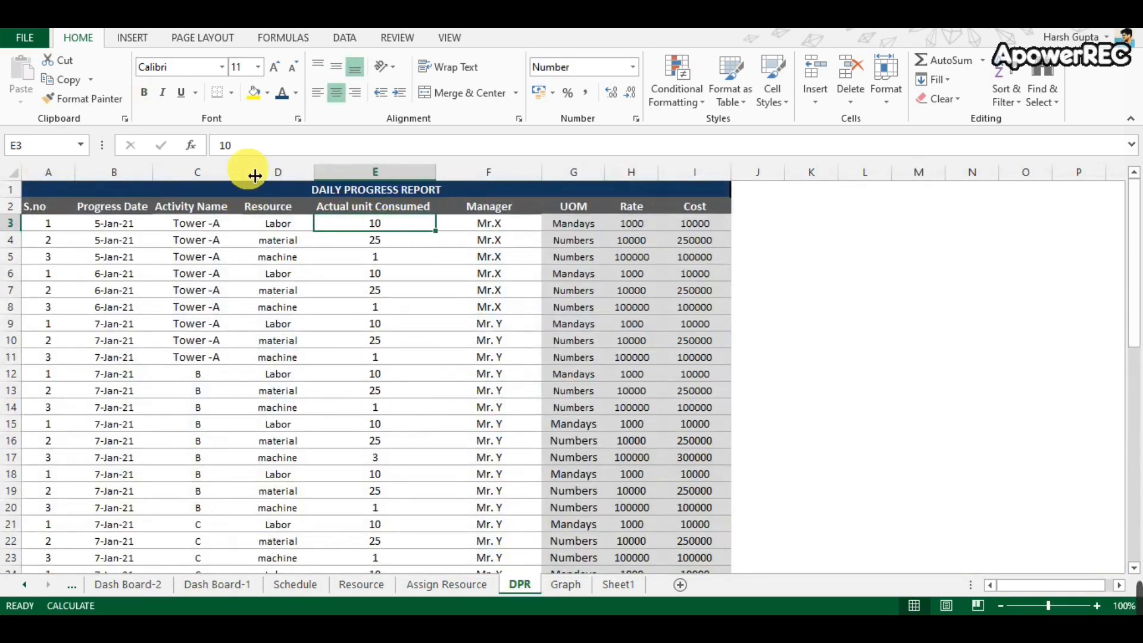
left_click(262, 153)
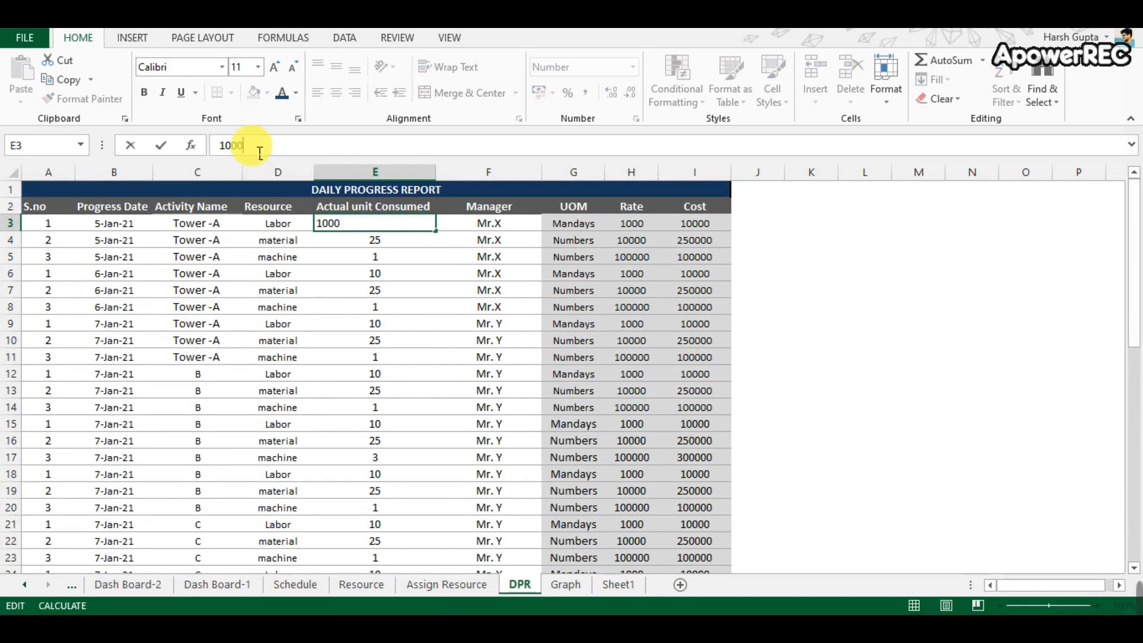
type("0000")
left_click(885, 344)
key("ctrl+Page_Up")
key("ctrl+Page_Up")
key("ctrl+Page_Up")
key("ctrl+Page_Up")
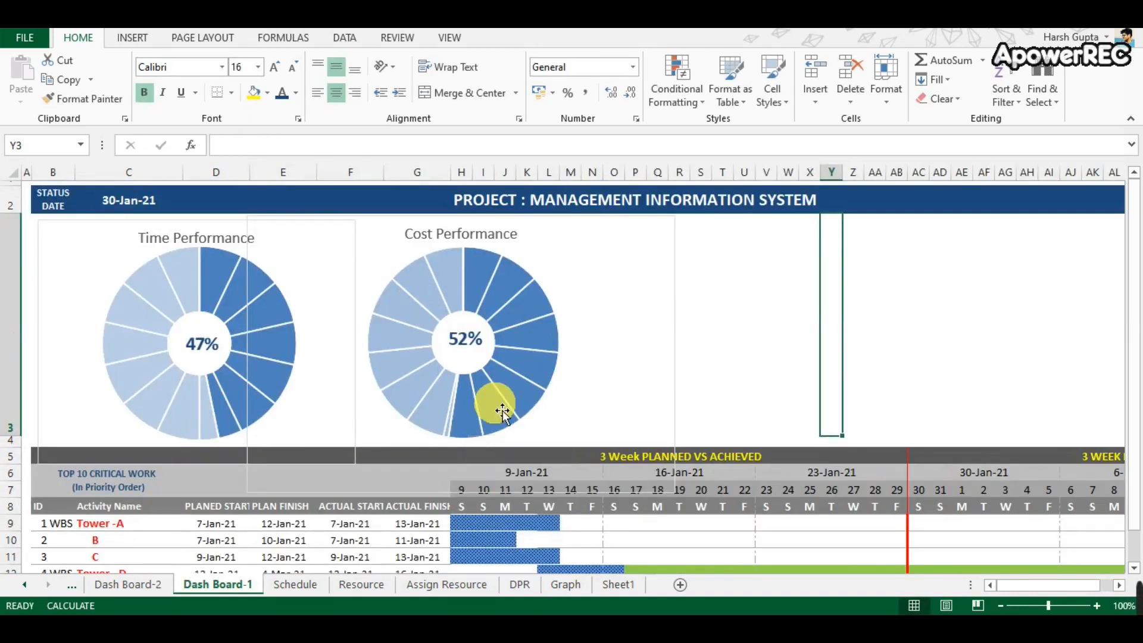
Open the Dash Board-5 sheet and view its overall layout with the time and cost performance doughnuts.
left_click_drag(1048, 607, 1033, 606)
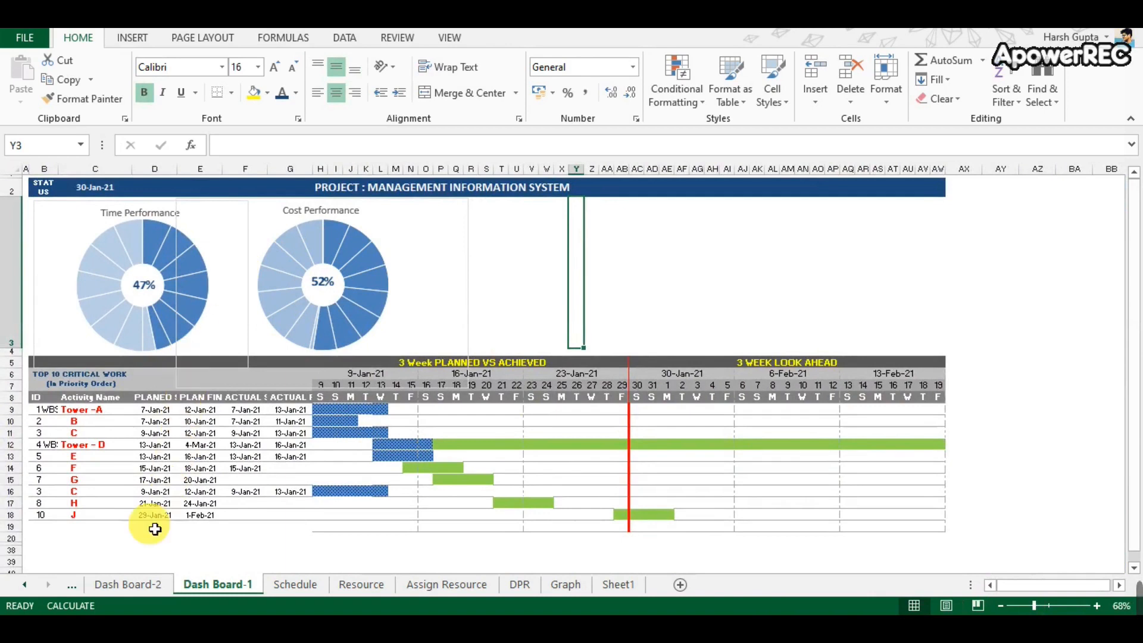
left_click(24, 585)
left_click(24, 584)
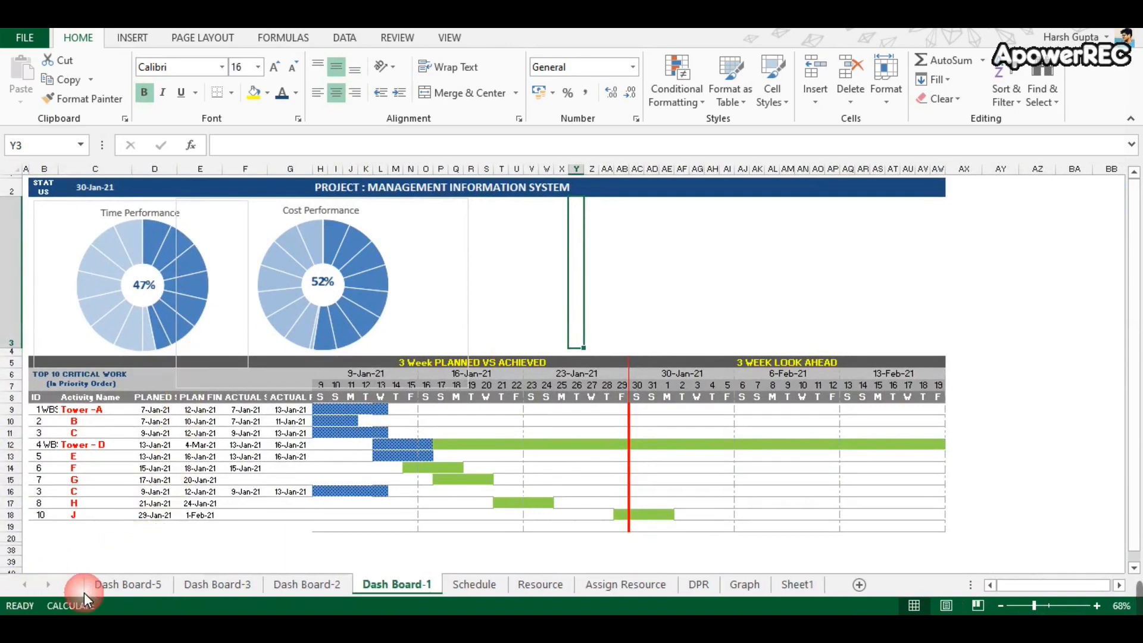
left_click(144, 588)
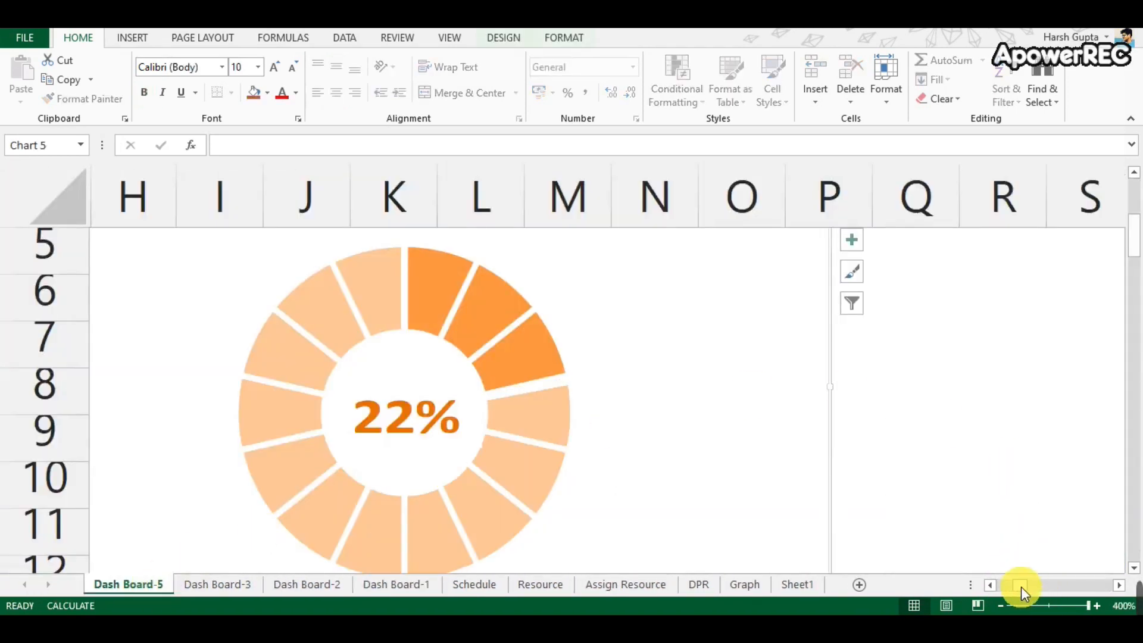
left_click_drag(1028, 592, 995, 586)
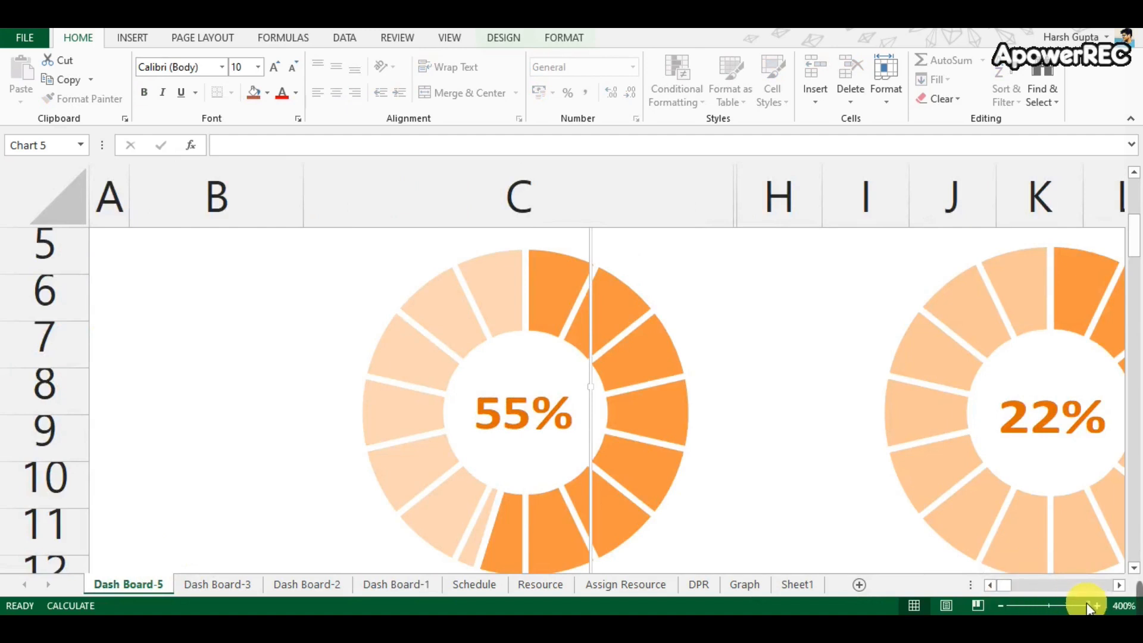
left_click_drag(1073, 602, 1042, 604)
left_click(1012, 327)
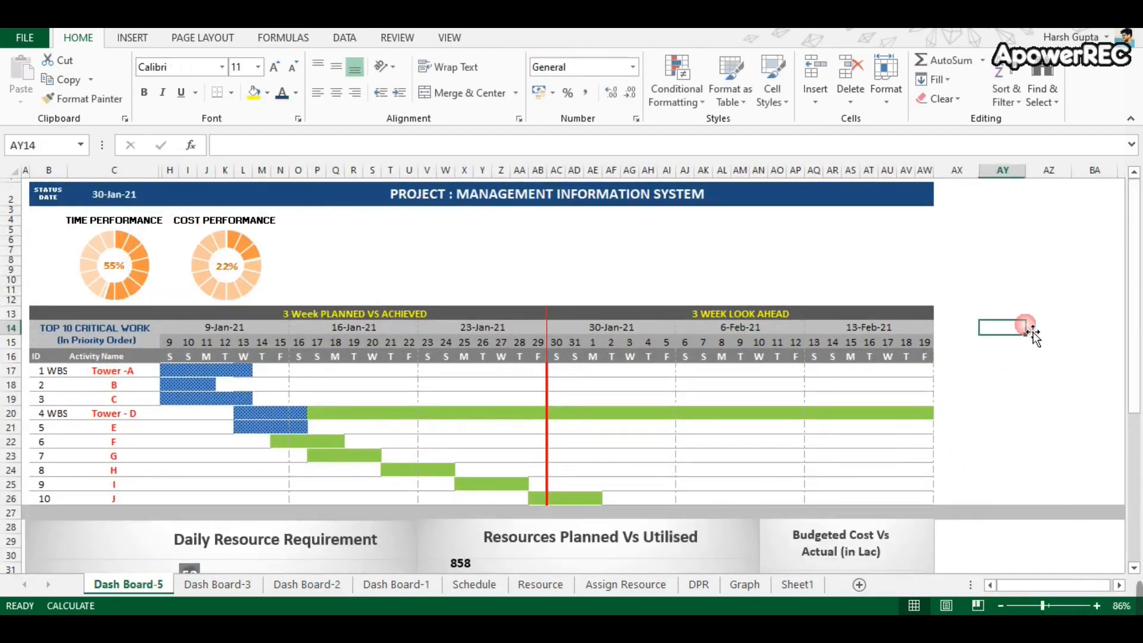
Examine the Daily Resource Requirement, Resources Planned Vs Utilised and Budgeted Cost Vs Actual charts on Dash Board-5.
left_click_drag(1128, 286, 1137, 372)
left_click(299, 472)
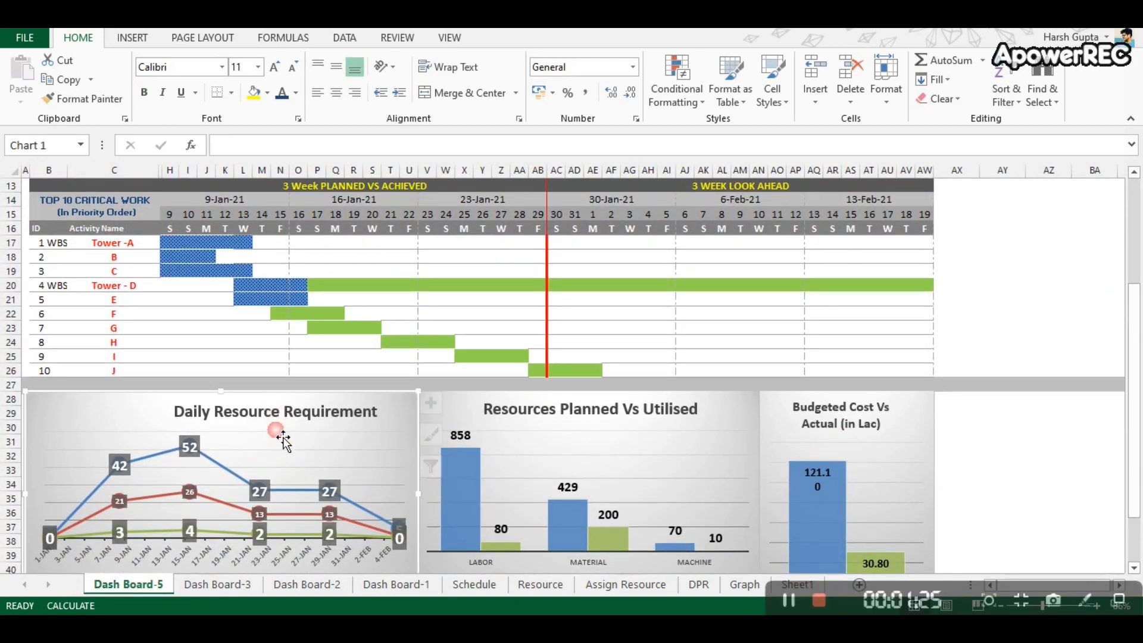
left_click(145, 436)
left_click(170, 445)
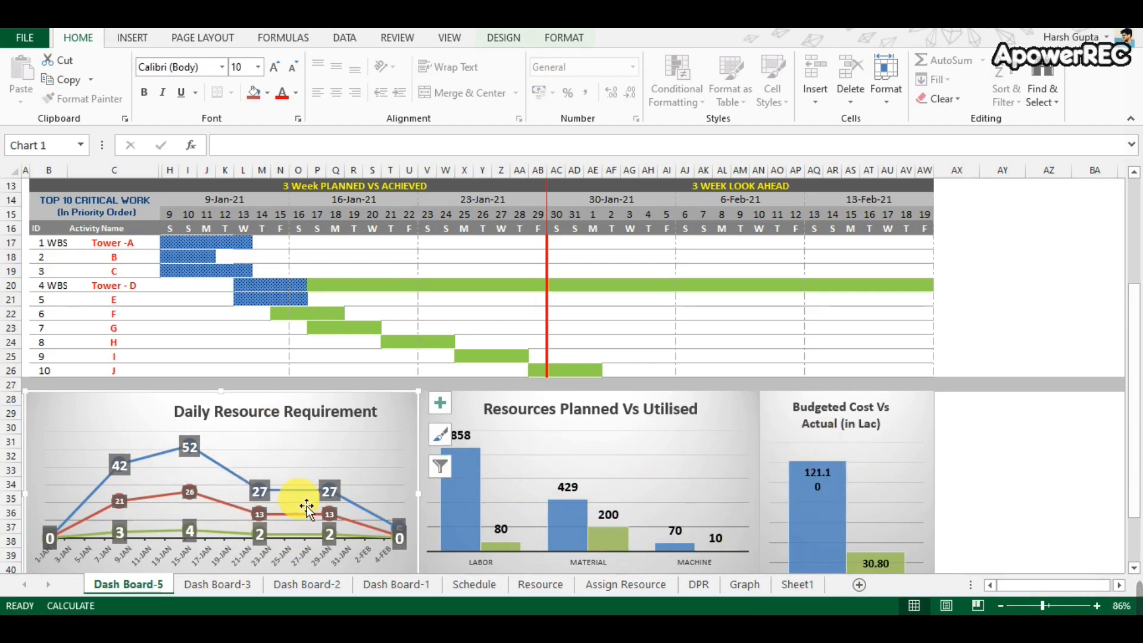
left_click(1002, 603)
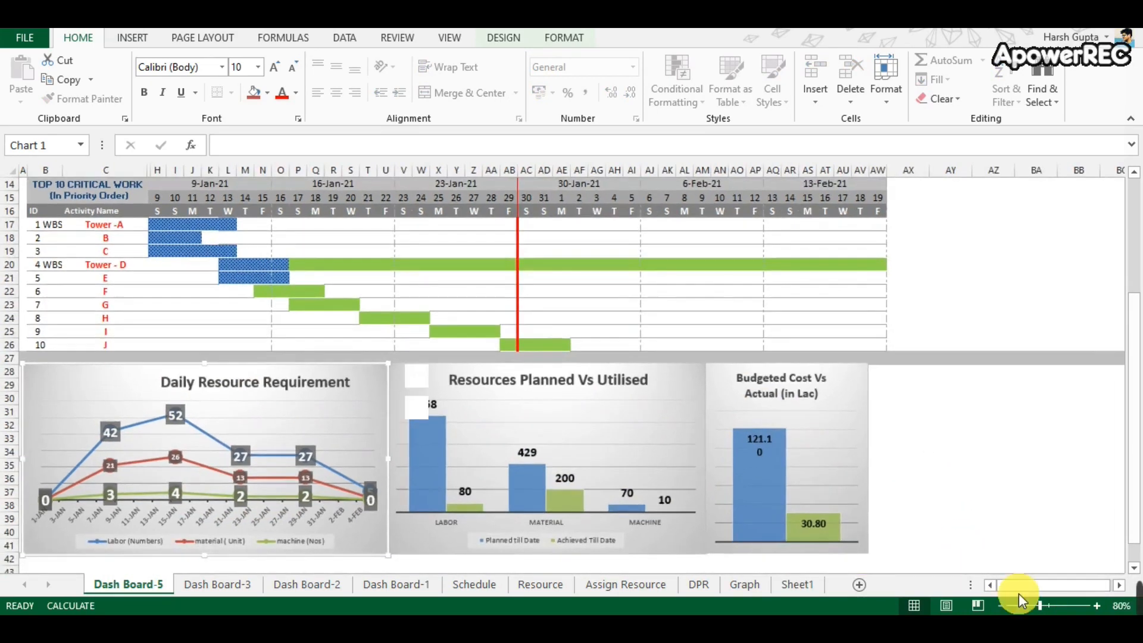
left_click_drag(1132, 459, 1140, 393)
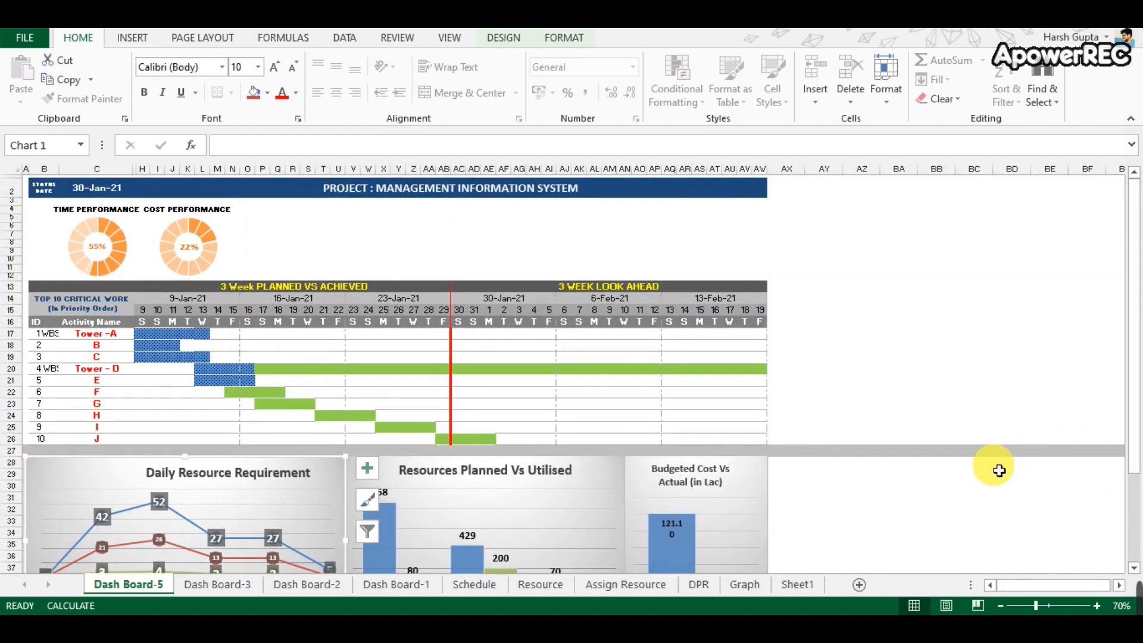